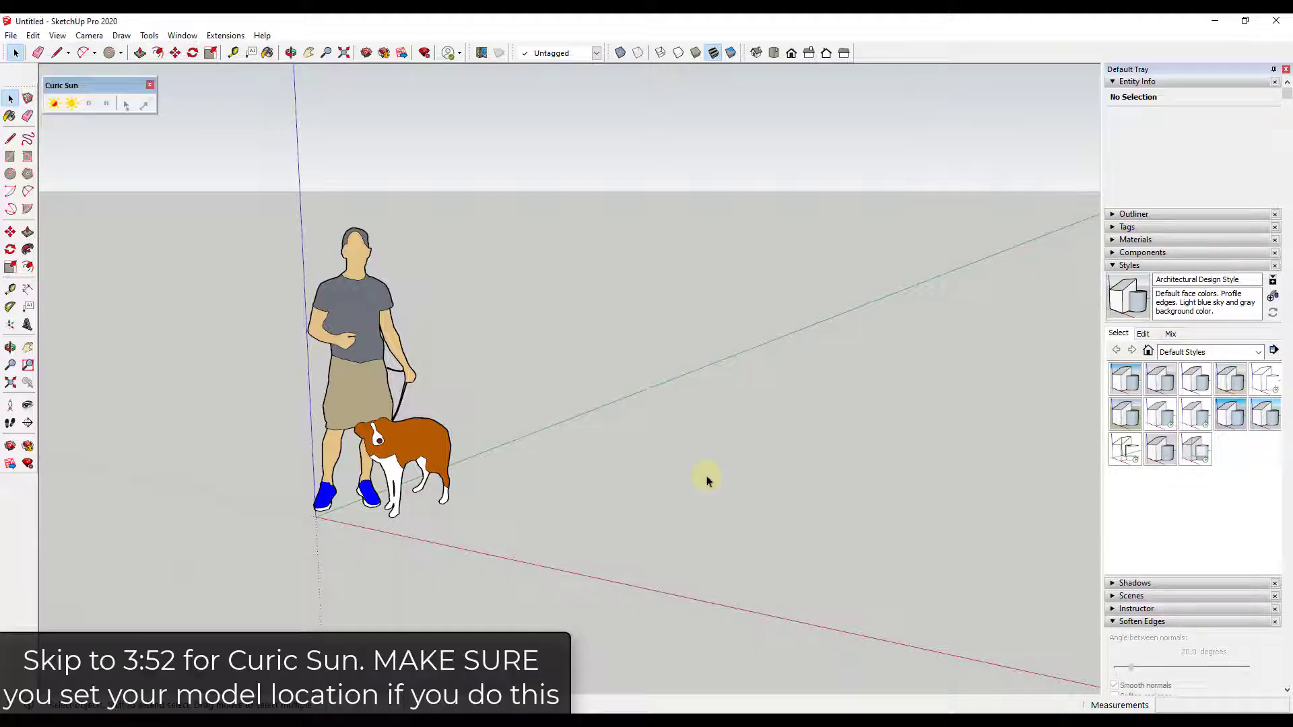
# Download the Solar House from 3D Warehouse and place it beside the figure's feet
pyautogui.click(176, 35)
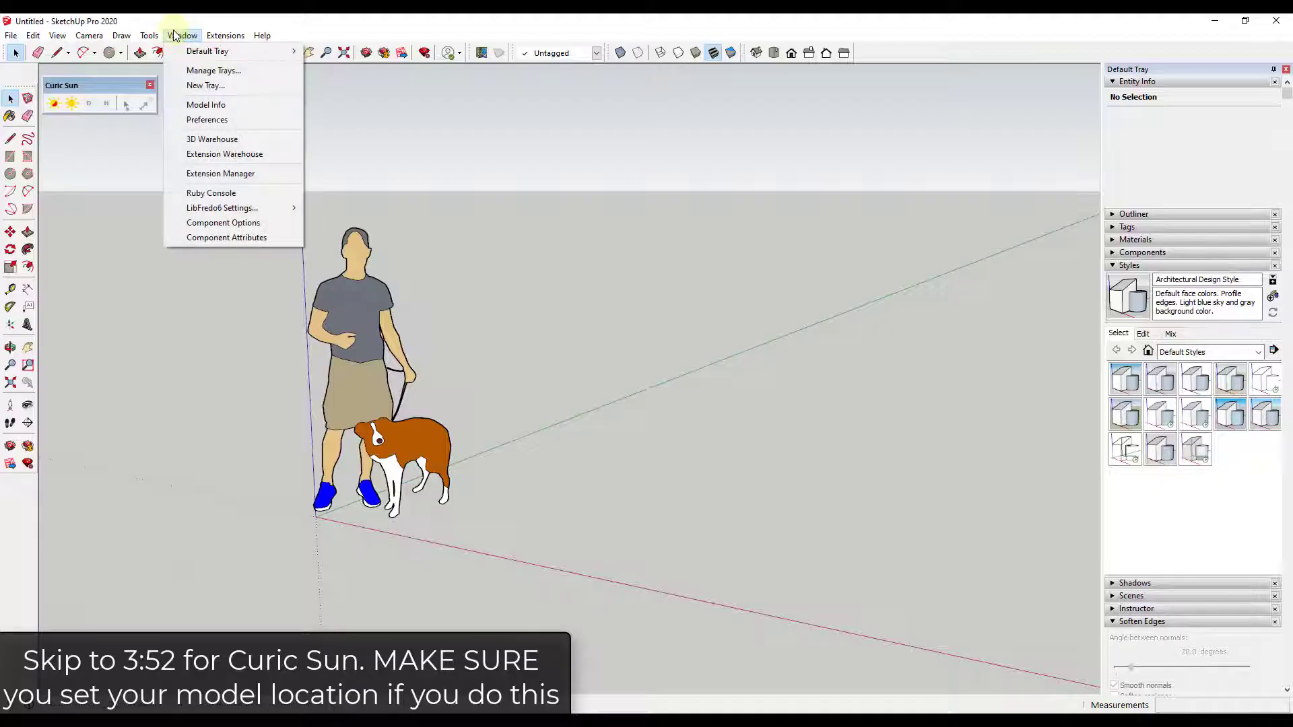
pyautogui.click(232, 138)
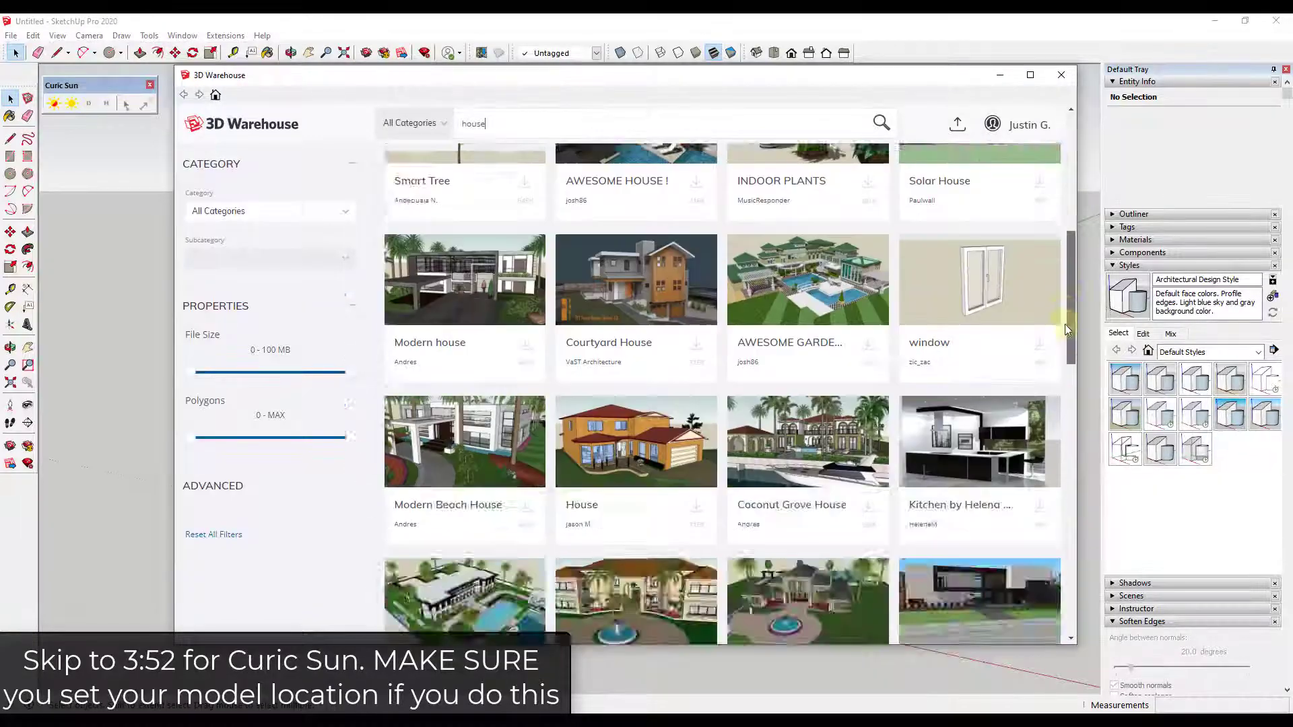
pyautogui.click(940, 180)
pyautogui.click(741, 396)
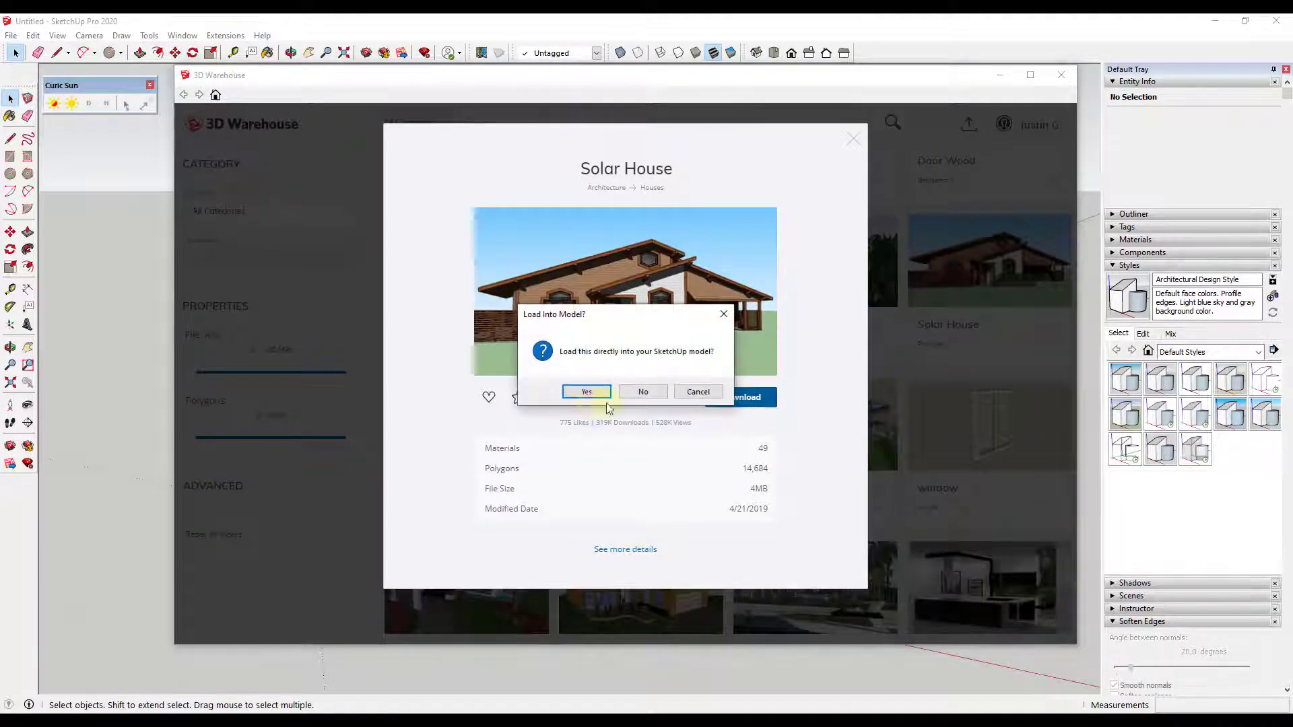
pyautogui.click(586, 392)
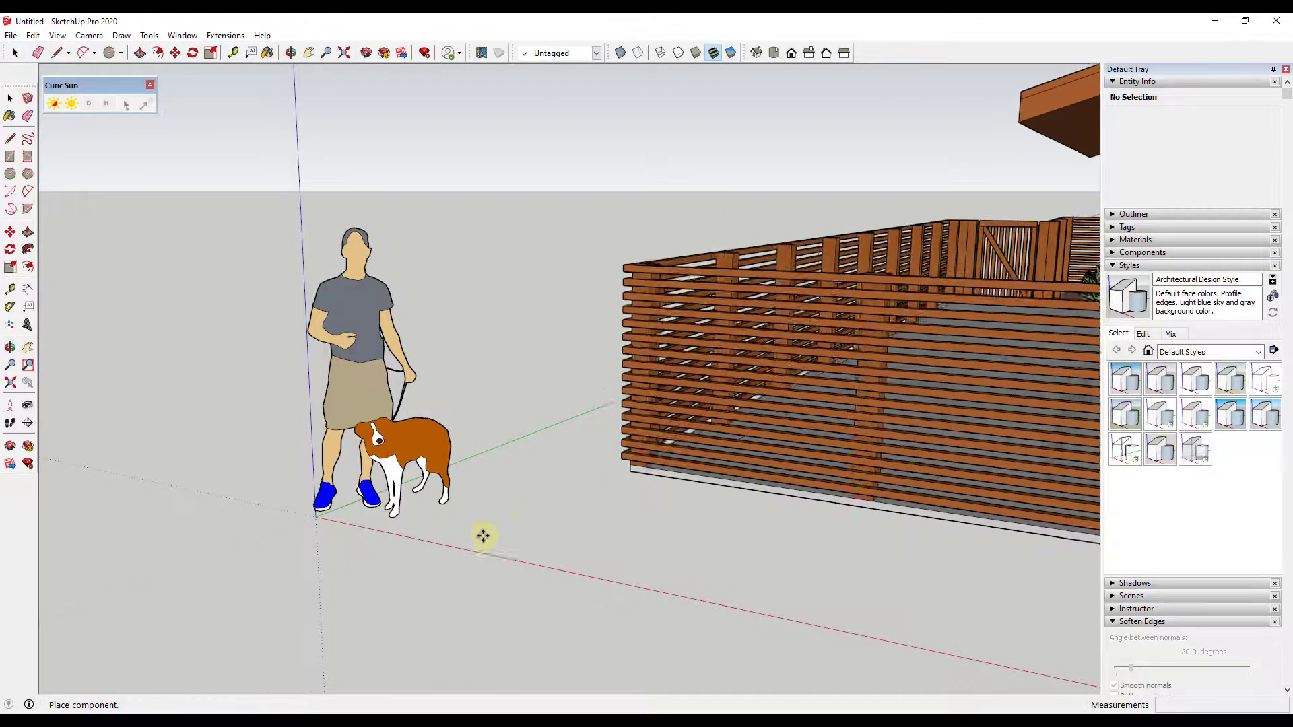
pyautogui.click(325, 501)
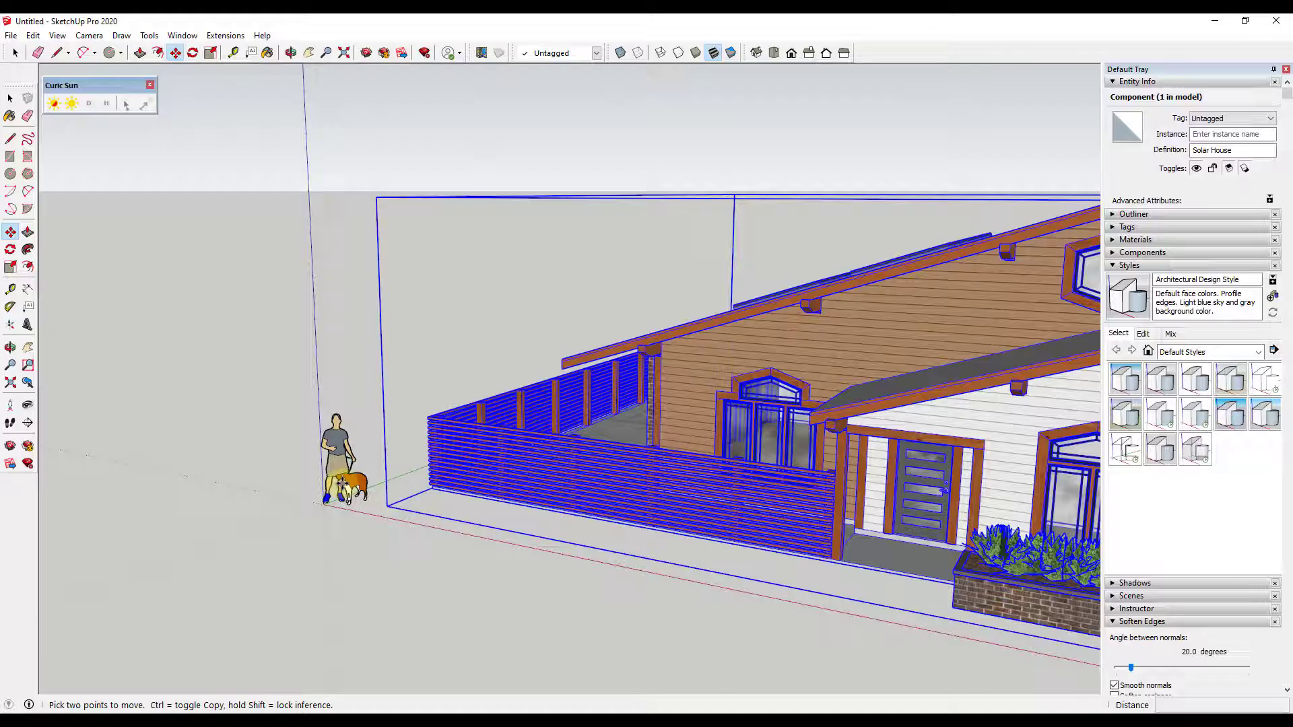
pyautogui.scroll(-6, 340, 472)
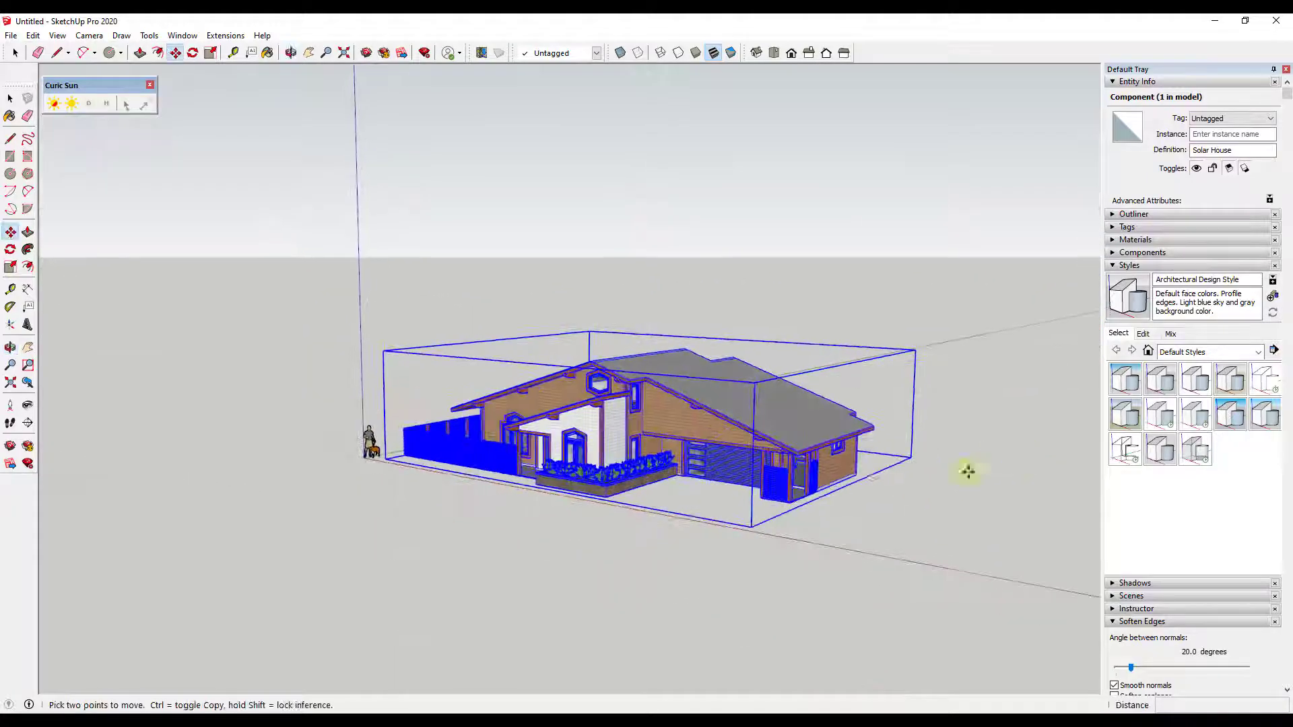
pyautogui.press('space')
pyautogui.scroll(2, 707, 511)
pyautogui.scroll(2, 697, 517)
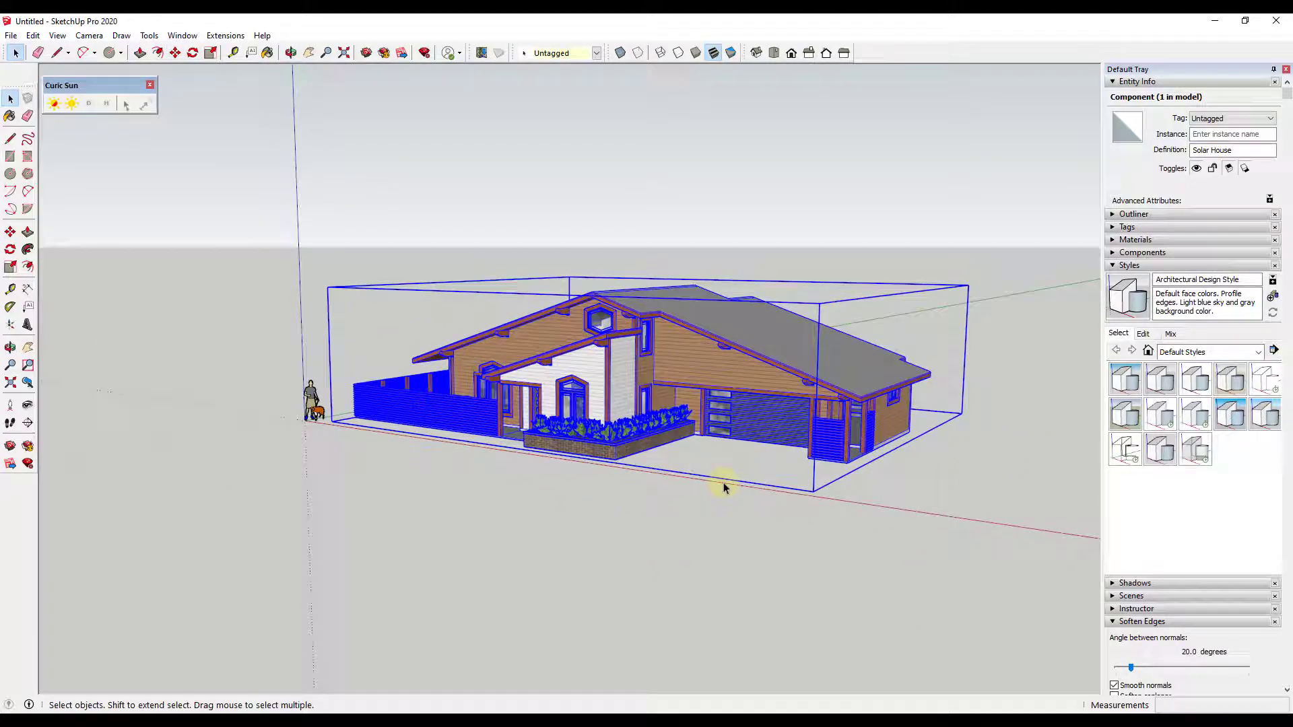
pyautogui.moveTo(724, 488); pyautogui.dragTo(709, 487, button='middle')
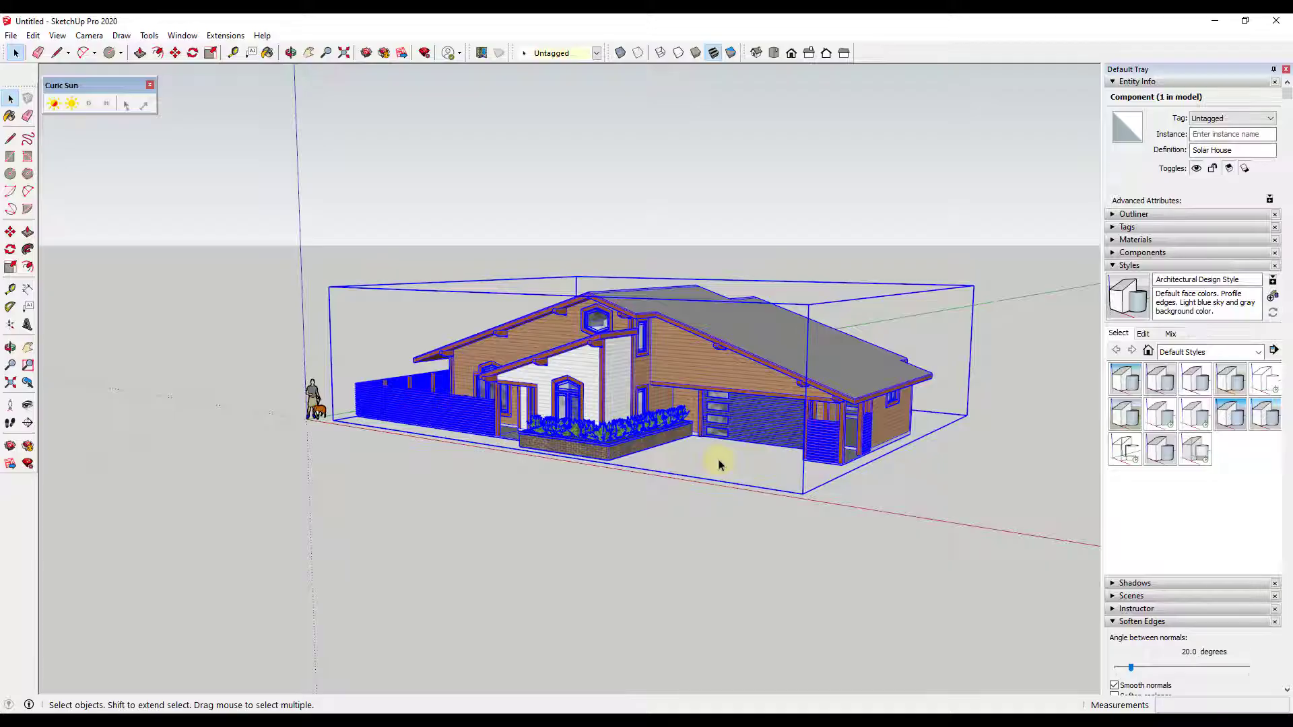
pyautogui.moveTo(698, 453); pyautogui.dragTo(734, 450, button='middle')
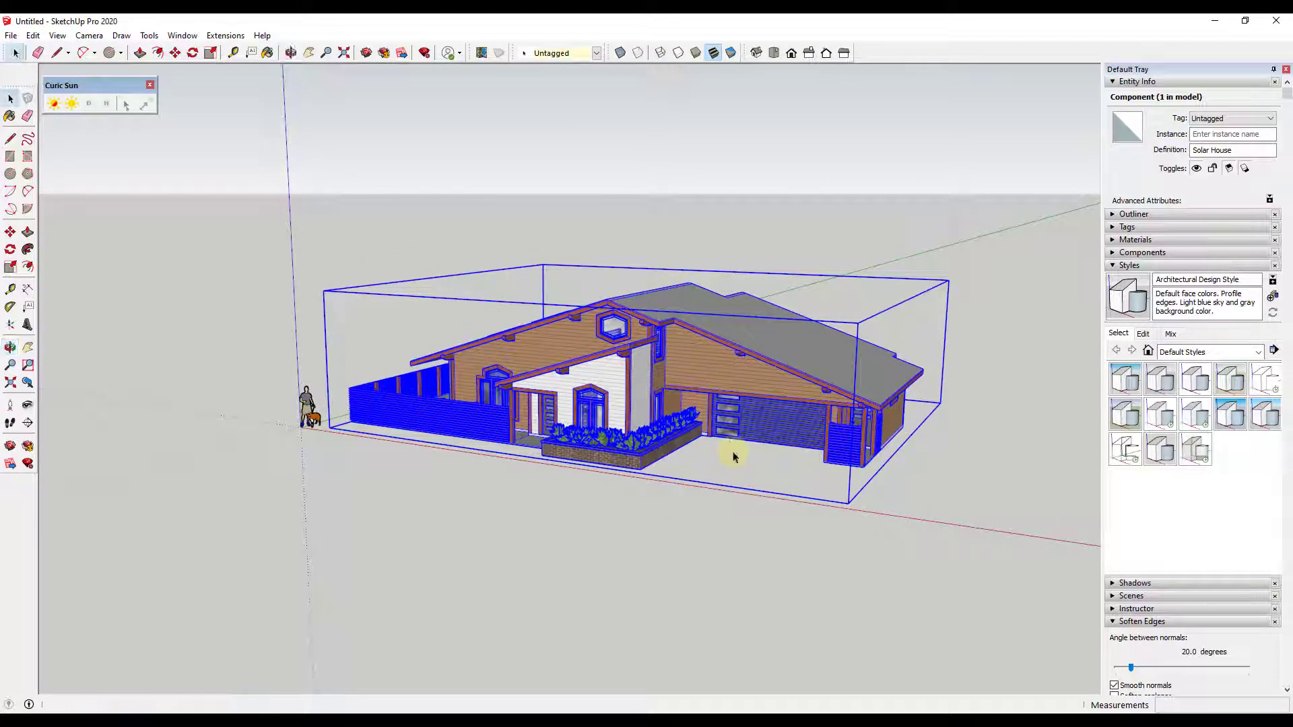
# Turn on shadows in the Shadows tray and set the time to 02:01 PM on 08/21
pyautogui.click(1113, 584)
pyautogui.click(1117, 358)
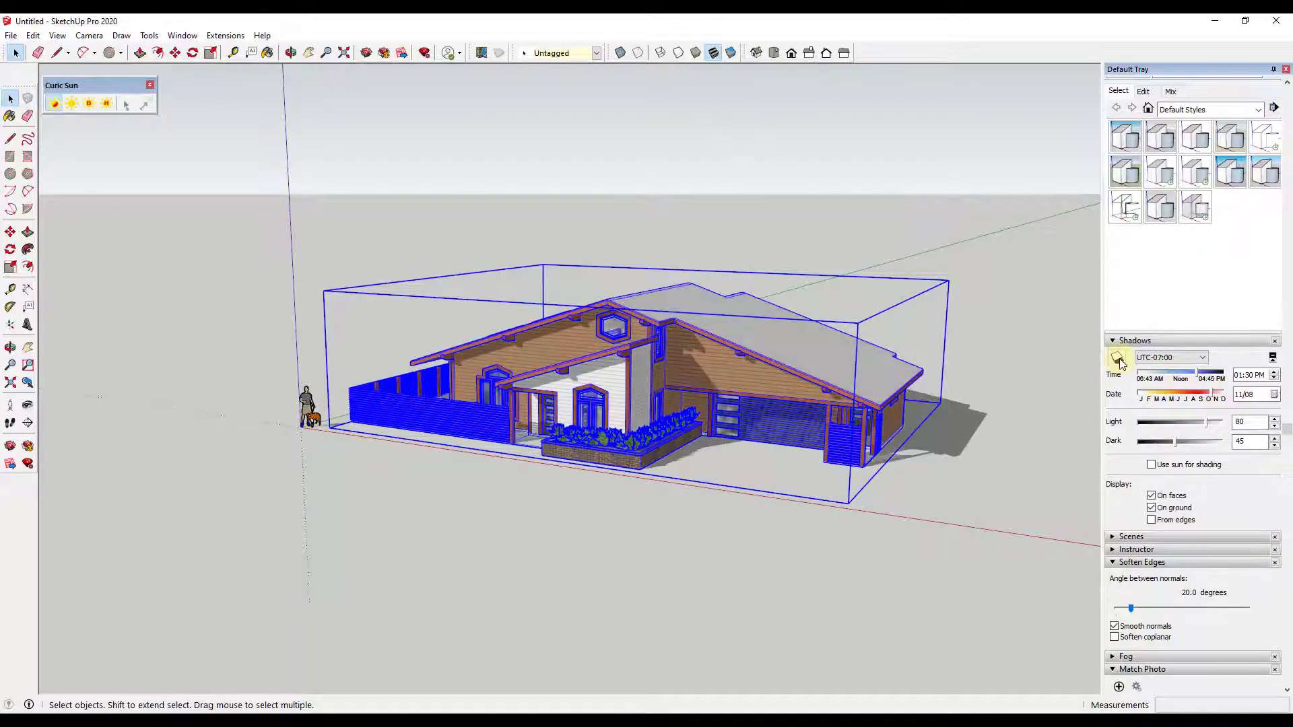
pyautogui.moveTo(1201, 379)
pyautogui.mouseDown()
pyautogui.moveTo(1197, 397)
pyautogui.moveTo(1189, 377)
pyautogui.mouseUp()
pyautogui.moveTo(734, 453); pyautogui.dragTo(700, 522, button='middle')
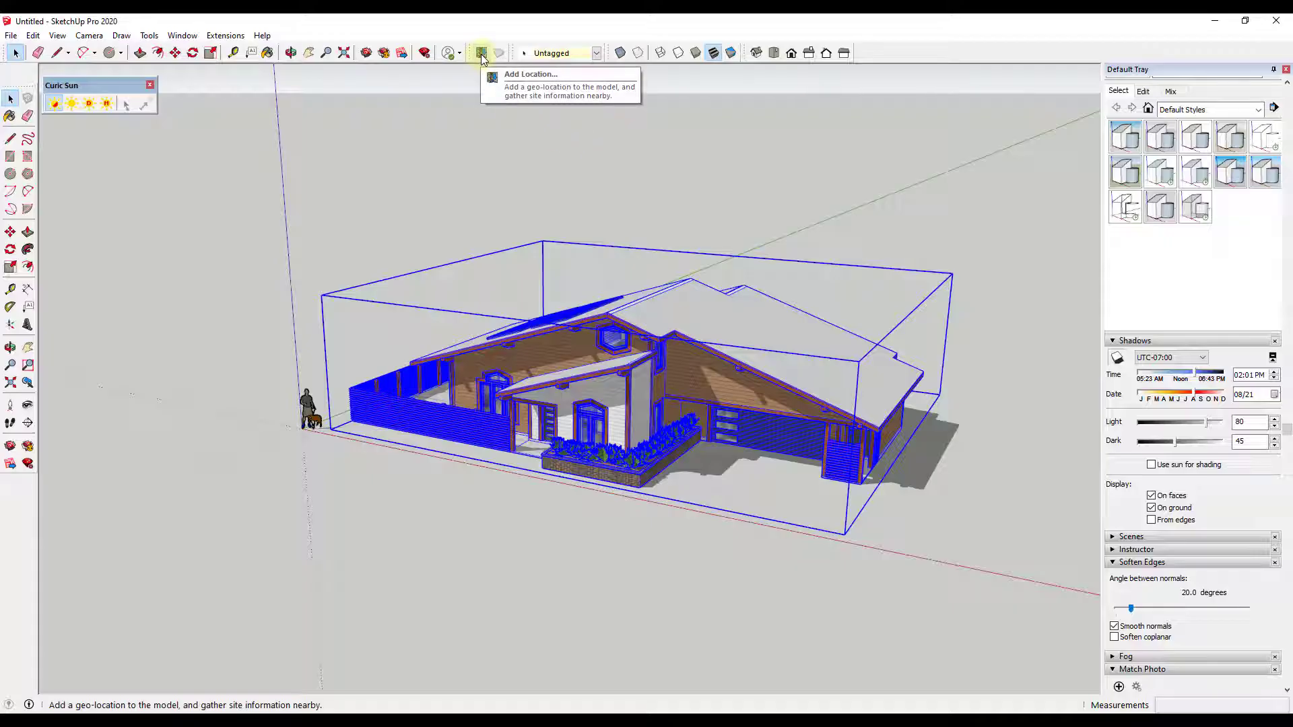
# Open Add Location, then zoom and pan the satellite map onto the rural crossroads
pyautogui.rightClick(972, 59)
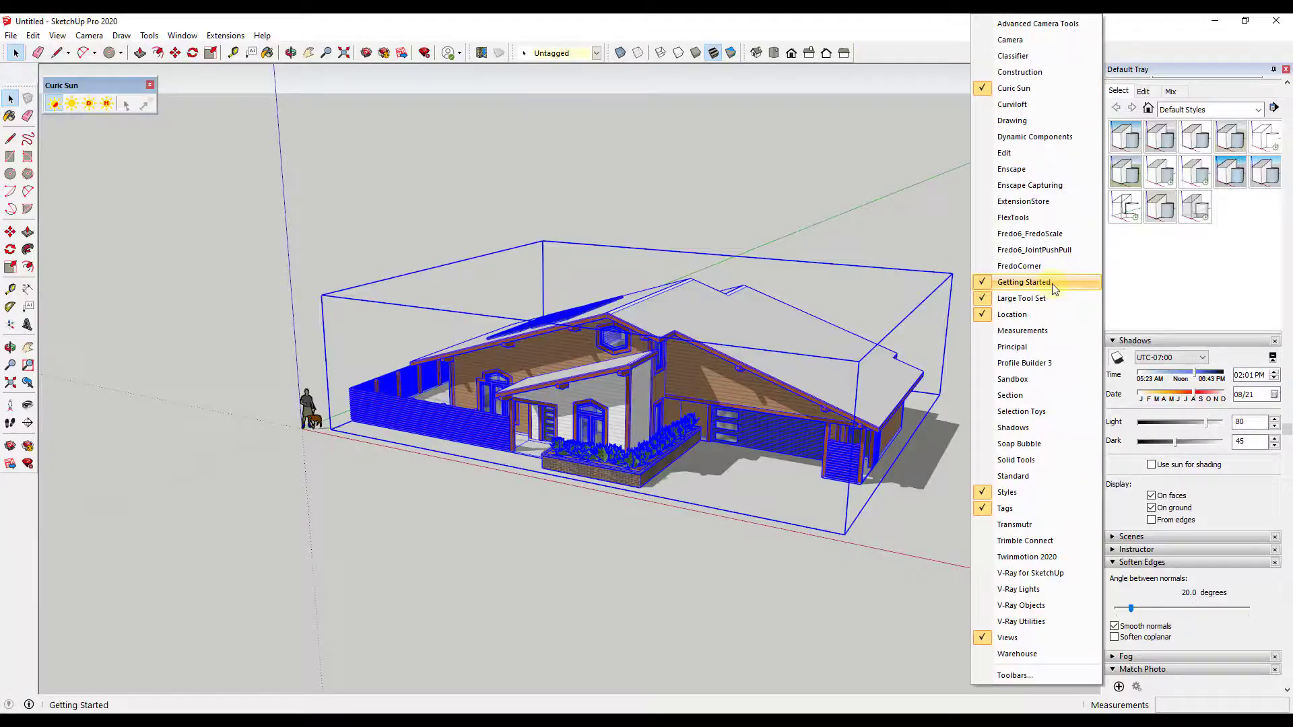
pyautogui.click(481, 53)
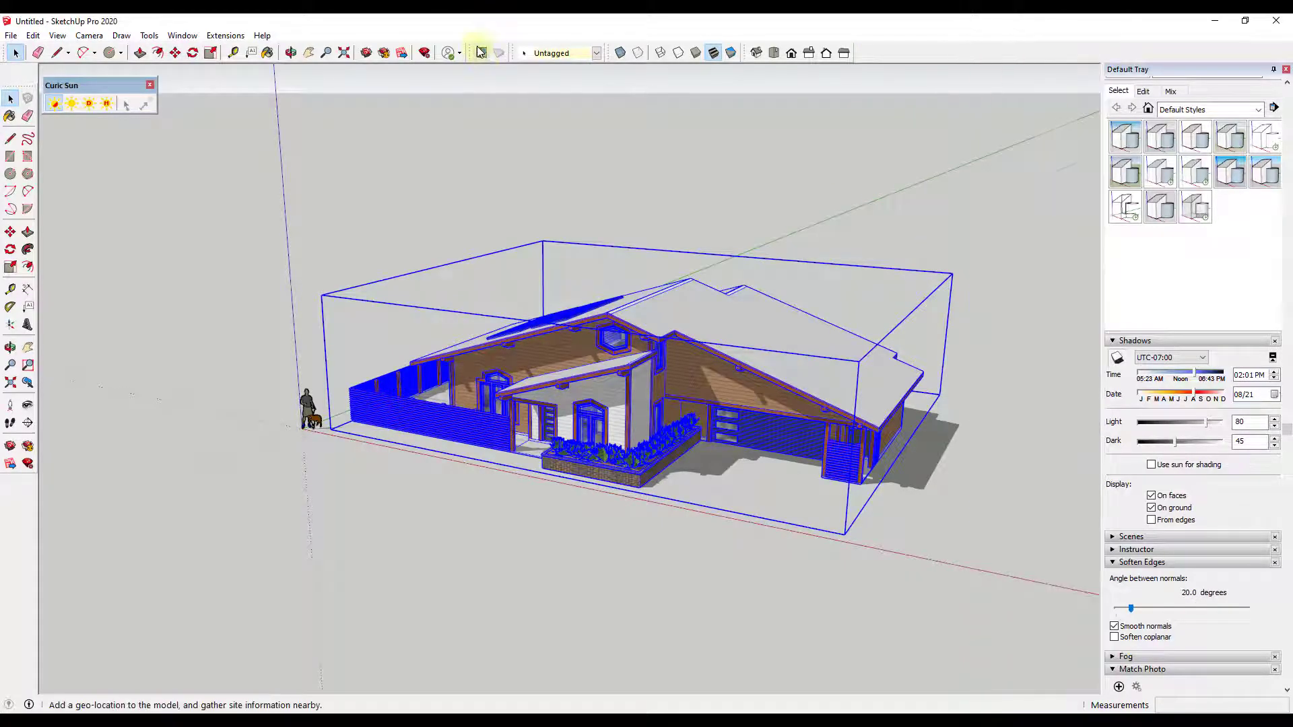
pyautogui.click(481, 53)
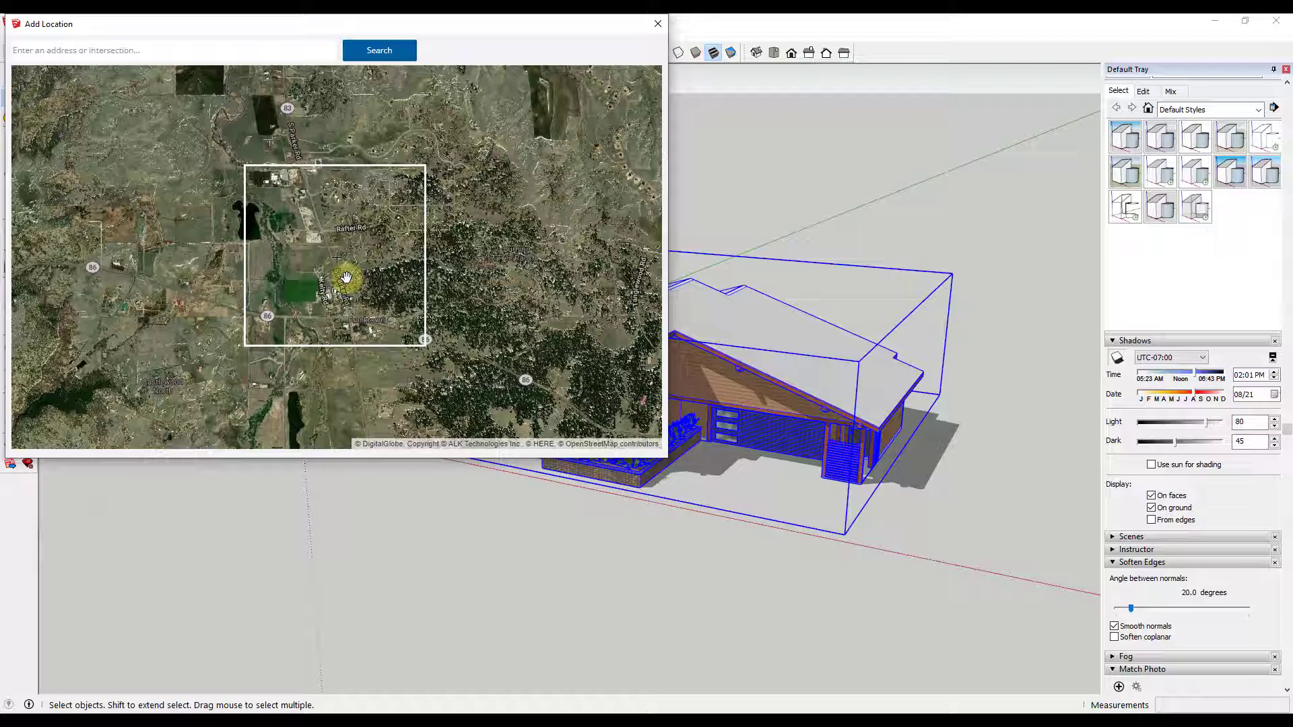
pyautogui.scroll(1, 343, 269)
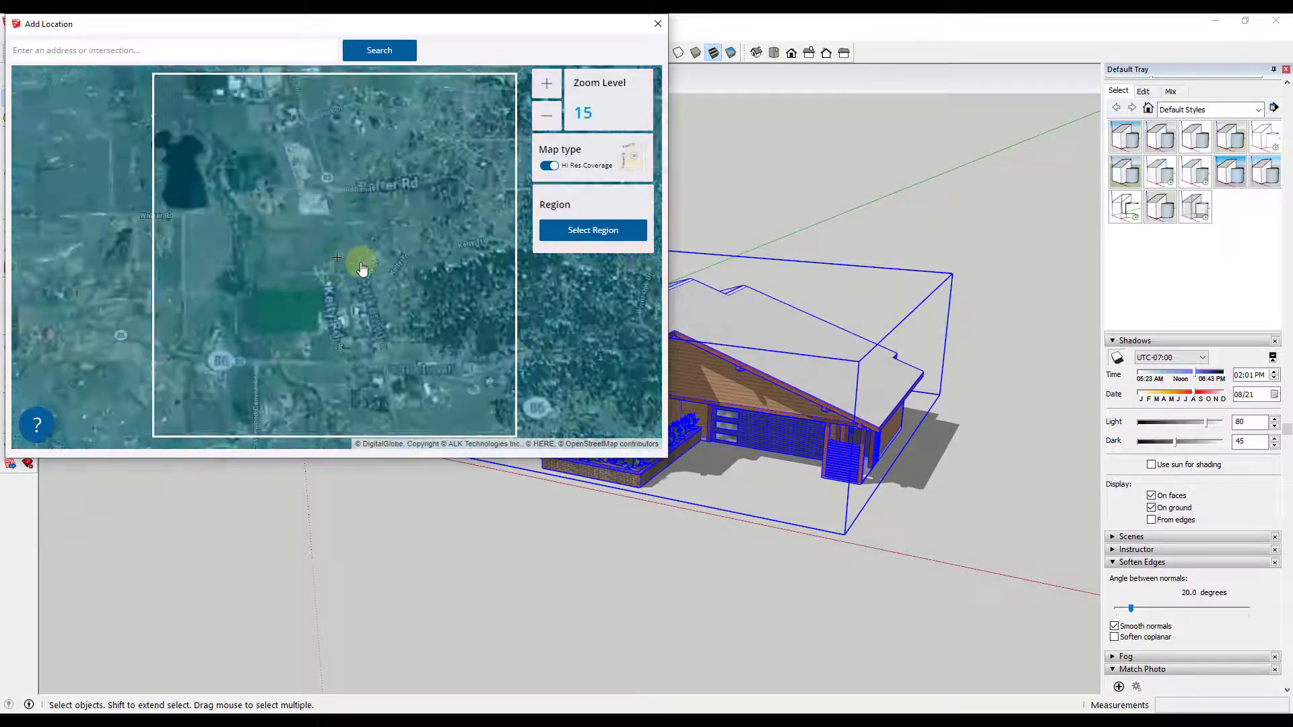
pyautogui.scroll(1, 387, 264)
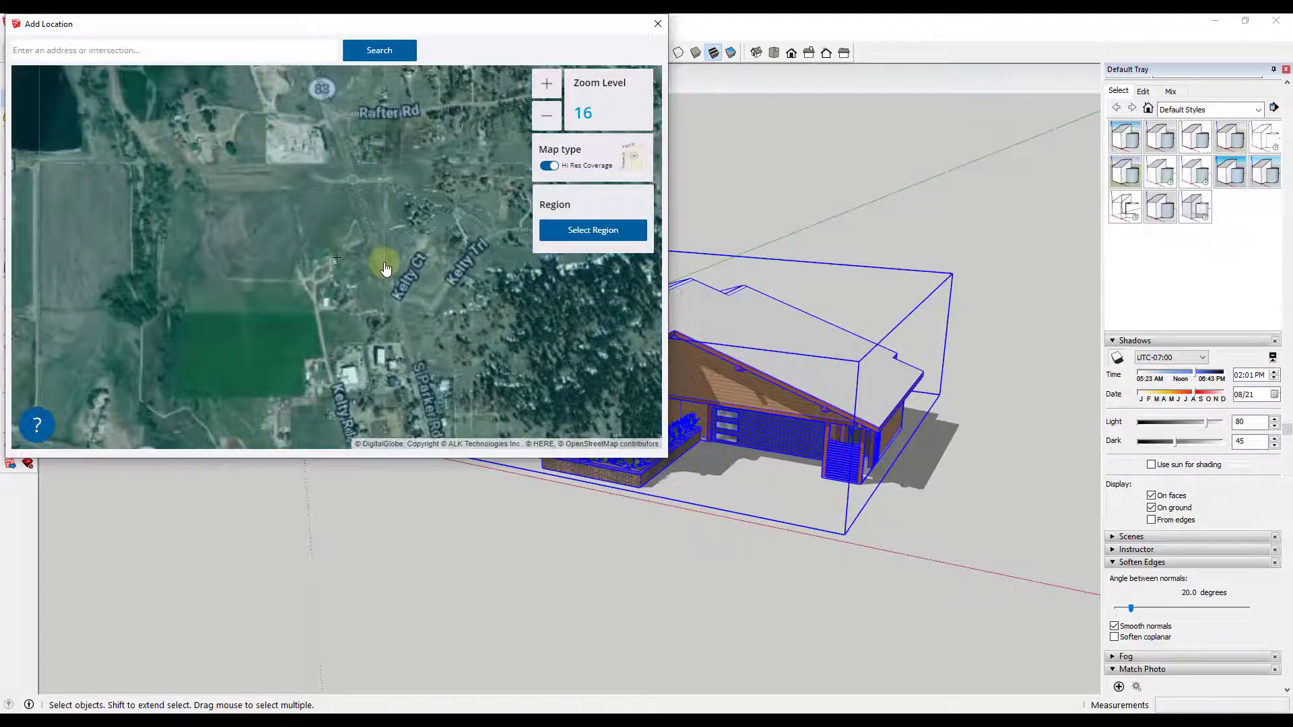
pyautogui.moveTo(429, 285); pyautogui.dragTo(432, 311)
pyautogui.moveTo(363, 288); pyautogui.dragTo(404, 260)
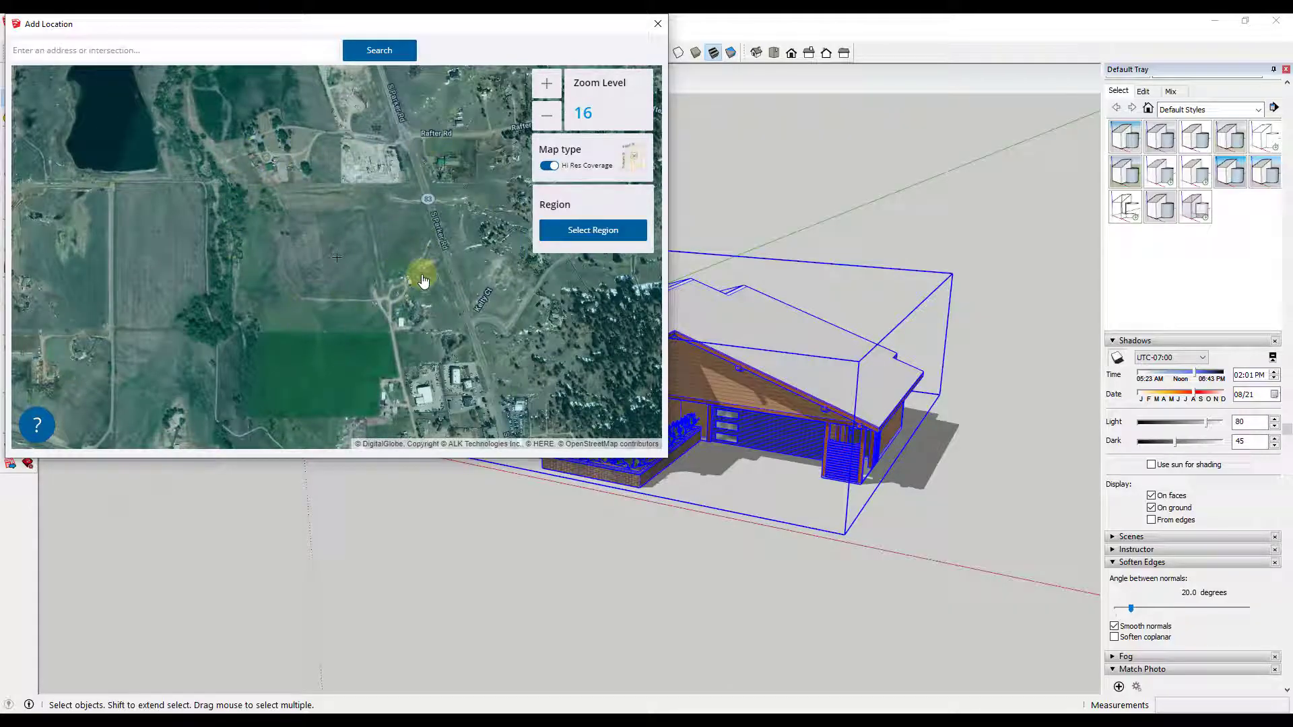
pyautogui.moveTo(423, 326)
pyautogui.mouseDown()
pyautogui.moveTo(413, 300)
pyautogui.moveTo(377, 276)
pyautogui.moveTo(363, 281)
pyautogui.mouseUp()
# Select an import region with Digital Globe imagery and shrink it around the crossroads
pyautogui.click(579, 231)
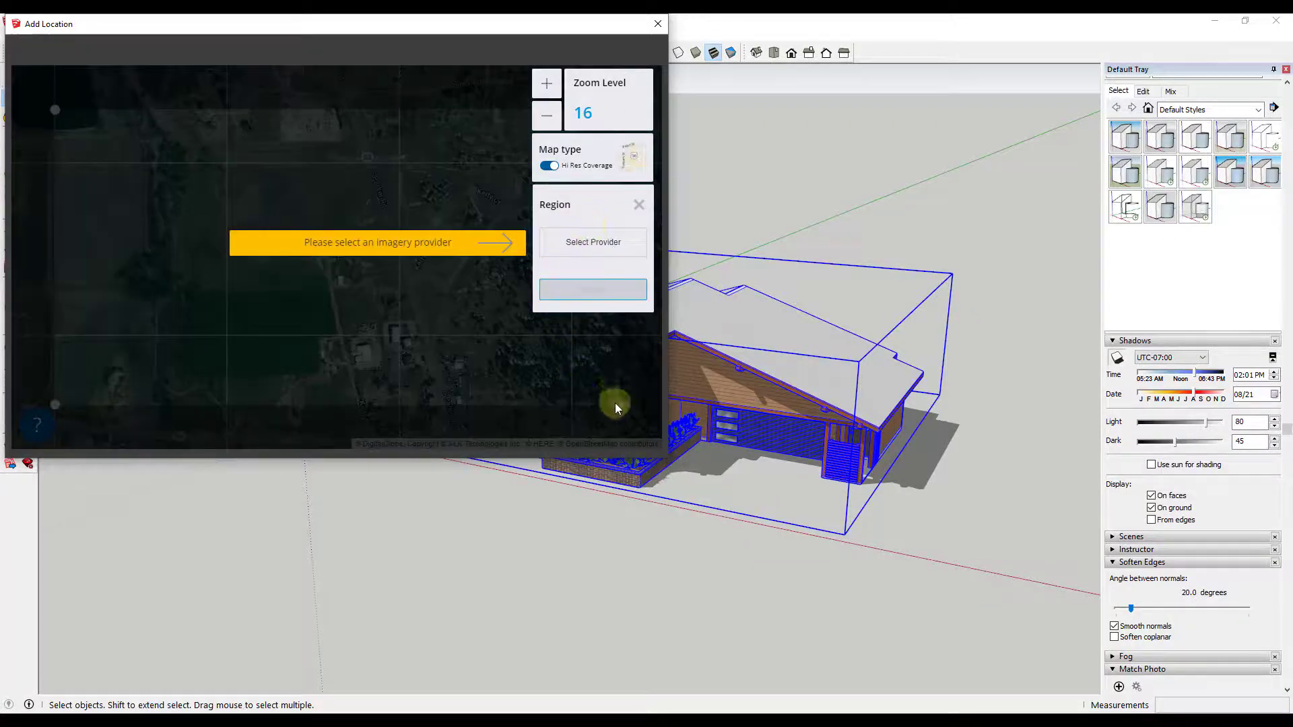
pyautogui.click(591, 246)
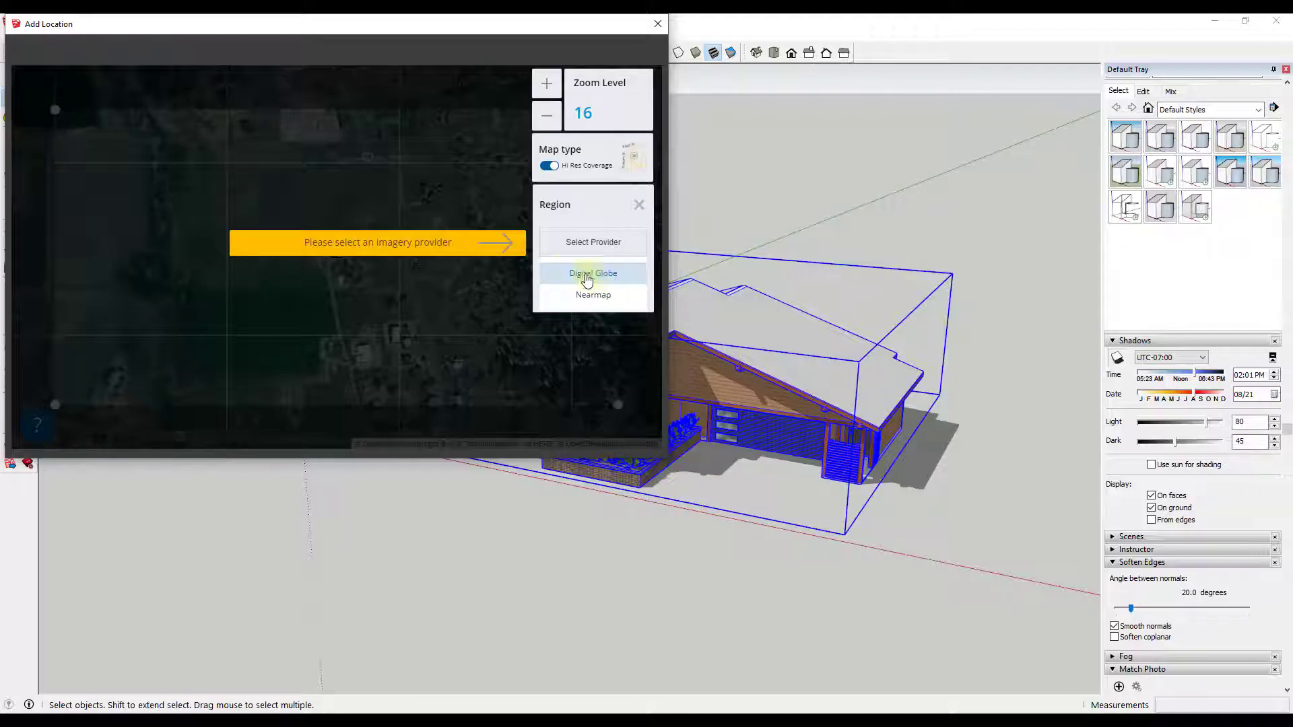
pyautogui.click(587, 278)
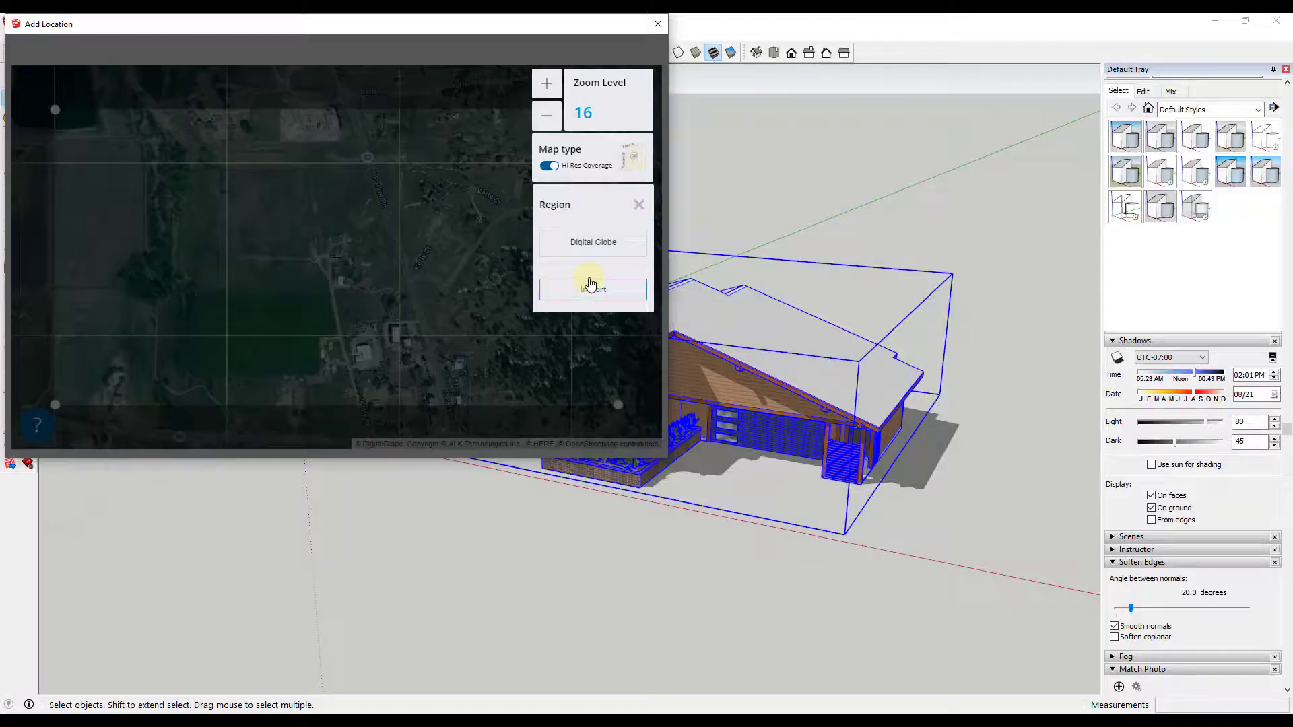
pyautogui.moveTo(617, 404); pyautogui.dragTo(475, 379)
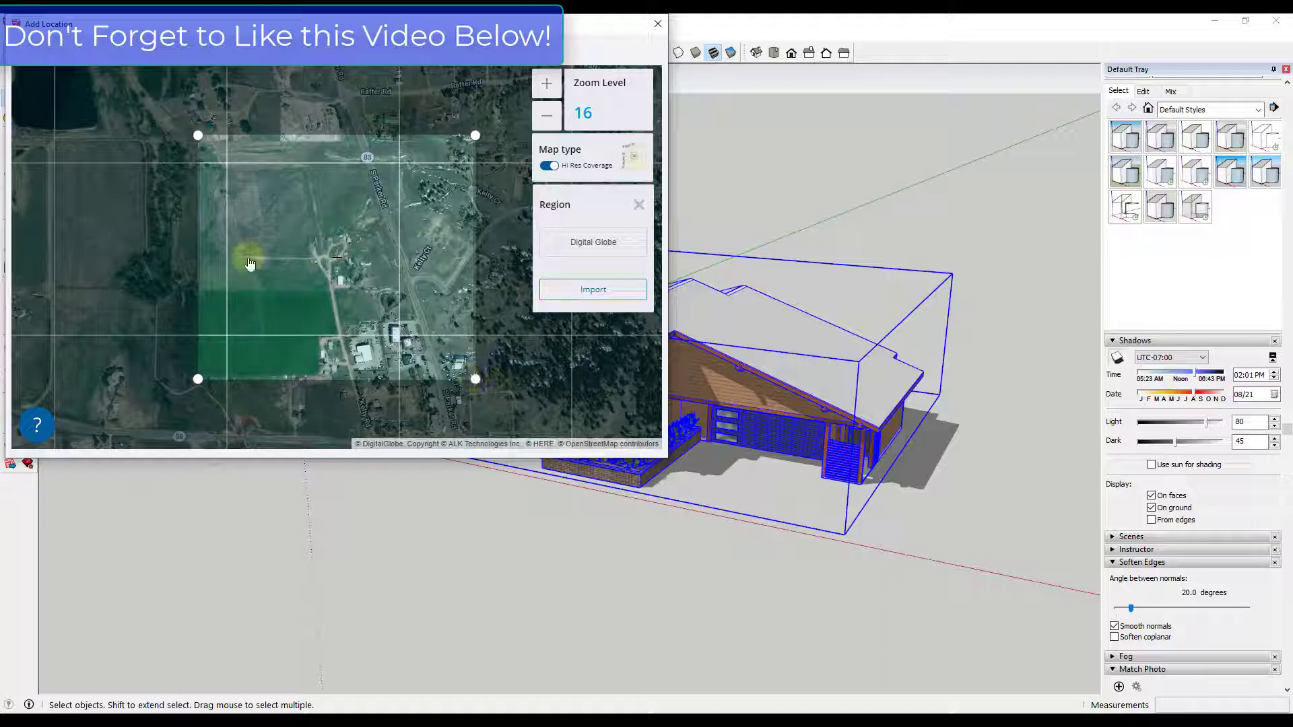
# Import the Digital Globe terrain region and view the whole aerial square
pyautogui.click(595, 289)
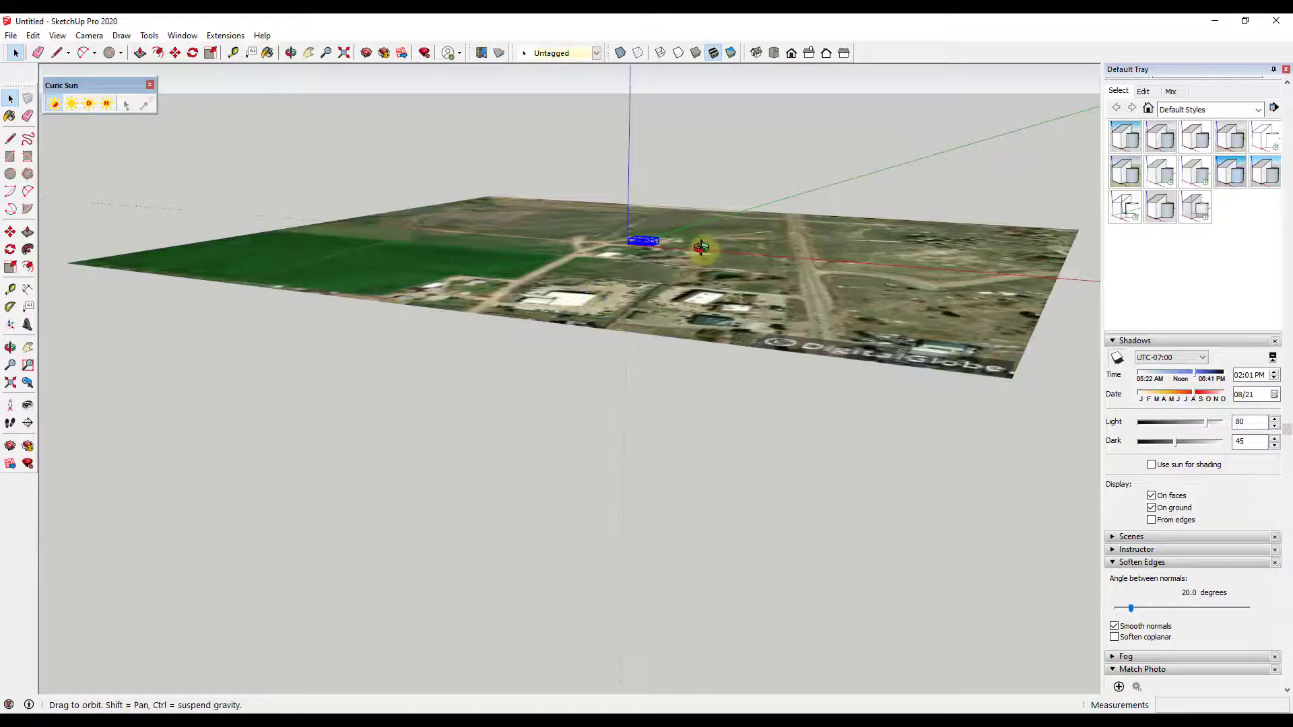
pyautogui.scroll(5, 689, 402)
pyautogui.moveTo(625, 352); pyautogui.dragTo(485, 193, button='middle')
pyautogui.scroll(5, 485, 193)
pyautogui.scroll(2, 406, 265)
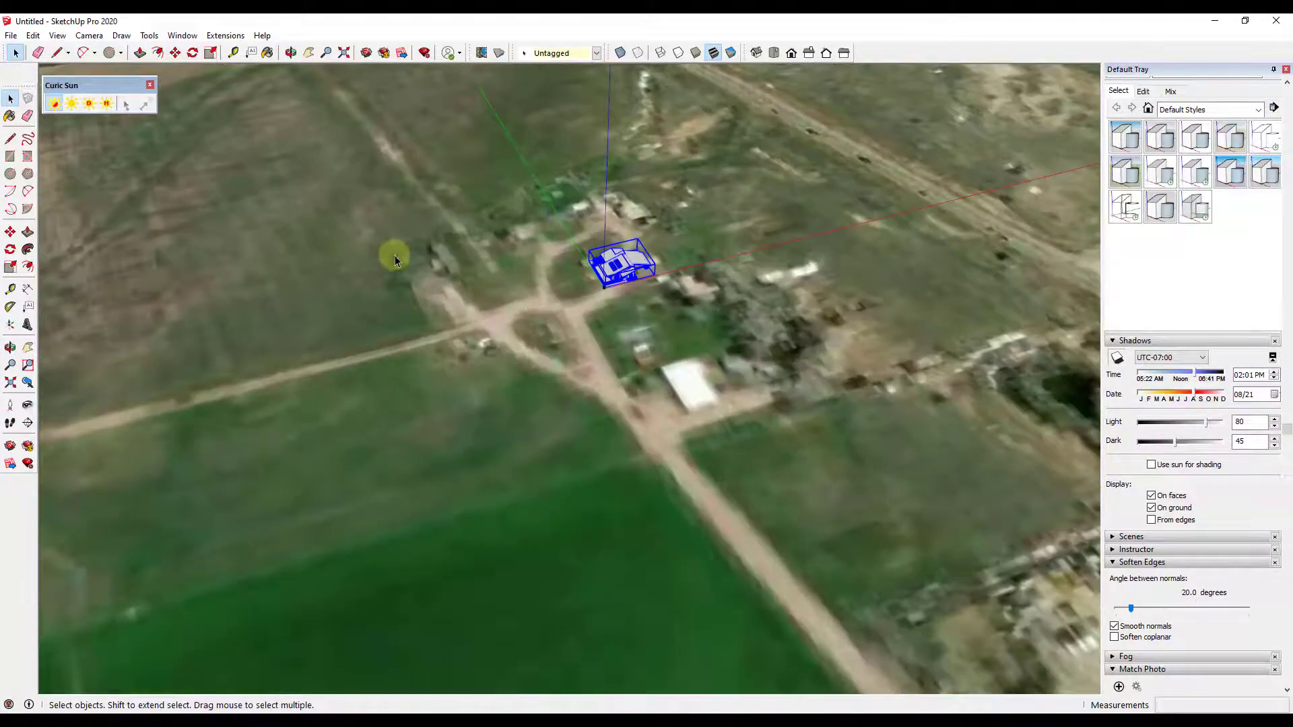
pyautogui.scroll(-3, 460, 257)
pyautogui.moveTo(461, 258); pyautogui.dragTo(516, 288, button='middle')
pyautogui.scroll(-10, 517, 288)
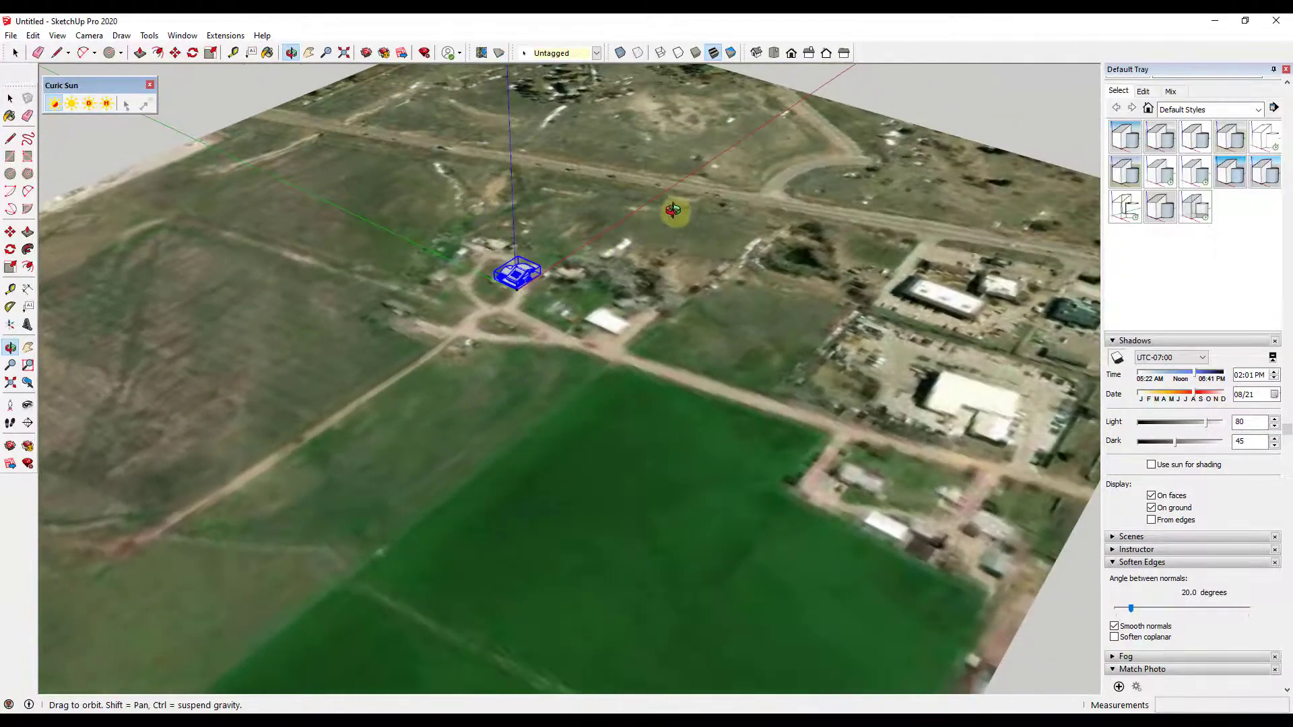
pyautogui.press('space')
pyautogui.moveTo(640, 280); pyautogui.dragTo(578, 277, button='middle')
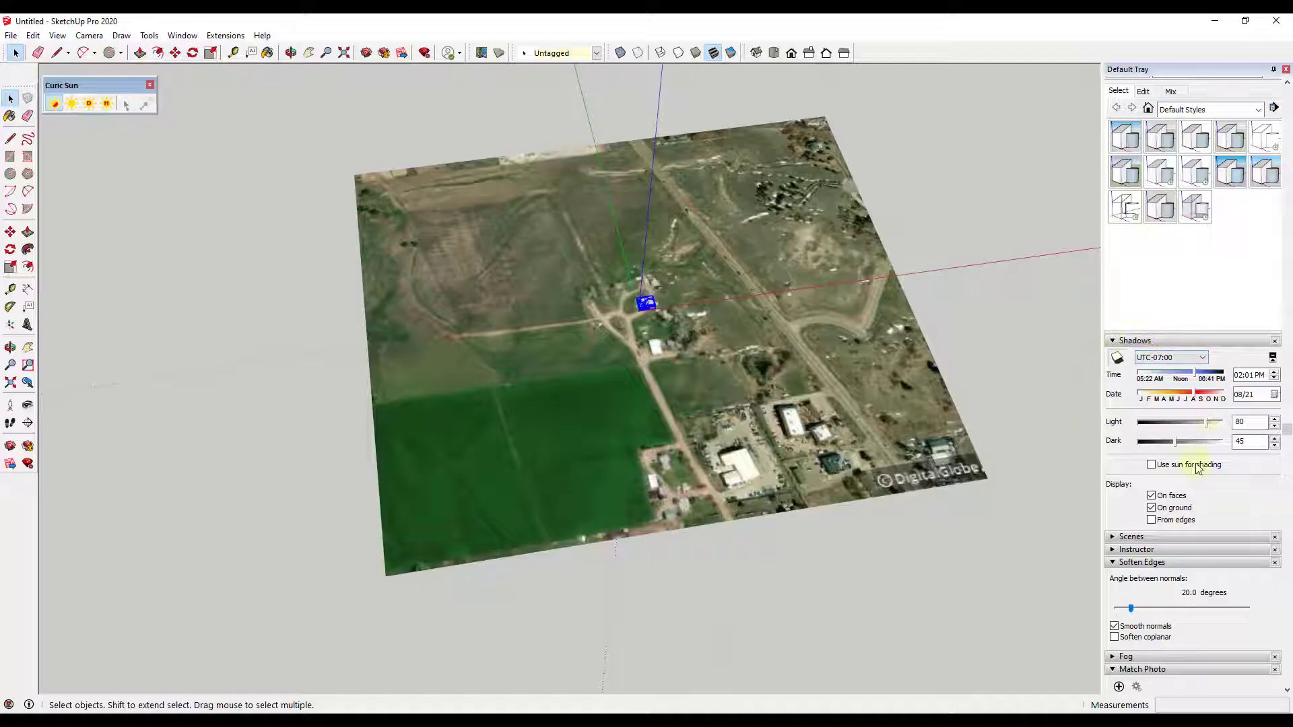
# Pick up the house with Move to carry it into the open field
pyautogui.scroll(6, 450, 264)
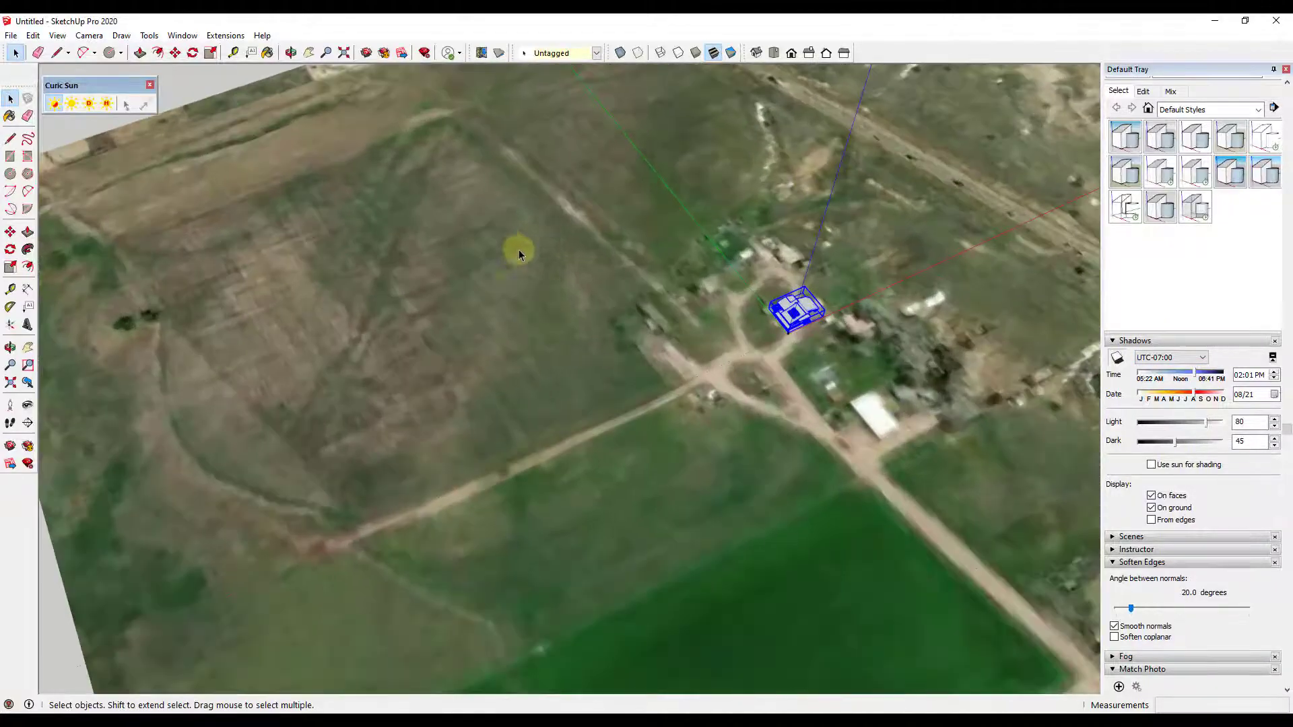
pyautogui.moveTo(518, 255); pyautogui.dragTo(652, 290, button='middle')
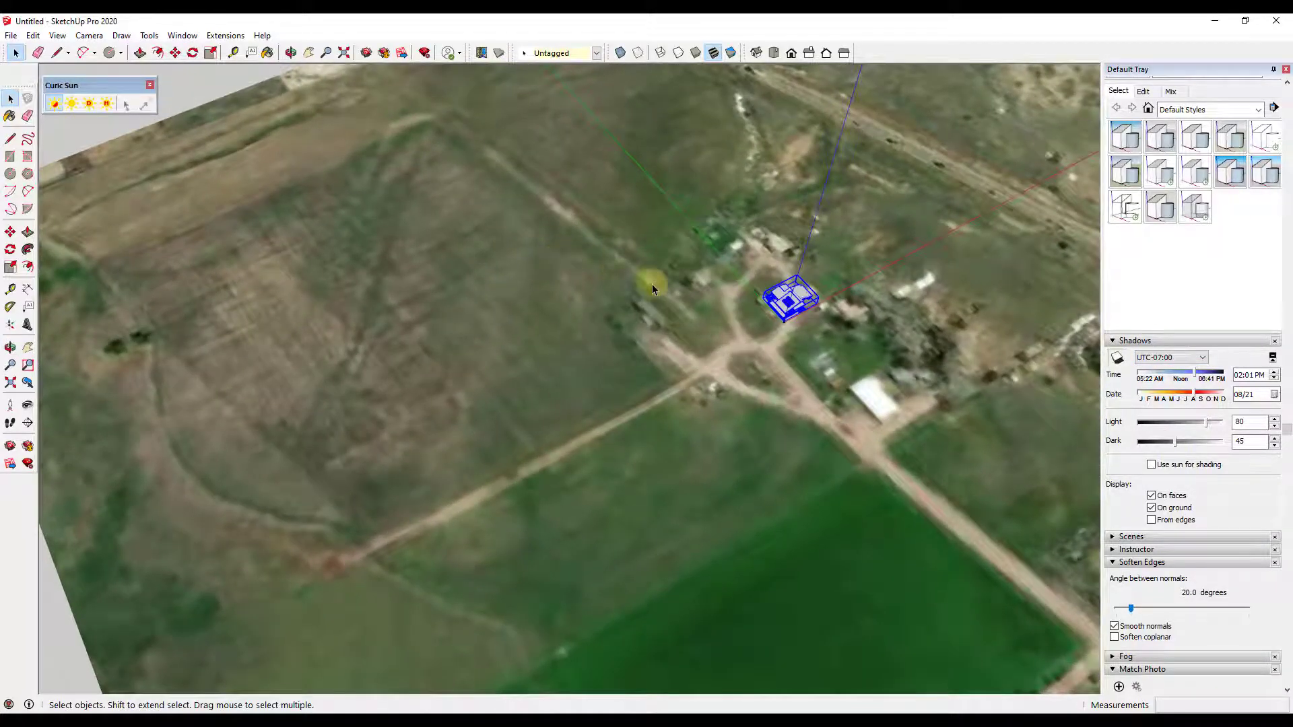
pyautogui.press('m')
pyautogui.click(784, 320)
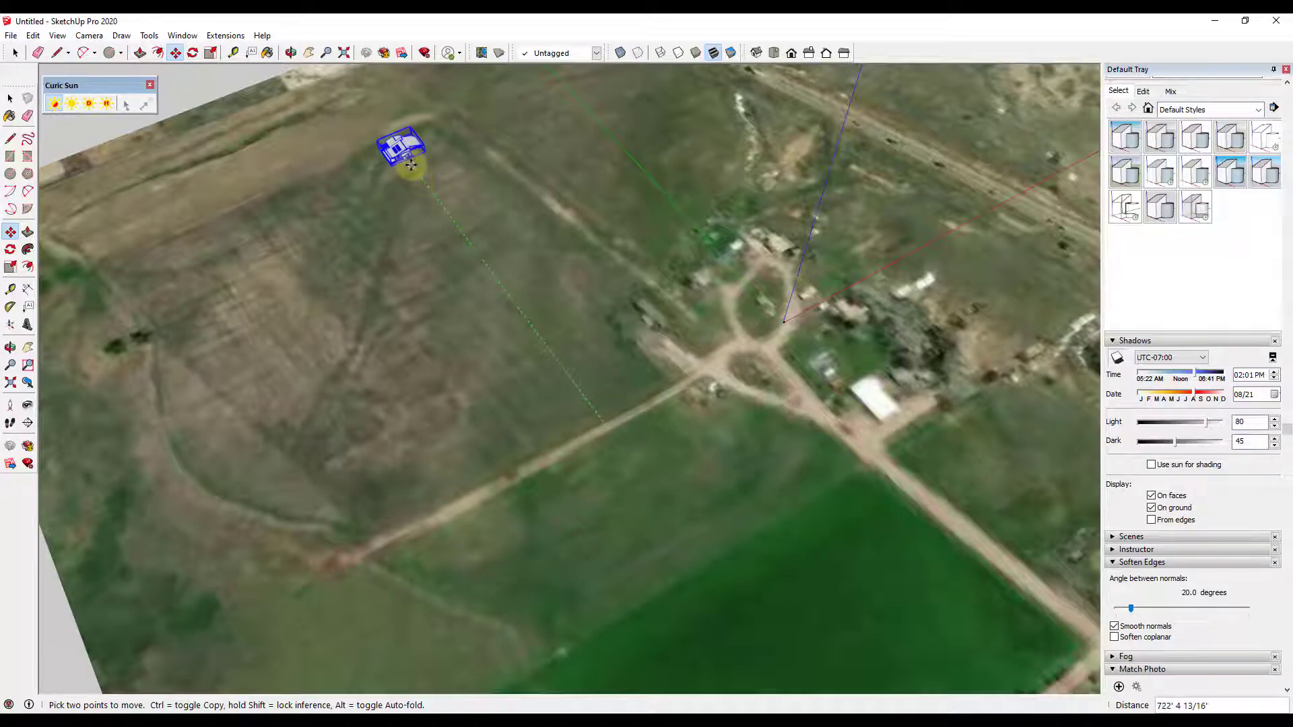
# Set the house down at its new spot in the open field
pyautogui.click(413, 167)
pyautogui.moveTo(370, 121); pyautogui.dragTo(424, 262, button='middle')
pyautogui.scroll(5, 587, 337)
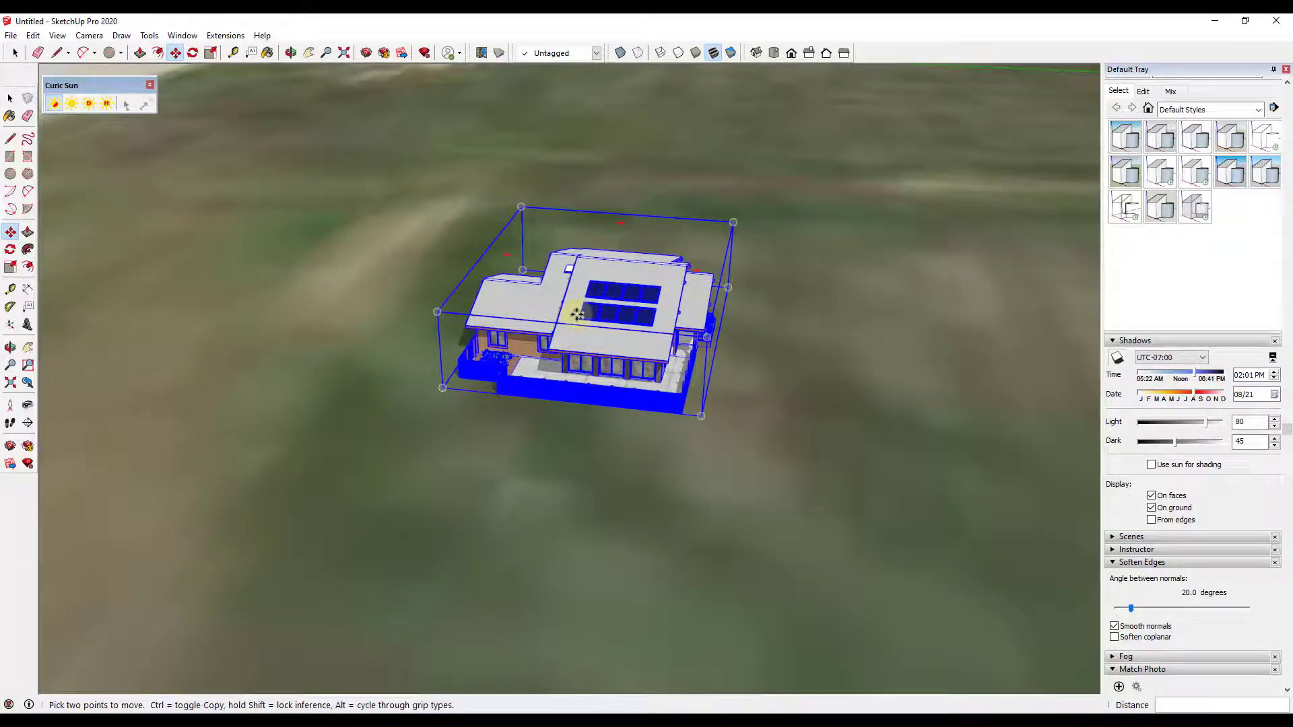
# Rotate the house 90 degrees about its roof, then orbit to a near-horizontal view
pyautogui.press('q')
pyautogui.click(617, 263)
pyautogui.click(548, 310)
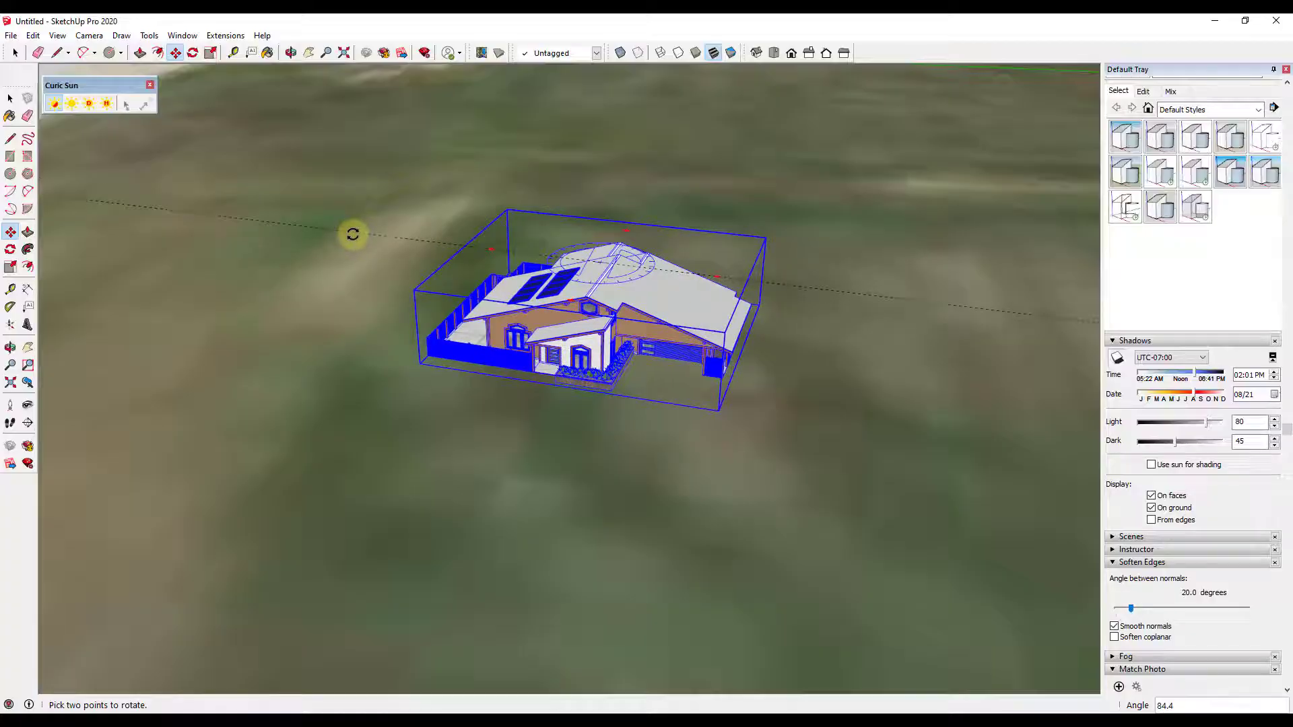
pyautogui.click(330, 240)
pyautogui.press('m')
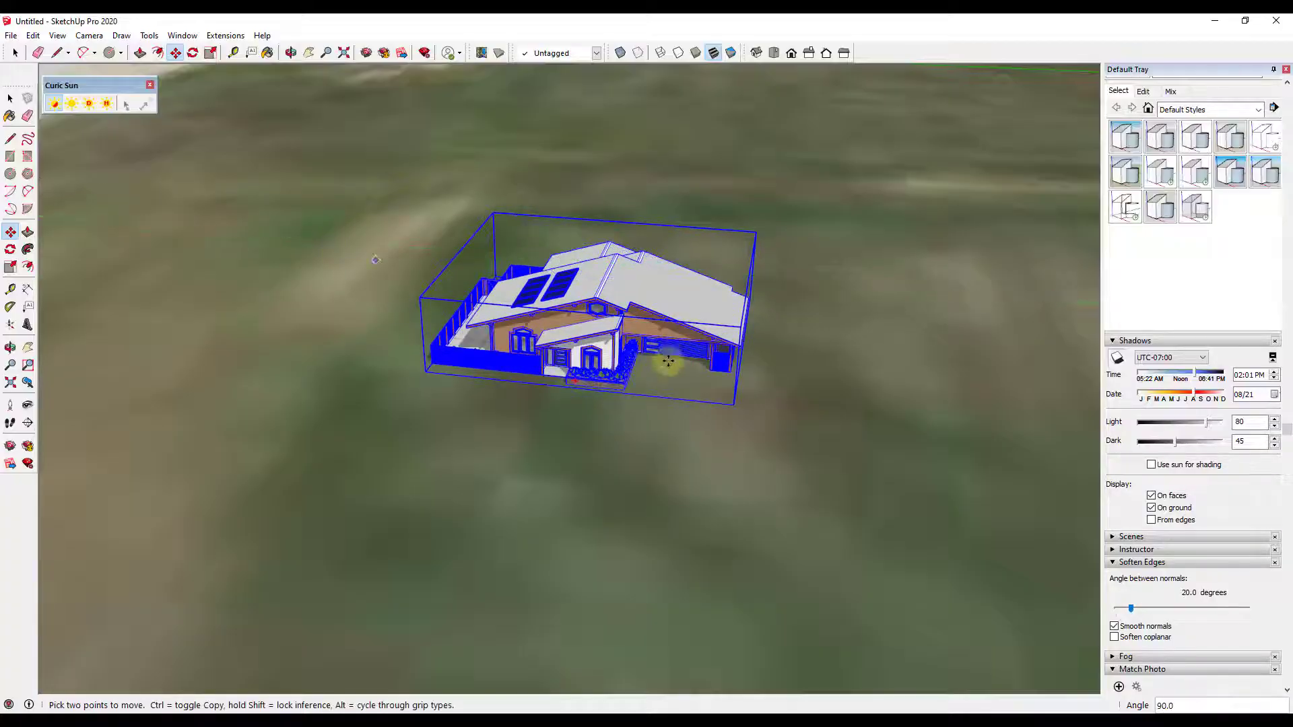
pyautogui.scroll(-10, 674, 390)
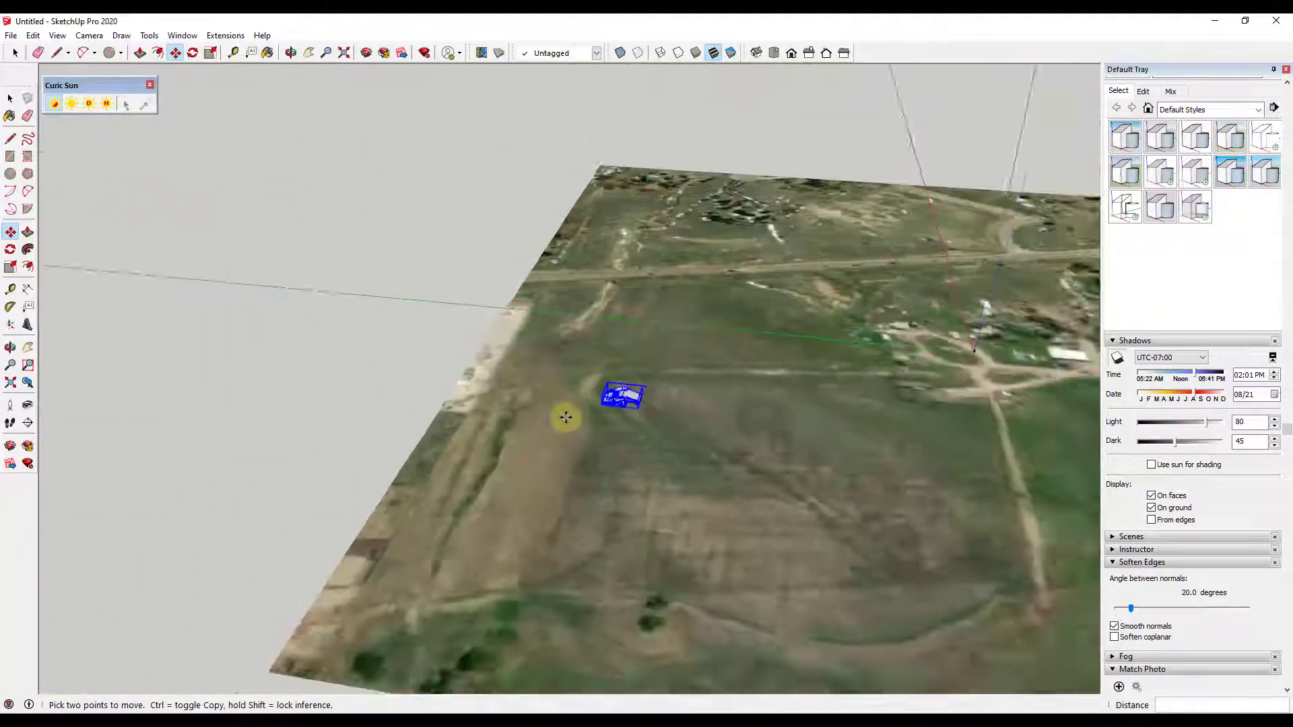
pyautogui.moveTo(566, 418)
pyautogui.mouseDown(button='middle')
pyautogui.moveTo(548, 470)
pyautogui.moveTo(692, 511)
pyautogui.moveTo(620, 453)
pyautogui.moveTo(683, 474)
pyautogui.moveTo(442, 494)
pyautogui.moveTo(456, 502)
pyautogui.moveTo(552, 431)
pyautogui.mouseUp(button='middle')
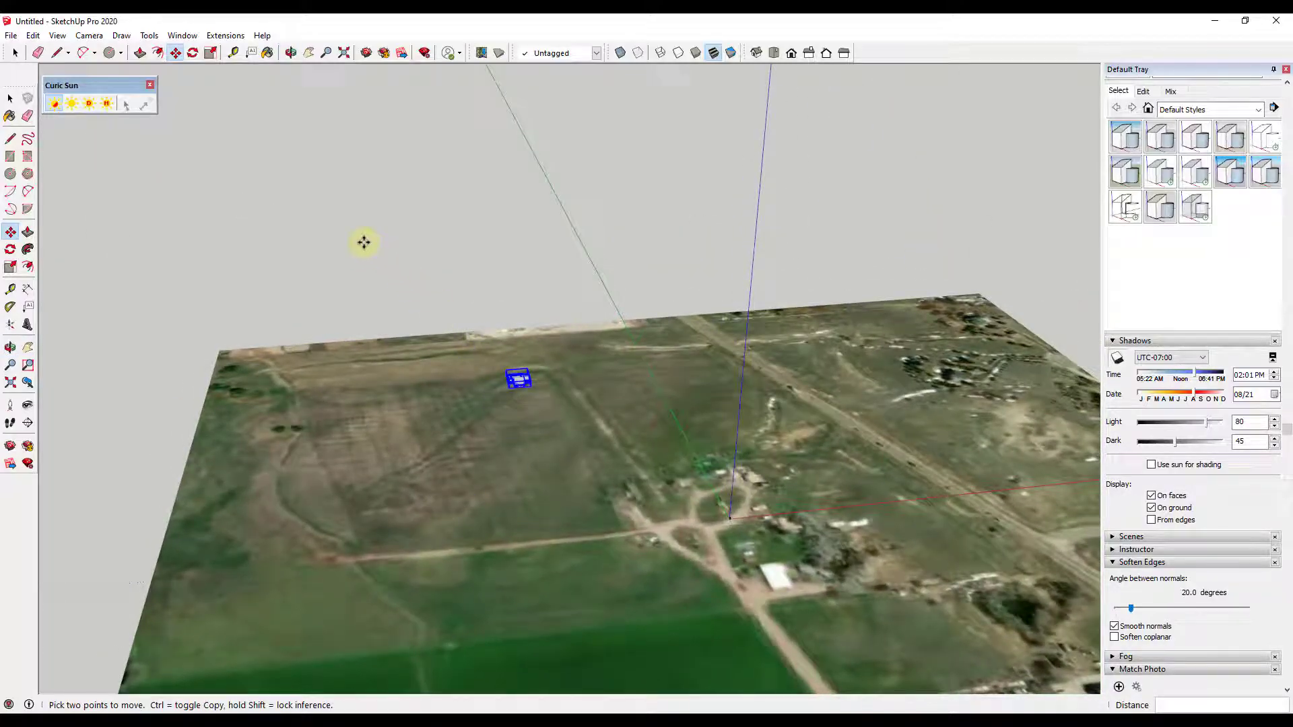
pyautogui.scroll(5, 505, 375)
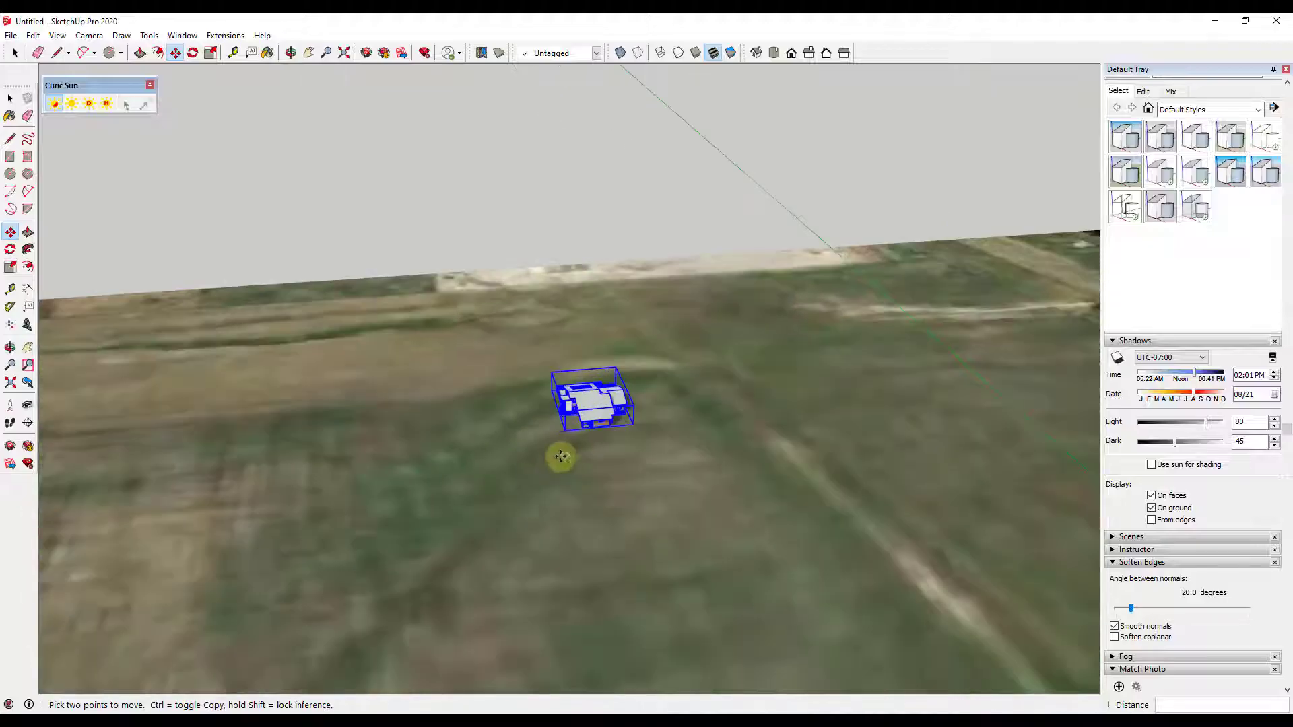
pyautogui.moveTo(563, 453); pyautogui.dragTo(627, 350, button='middle')
pyautogui.scroll(6, 552, 420)
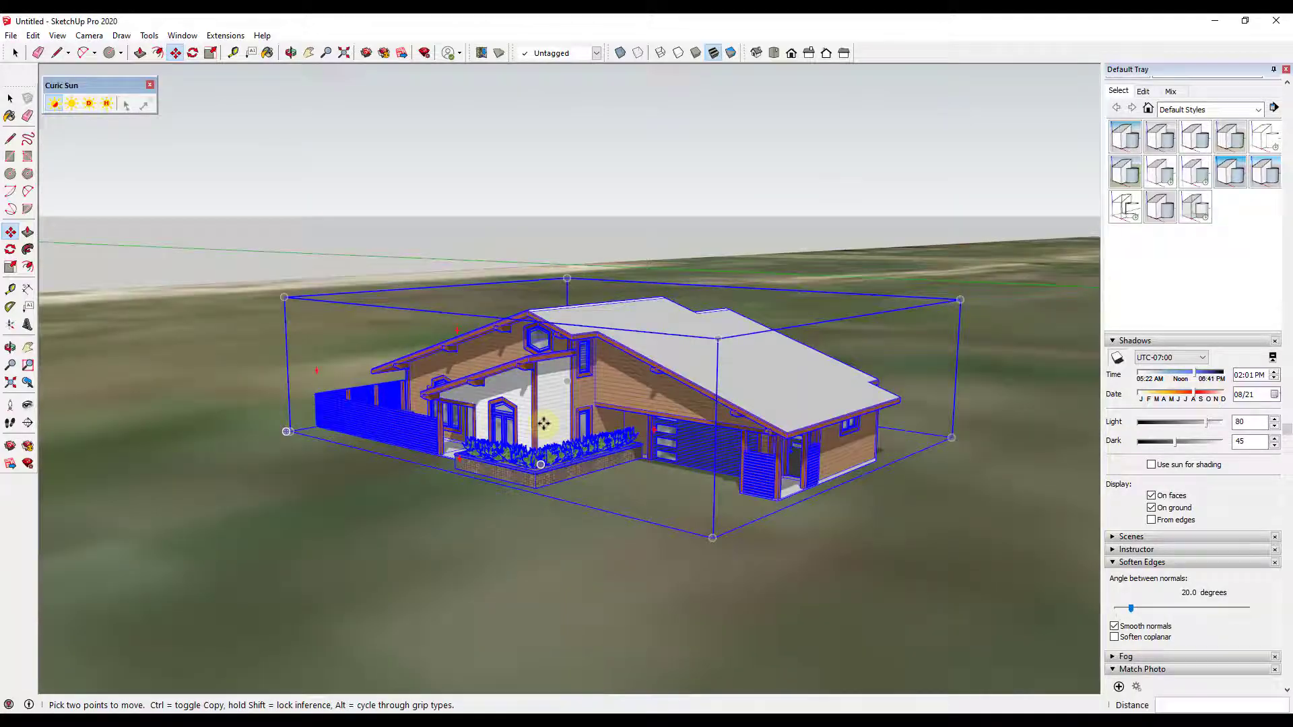
pyautogui.moveTo(543, 418); pyautogui.dragTo(620, 417, button='middle')
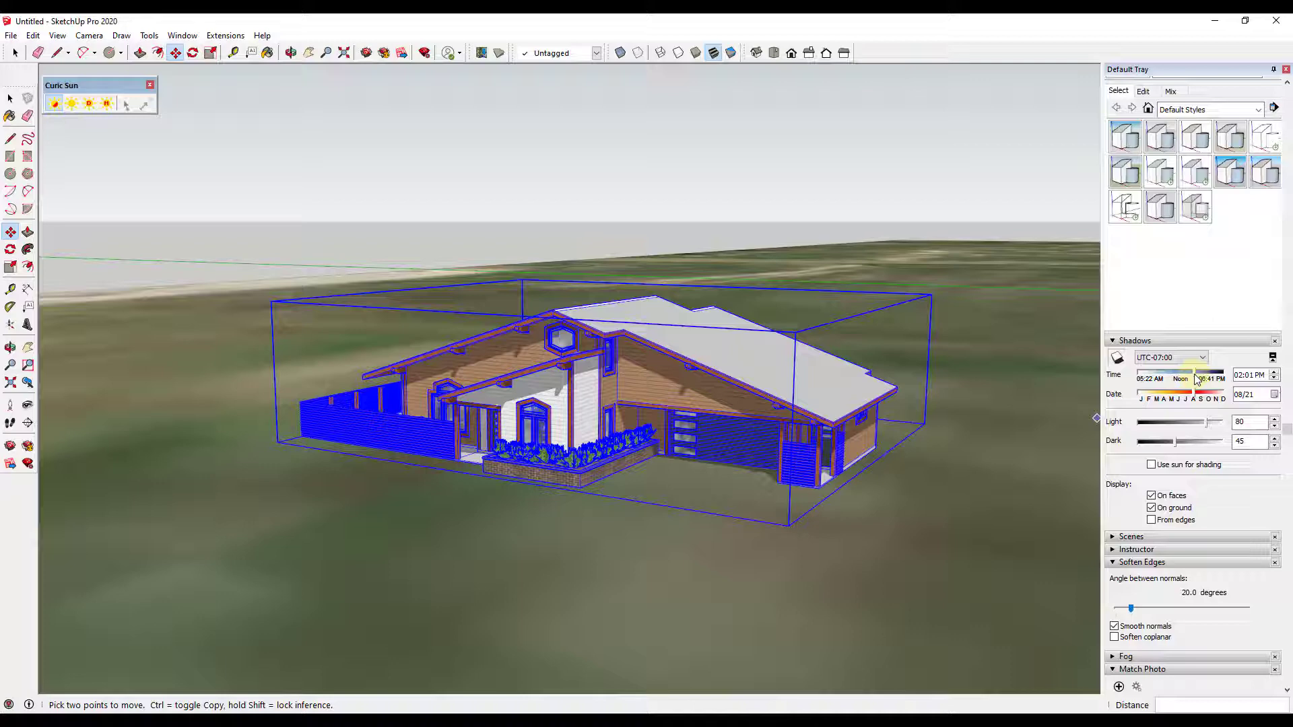
# Set the shadow time slider to 02:58 PM and the date slider to 10/14
pyautogui.moveTo(1195, 379)
pyautogui.mouseDown()
pyautogui.moveTo(1169, 378)
pyautogui.moveTo(1201, 379)
pyautogui.mouseUp()
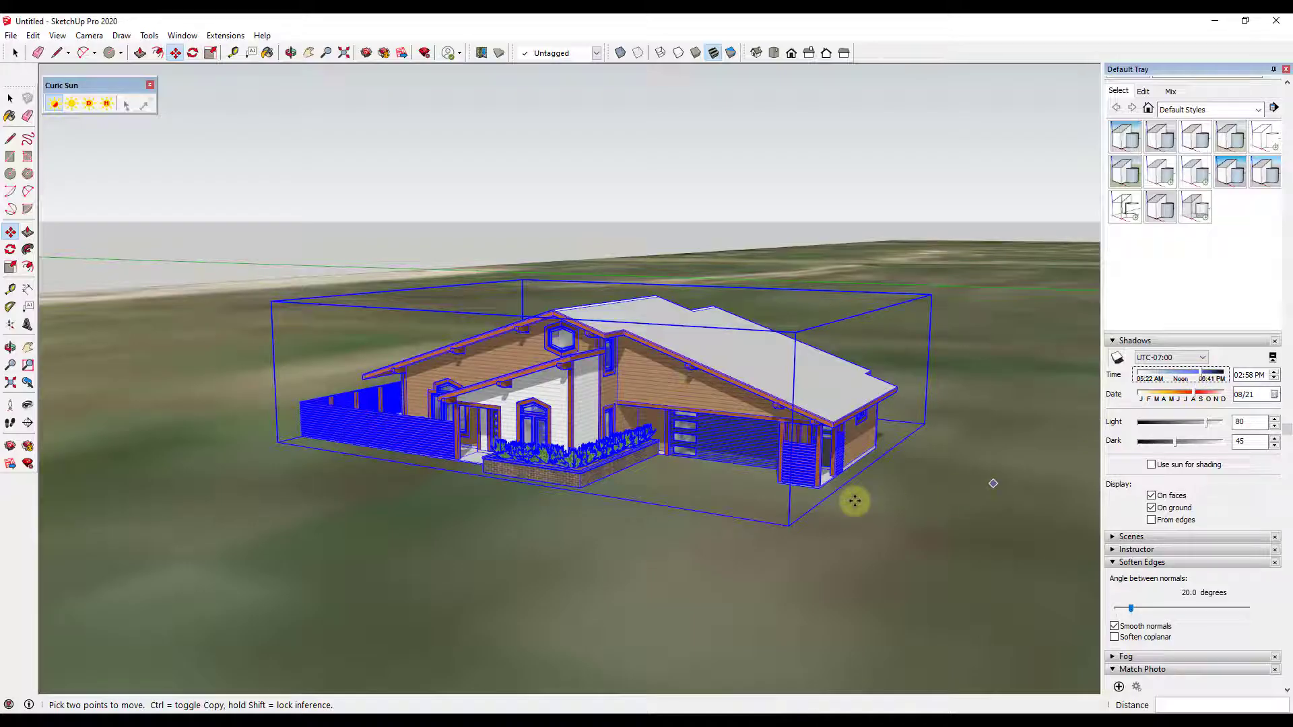
pyautogui.moveTo(753, 499); pyautogui.dragTo(730, 499, button='middle')
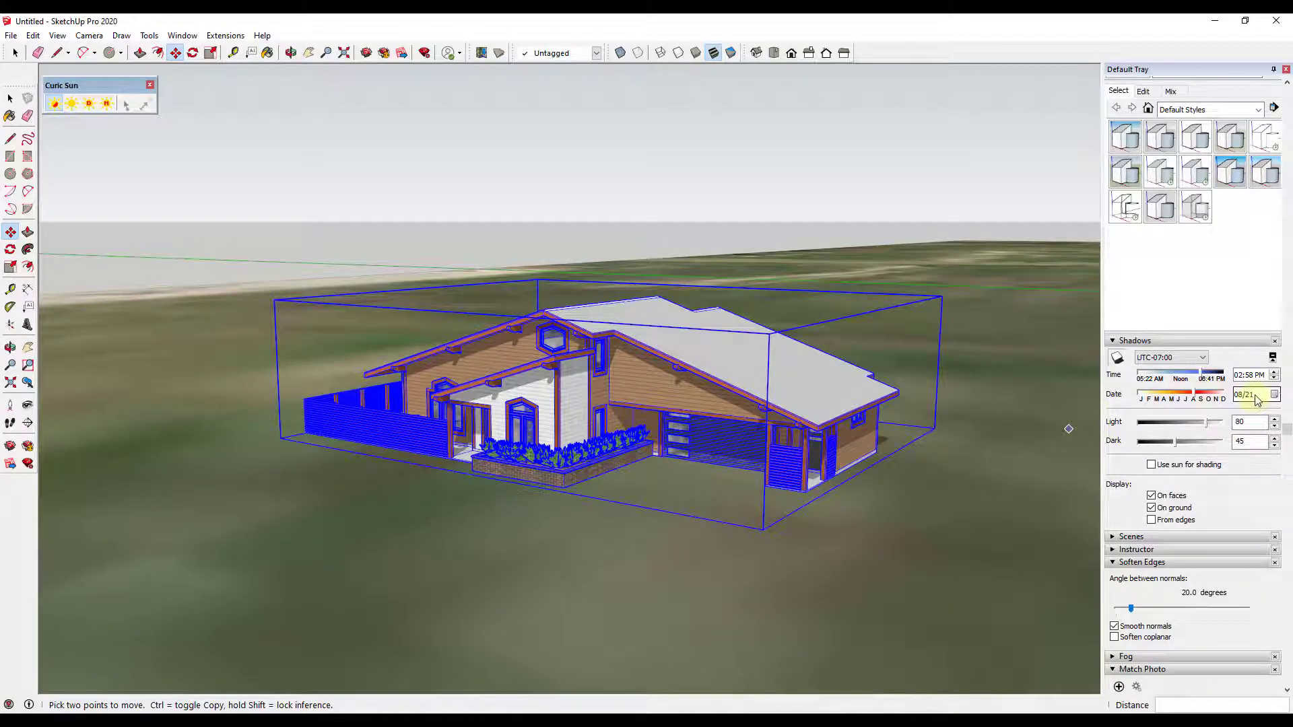
pyautogui.moveTo(1198, 398)
pyautogui.mouseDown()
pyautogui.moveTo(1187, 398)
pyautogui.moveTo(1209, 397)
pyautogui.mouseUp()
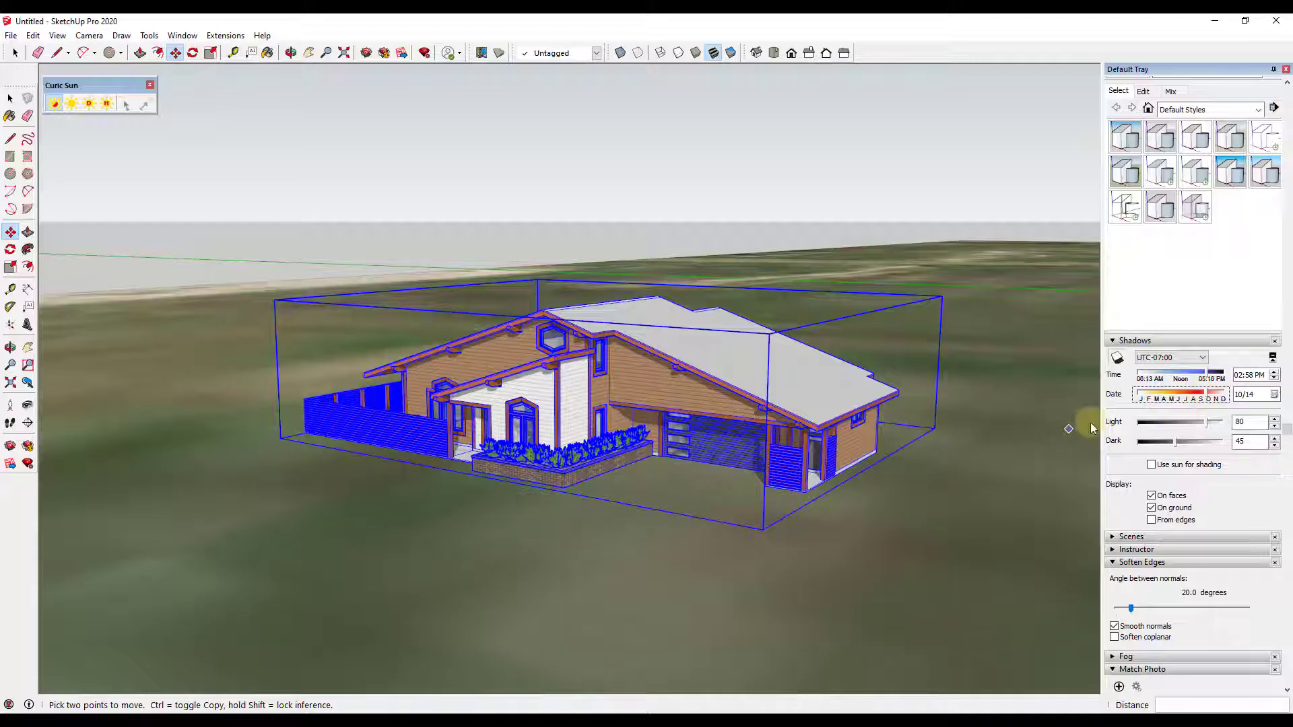
pyautogui.moveTo(707, 462); pyautogui.dragTo(714, 483, button='middle')
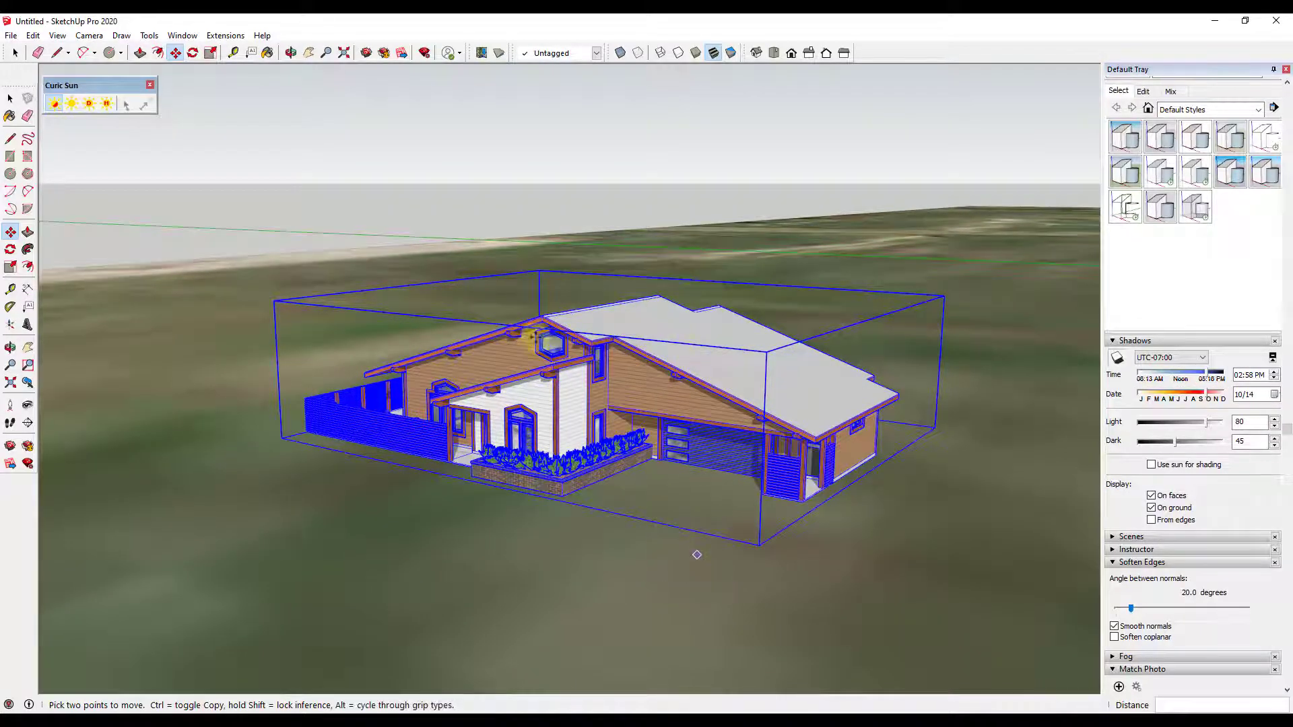
pyautogui.moveTo(787, 475); pyautogui.dragTo(790, 461, button='middle')
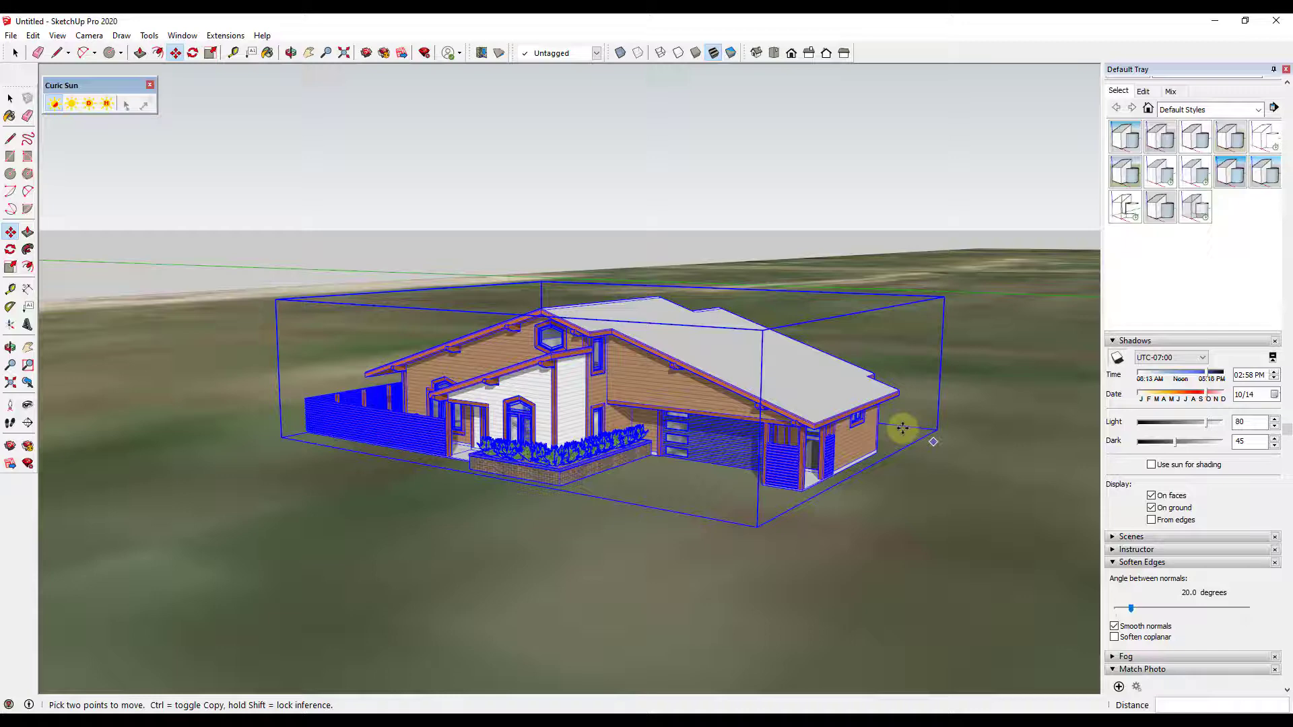
pyautogui.moveTo(739, 398); pyautogui.dragTo(757, 415, button='middle')
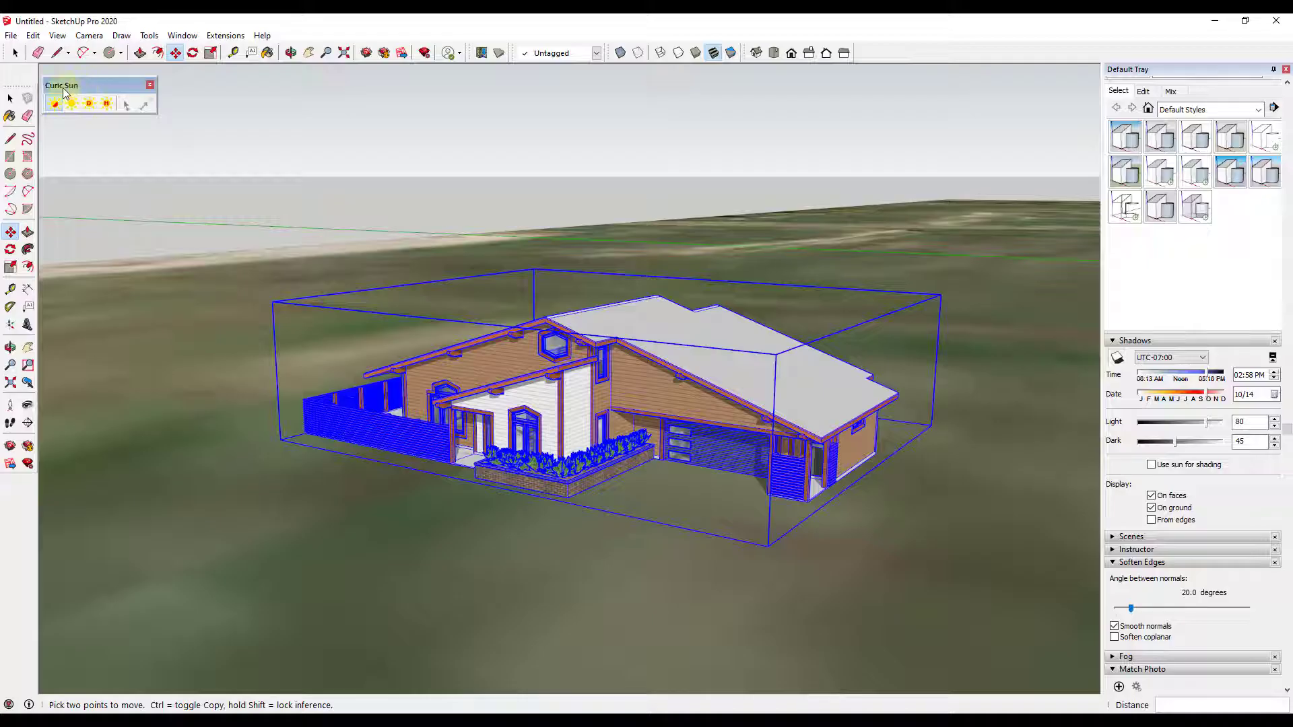
# Open the Extension Warehouse and search for 'curic sun'
pyautogui.click(182, 35)
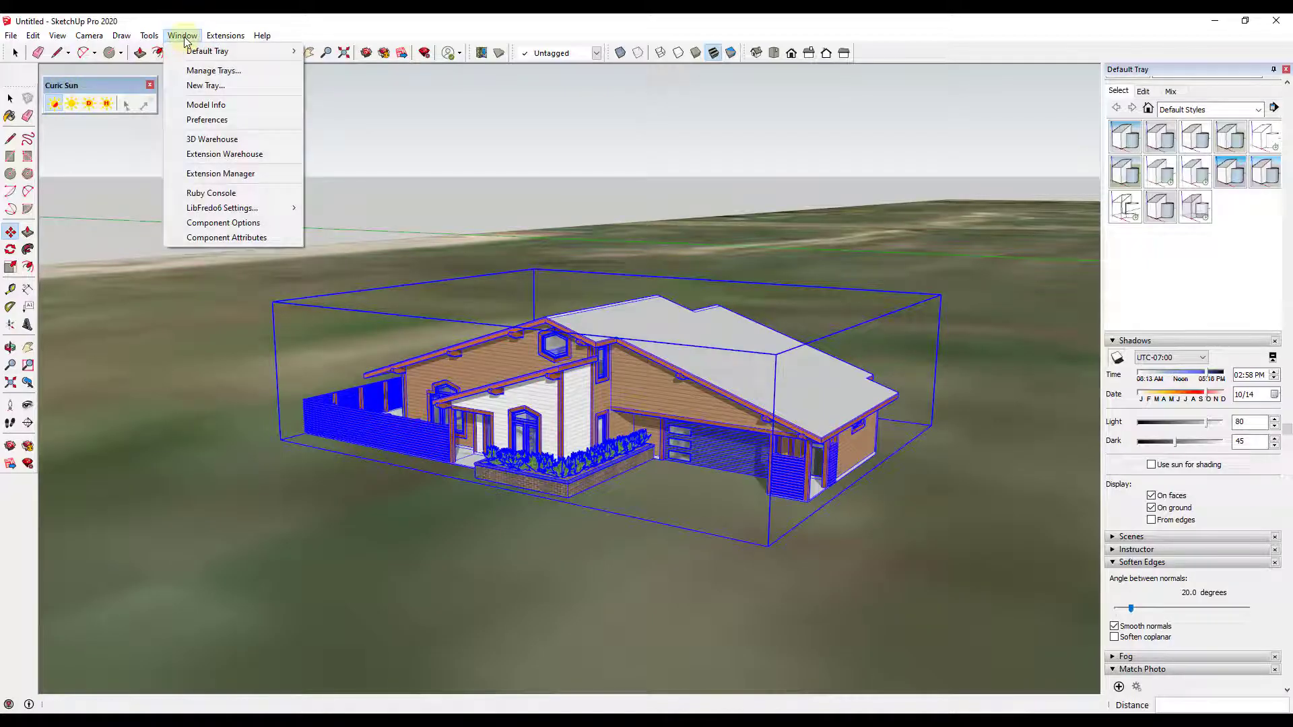
pyautogui.click(228, 155)
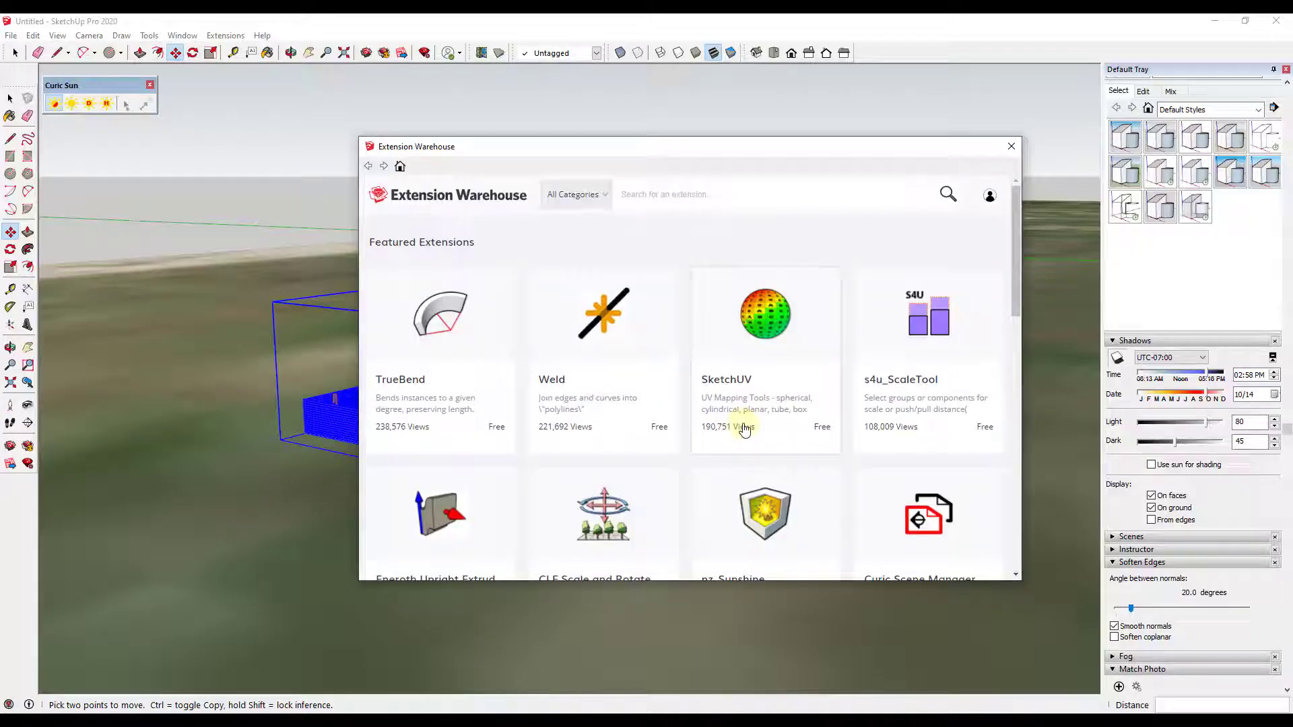
pyautogui.click(700, 193)
pyautogui.write('cu')
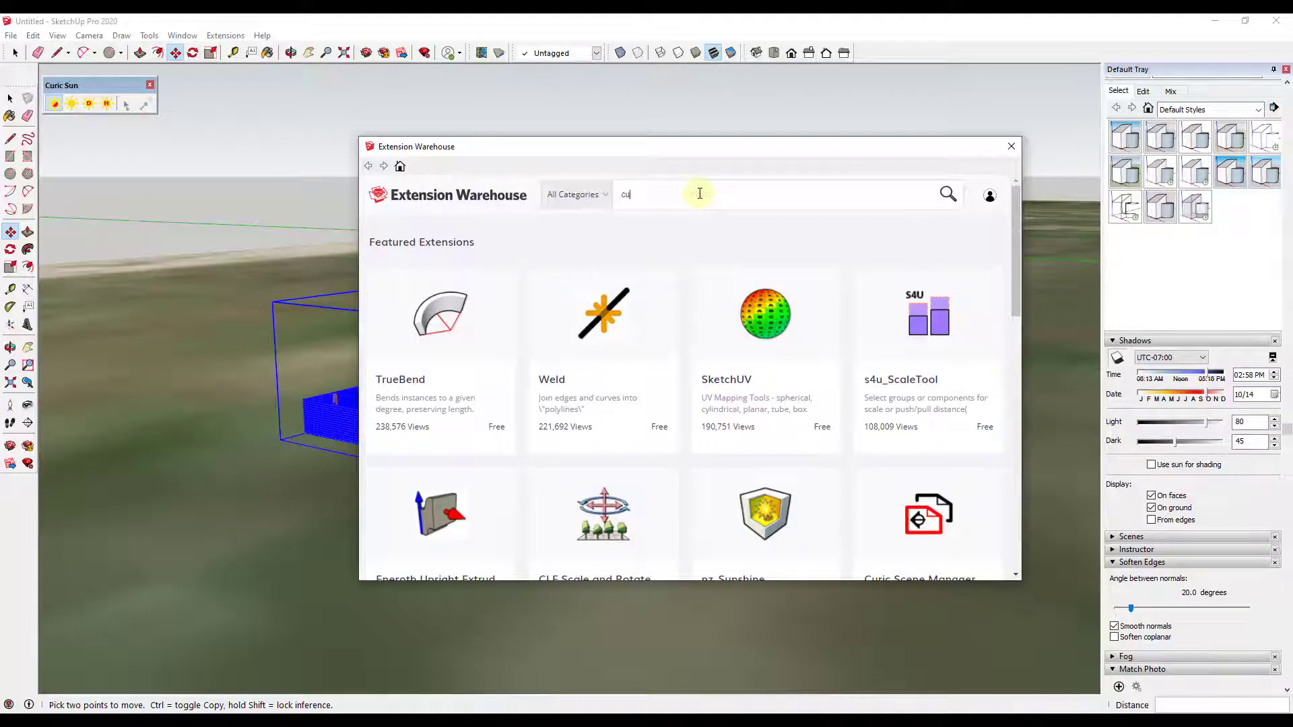
pyautogui.write('ric sun')
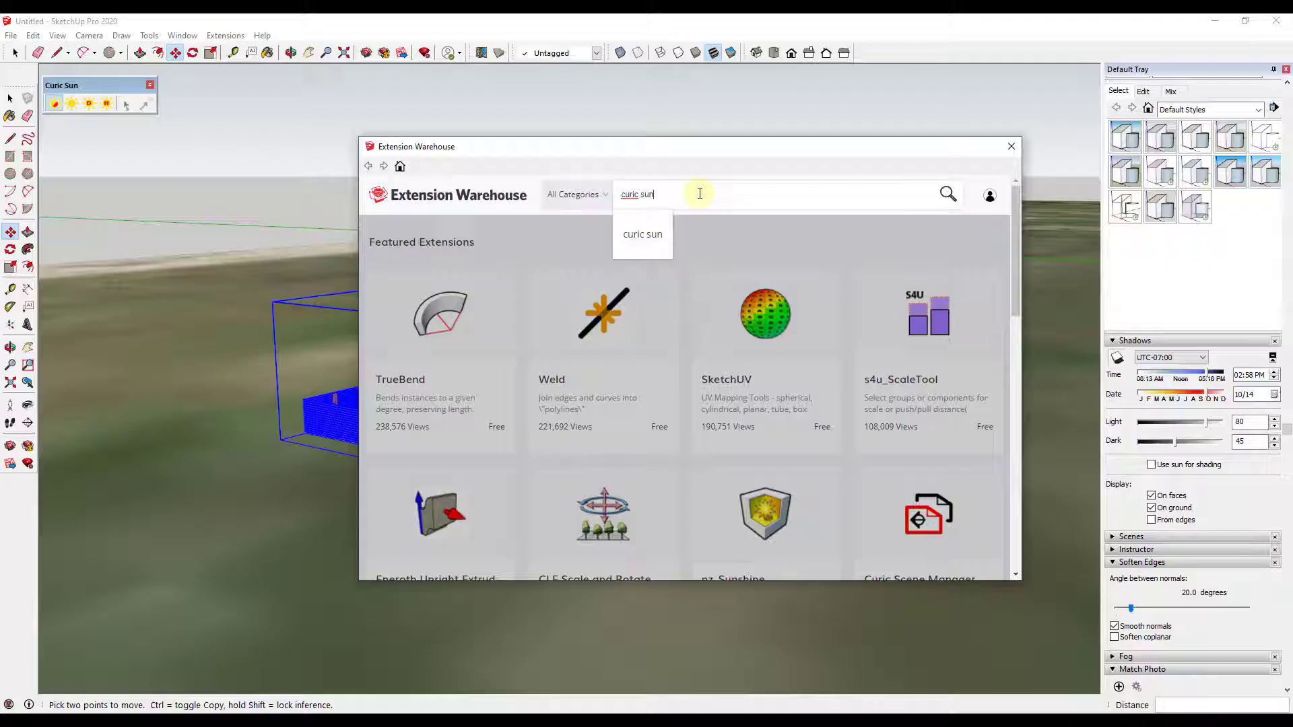
pyautogui.press('Return')
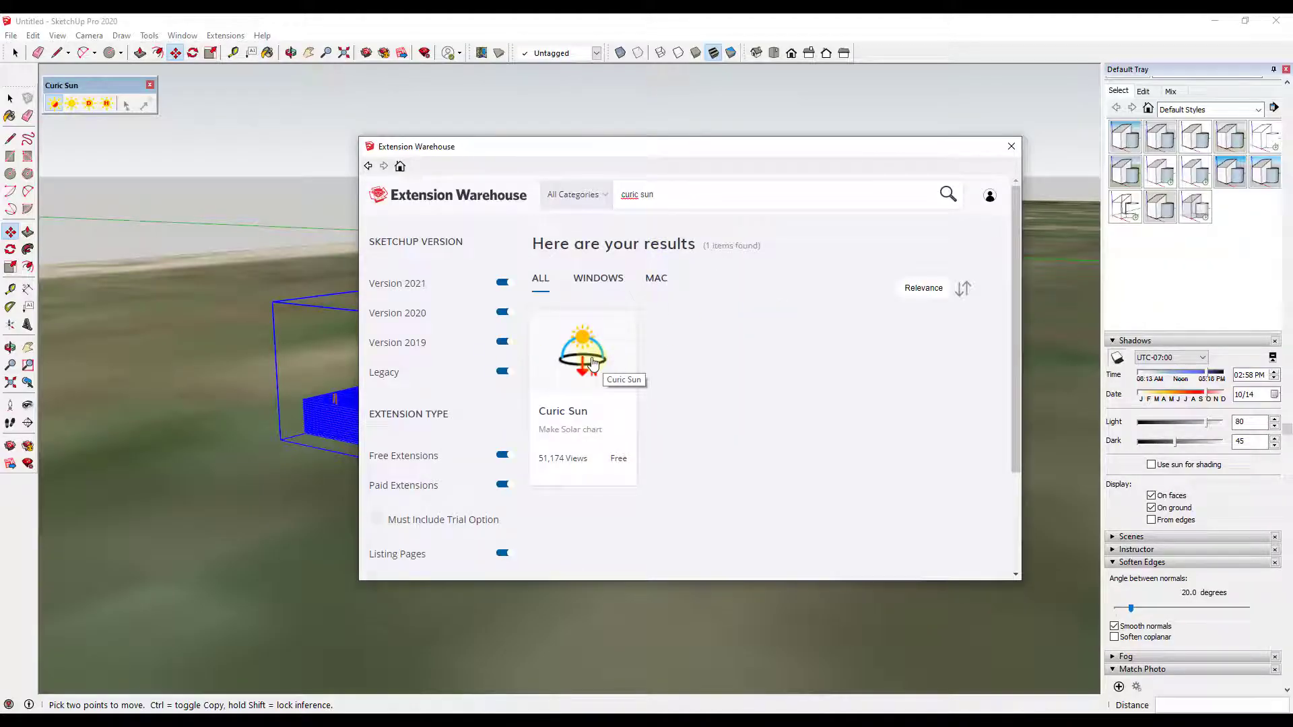
# Open the Curic Sun result and browse its extension page
pyautogui.click(593, 364)
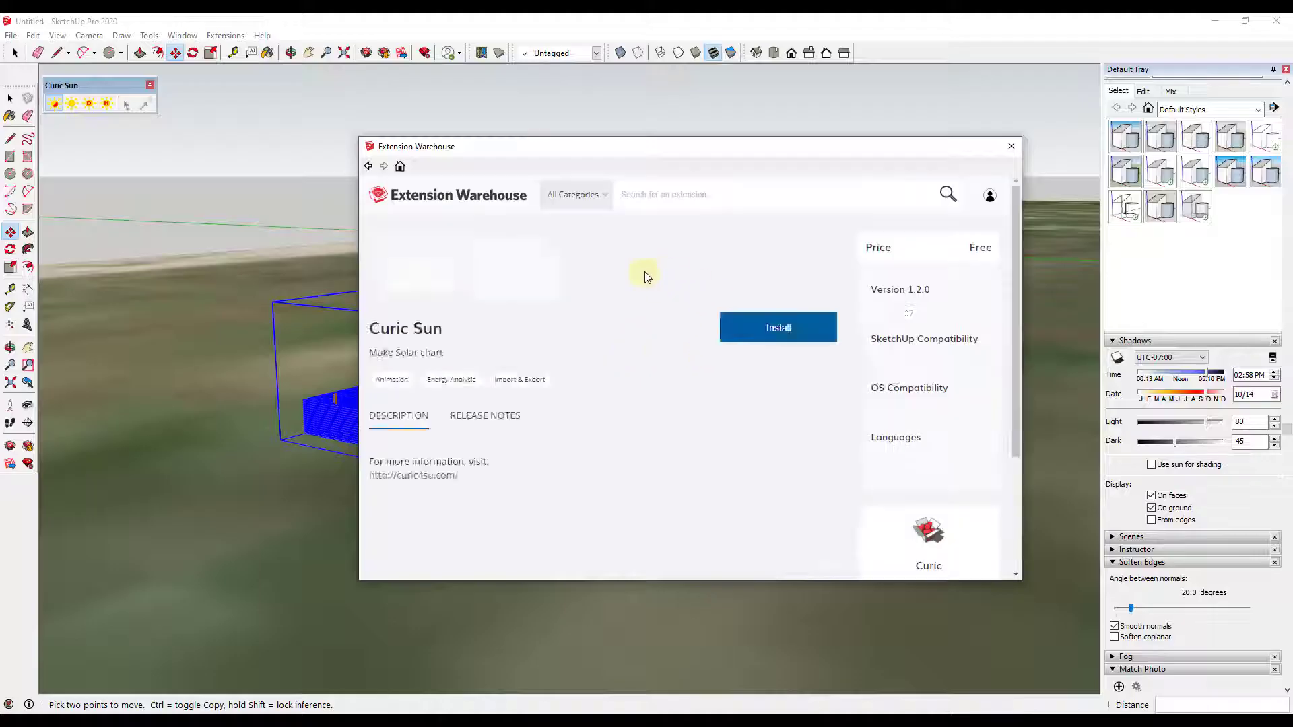
pyautogui.scroll(-2, 869, 404)
pyautogui.scroll(1, 946, 290)
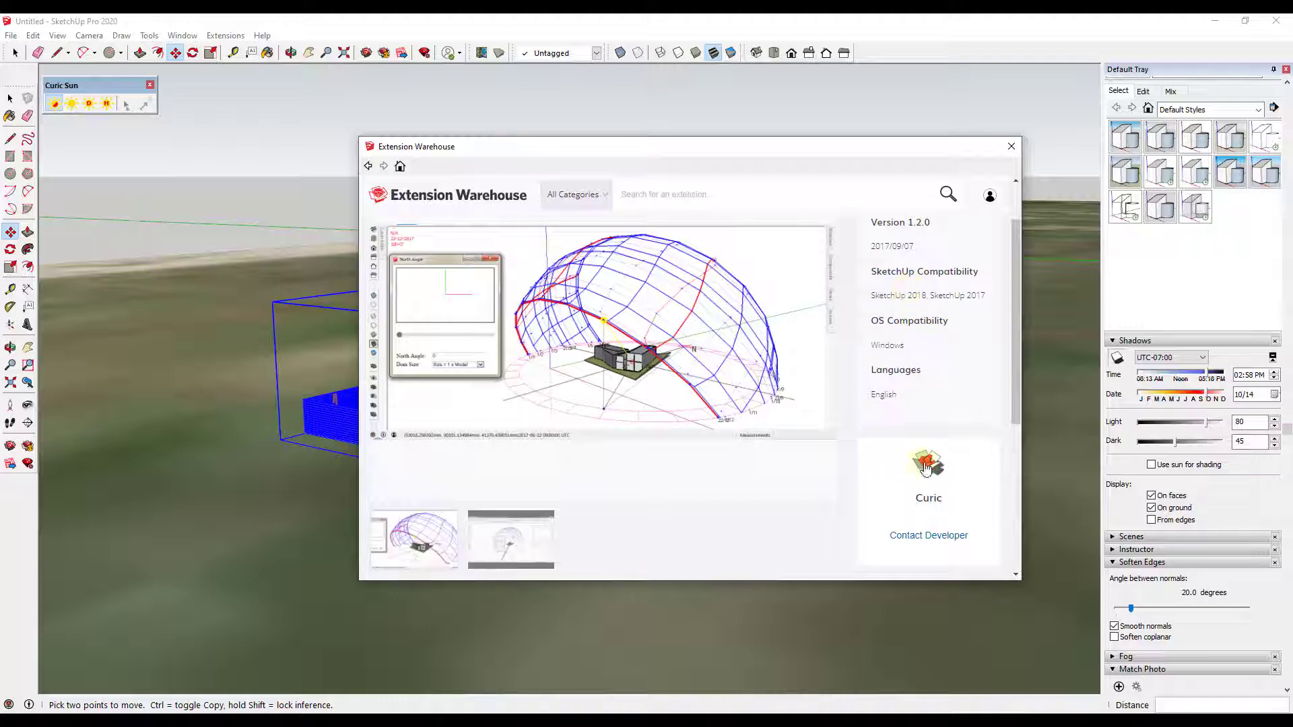
pyautogui.scroll(-4, 926, 470)
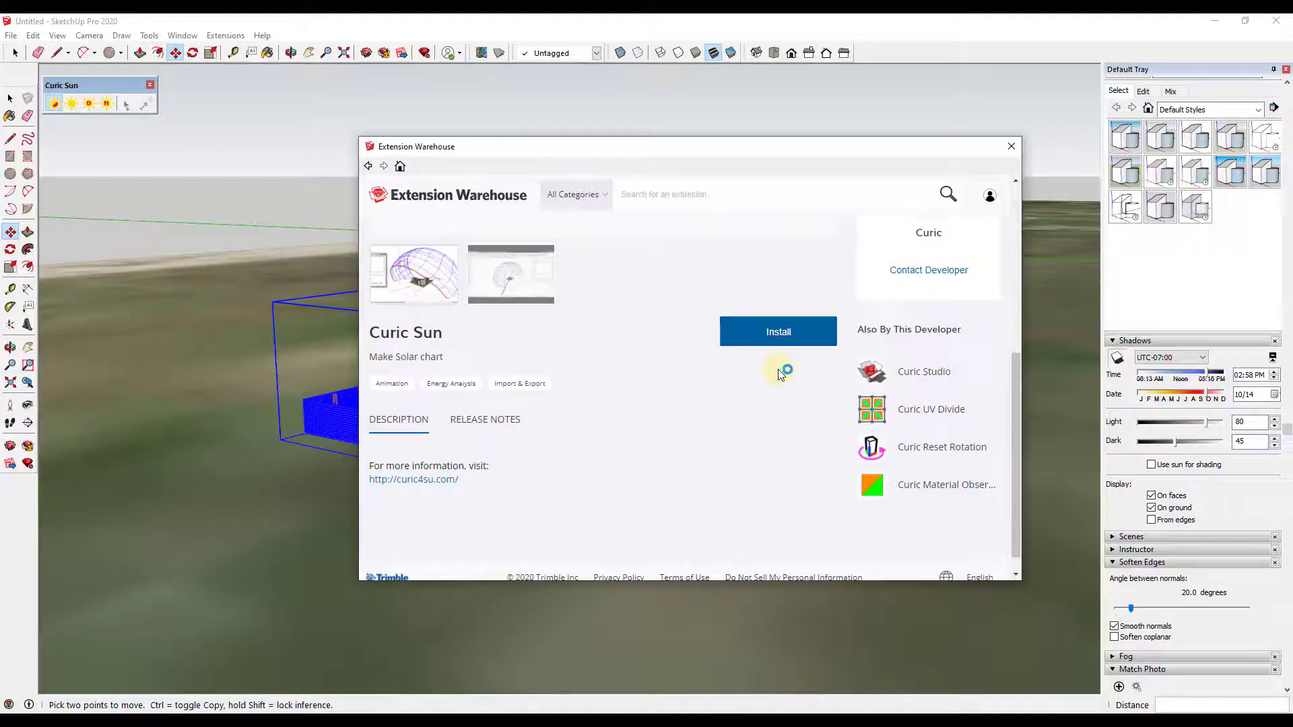
pyautogui.scroll(5, 778, 372)
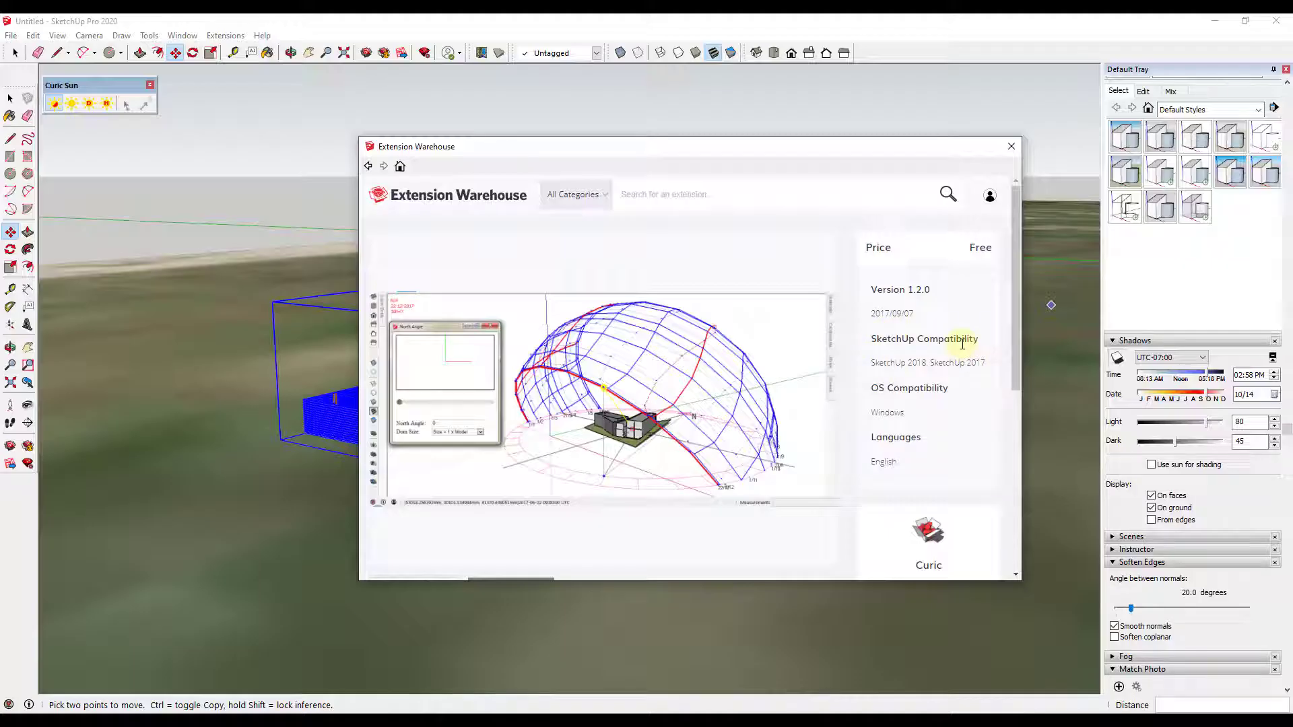
# Close the Extension Warehouse and nudge the house slightly on the ground
pyautogui.click(1011, 146)
pyautogui.moveTo(613, 532); pyautogui.dragTo(620, 511, button='middle')
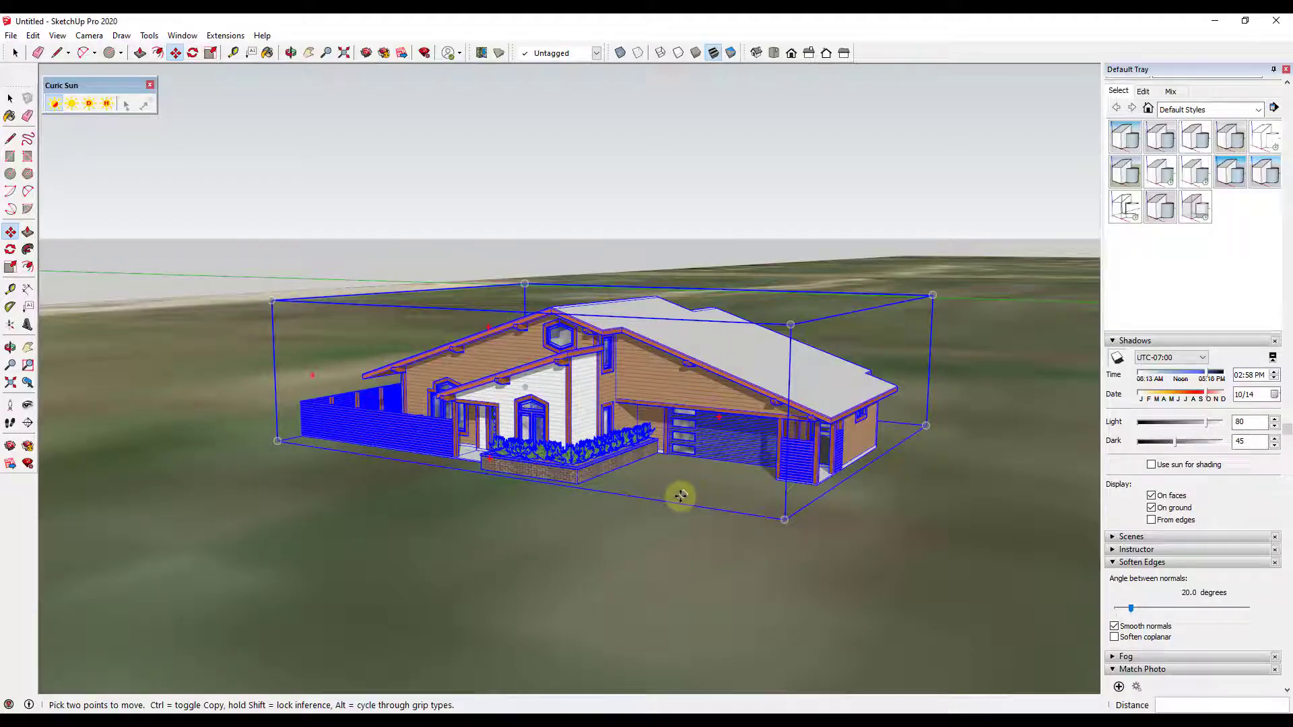
pyautogui.moveTo(679, 497); pyautogui.dragTo(669, 493, button='middle')
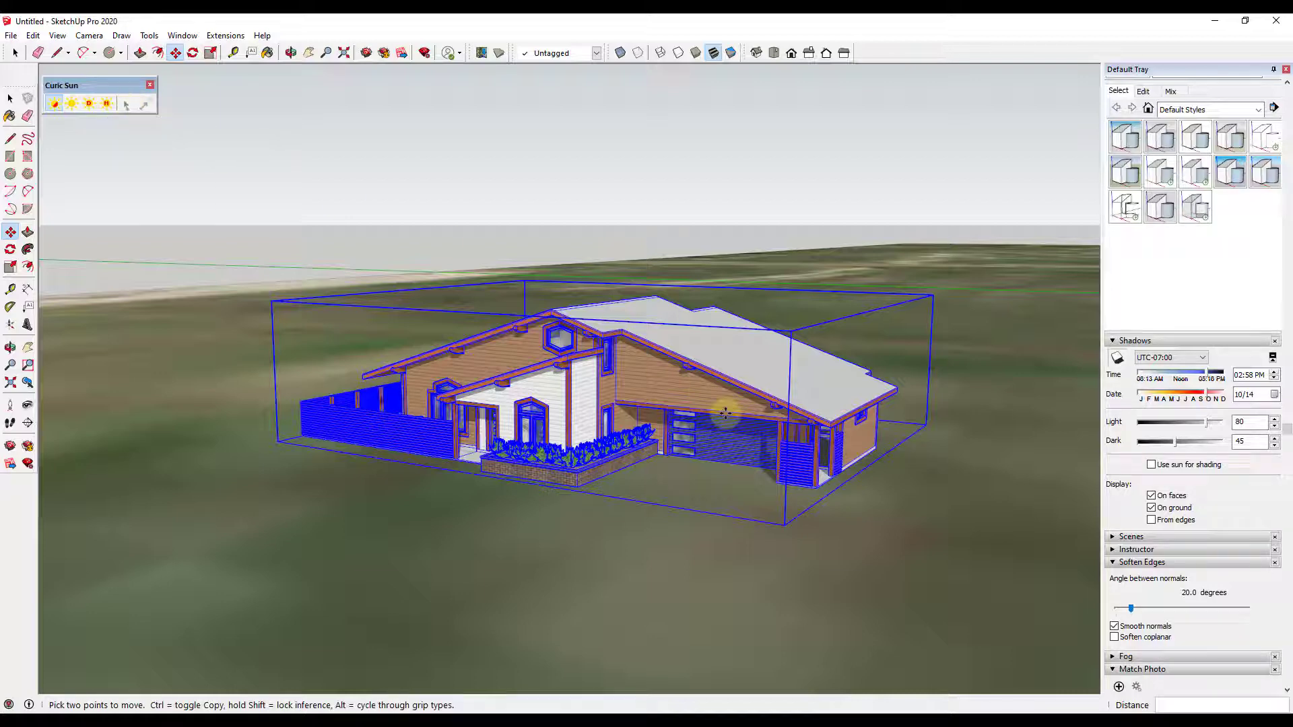
pyautogui.moveTo(637, 438); pyautogui.dragTo(650, 435)
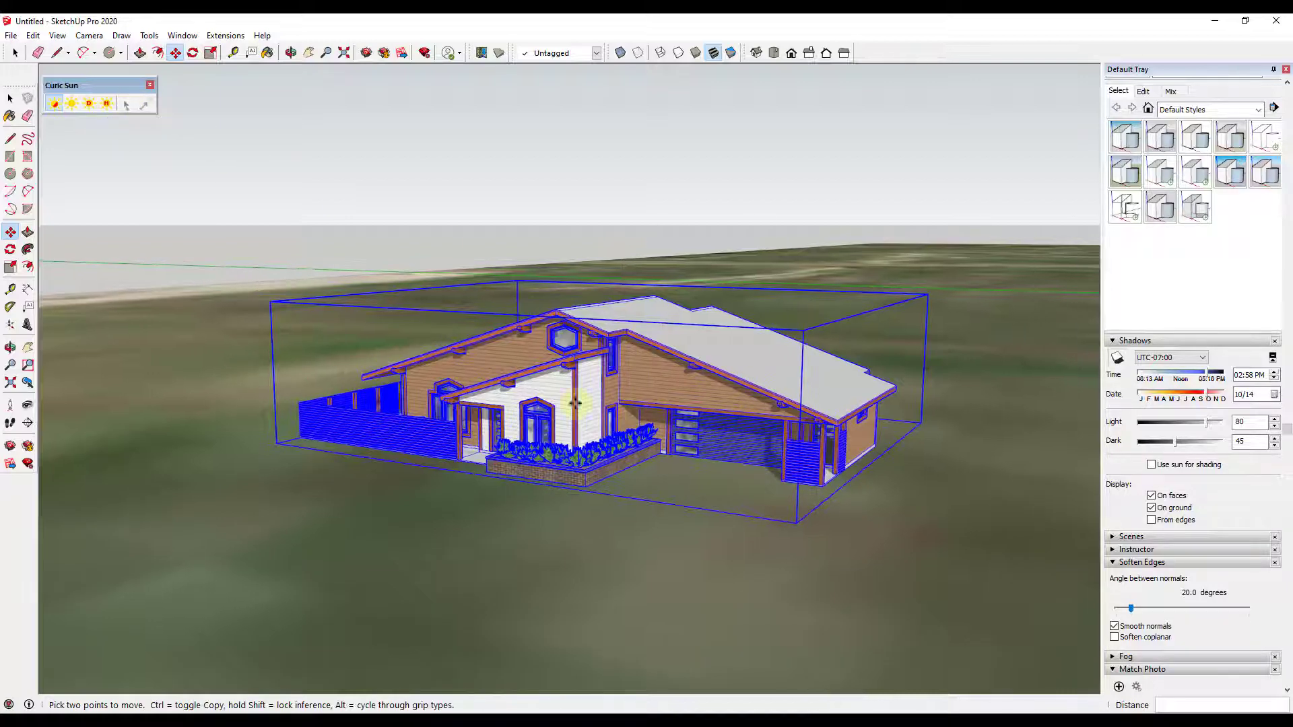
# Toggle Curic Sun's Show/Hide Shadow repeatedly, ending with shadows off
pyautogui.click(56, 105)
pyautogui.click(56, 106)
pyautogui.click(57, 107)
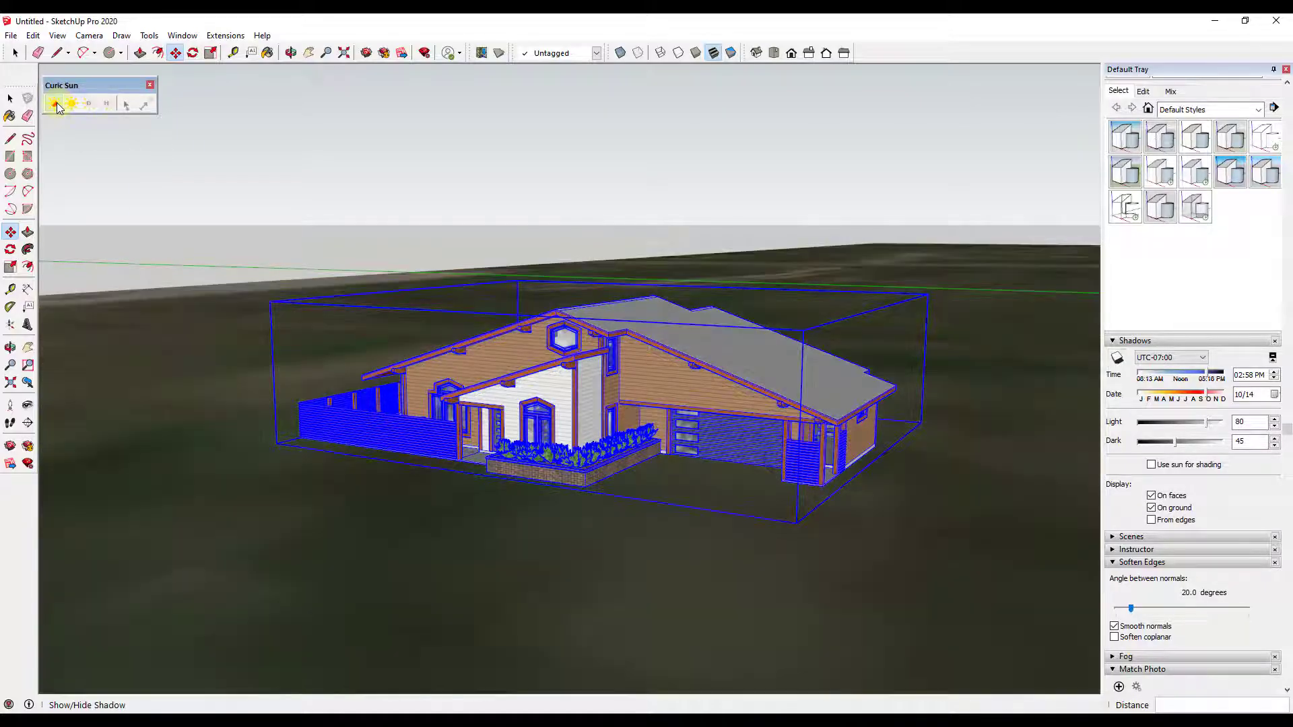
pyautogui.click(57, 106)
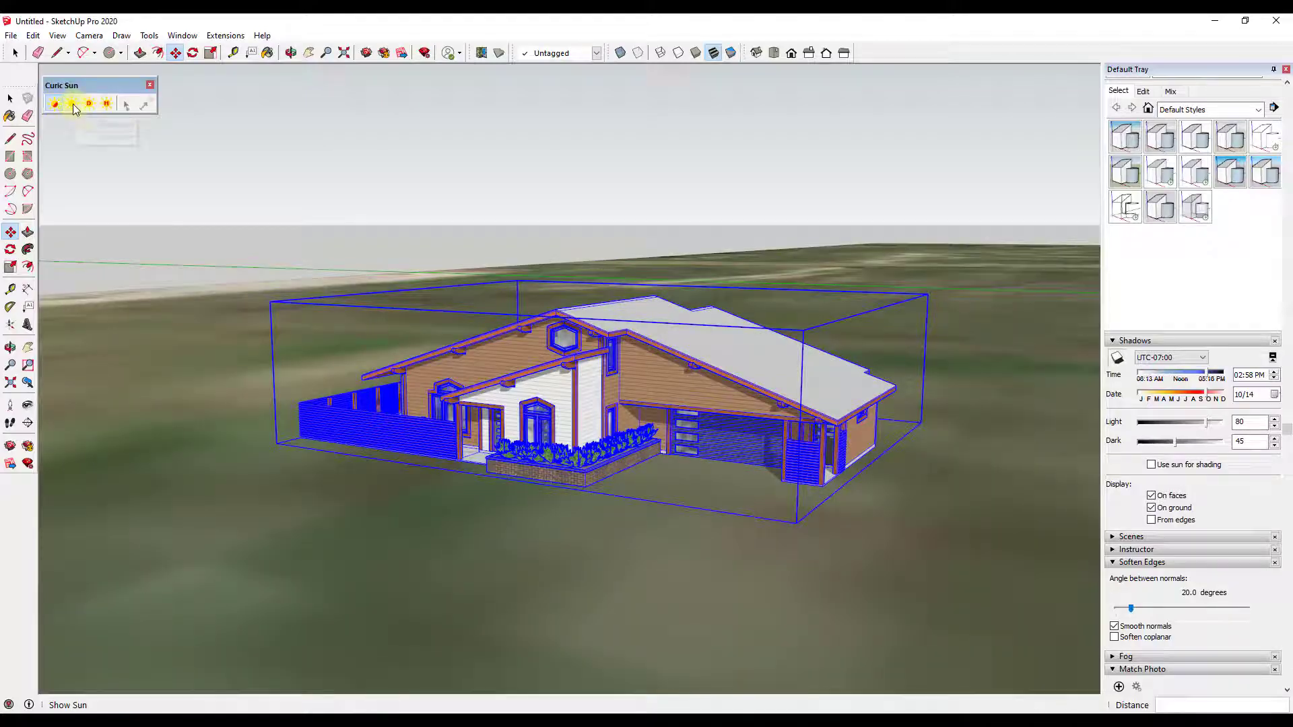
# Show the Curic Sun dome and zoom out to see all of it
pyautogui.click(74, 109)
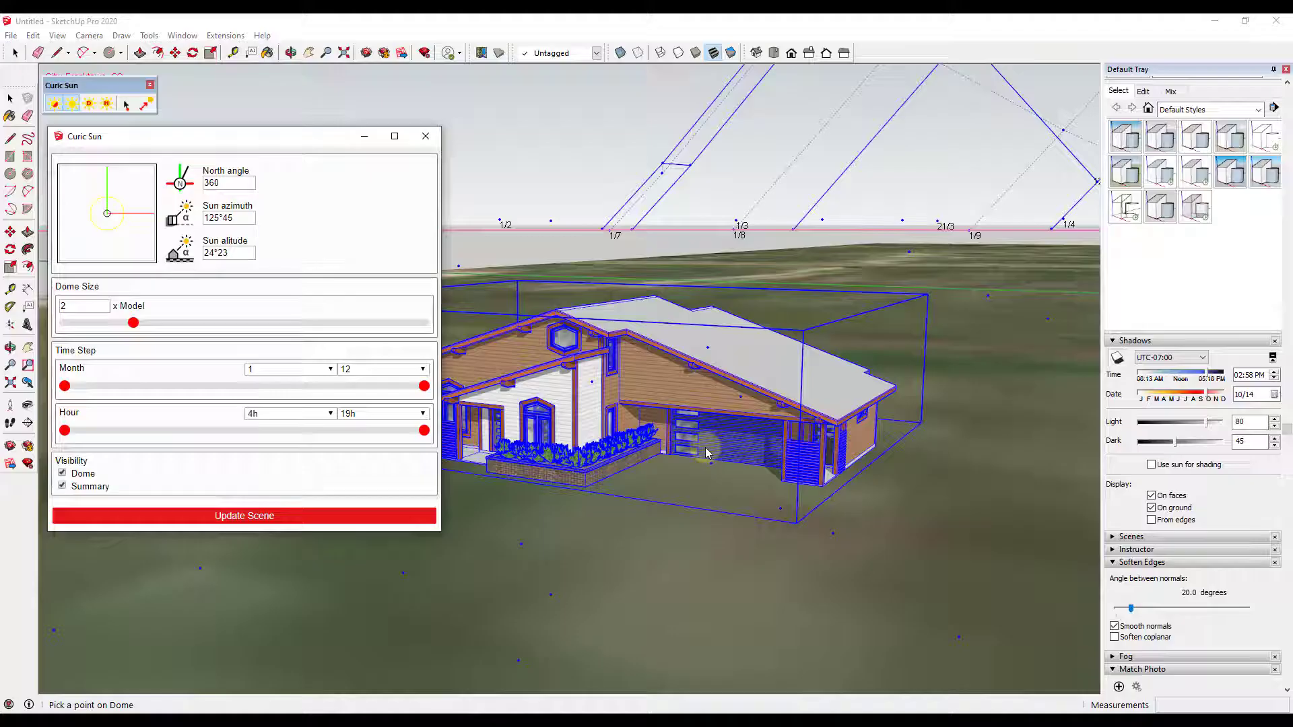
pyautogui.scroll(-6, 748, 458)
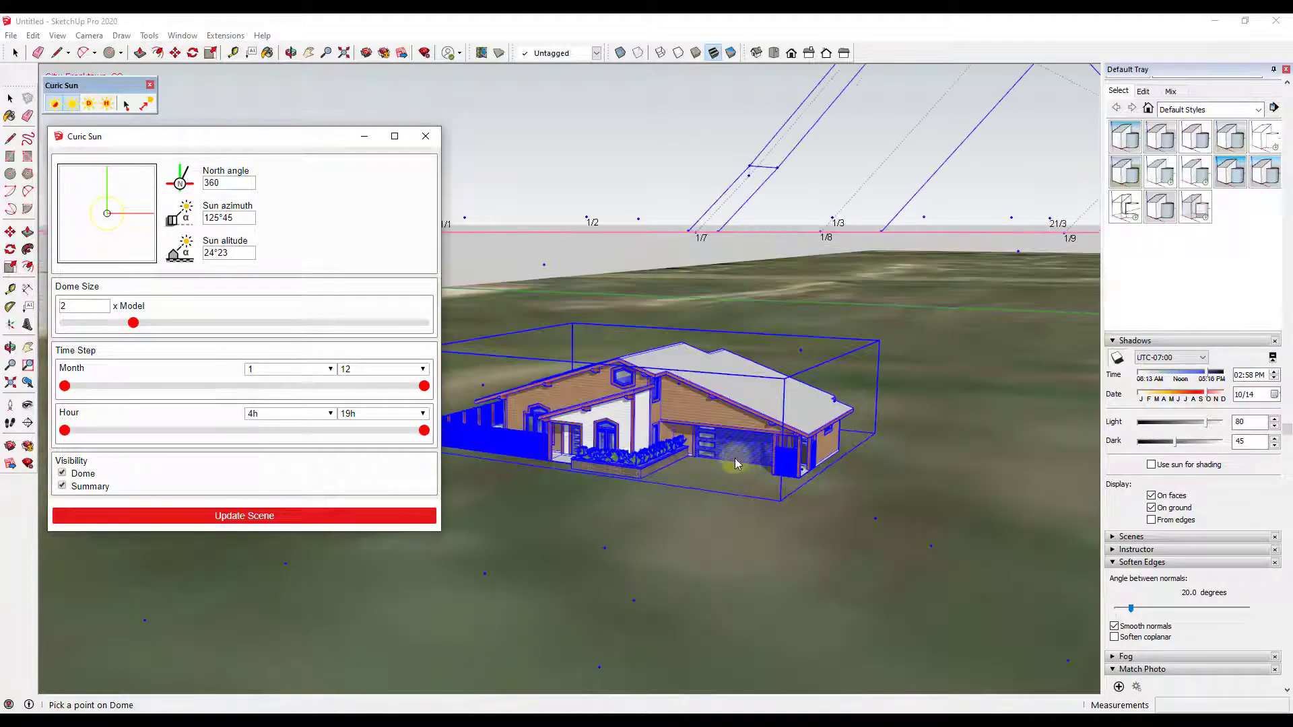
pyautogui.moveTo(707, 450); pyautogui.dragTo(701, 446, button='middle')
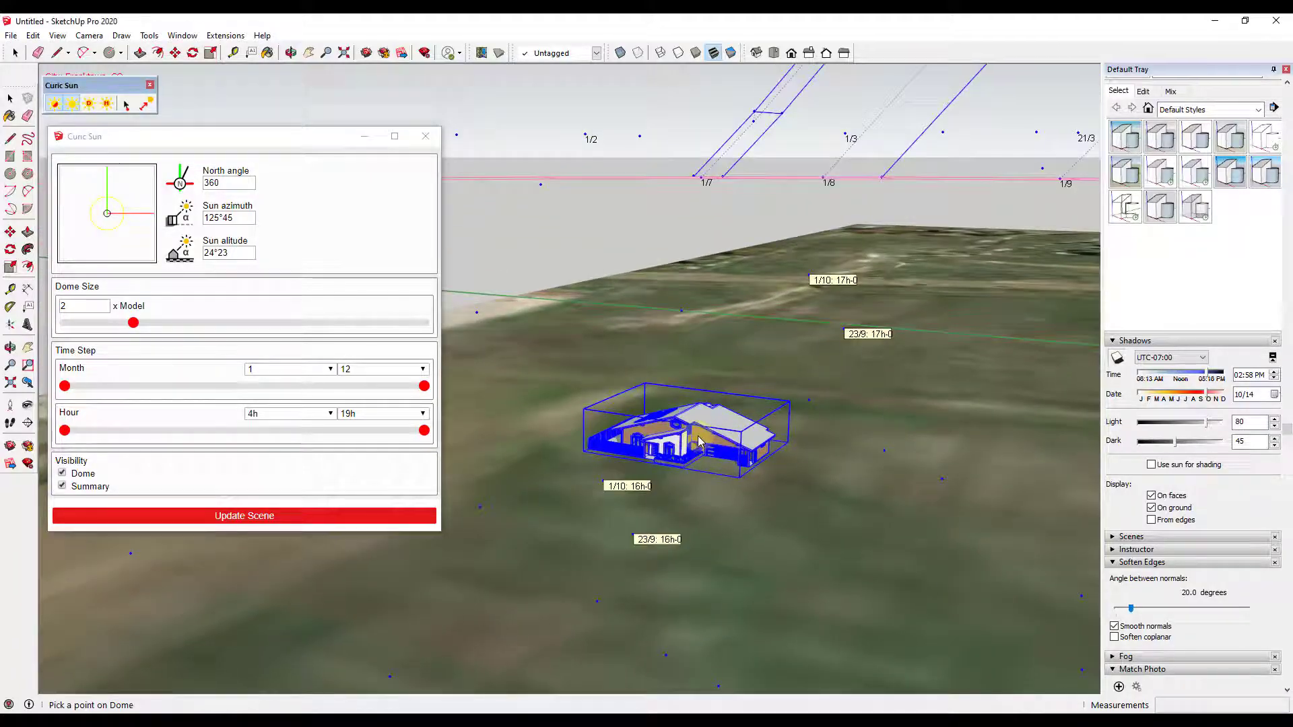
pyautogui.scroll(-5, 701, 404)
pyautogui.scroll(-8, 700, 375)
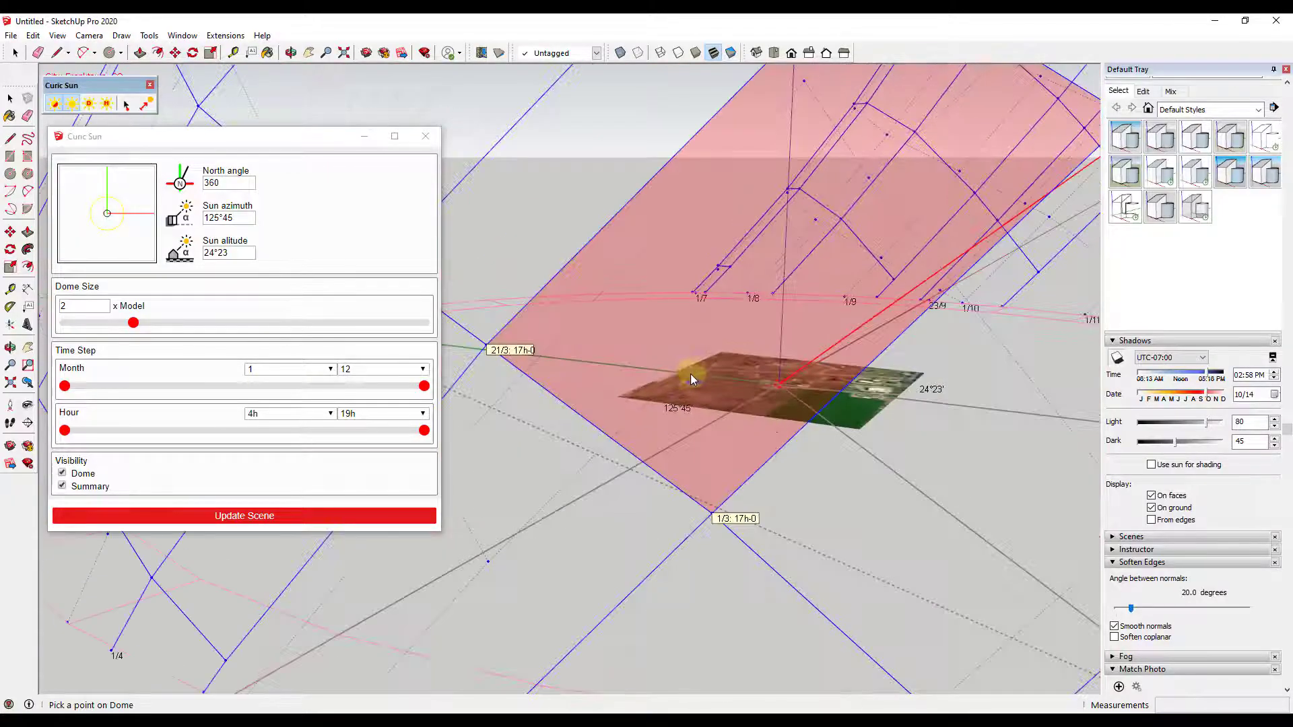
pyautogui.moveTo(691, 379); pyautogui.dragTo(680, 338, button='middle')
pyautogui.scroll(-8, 704, 374)
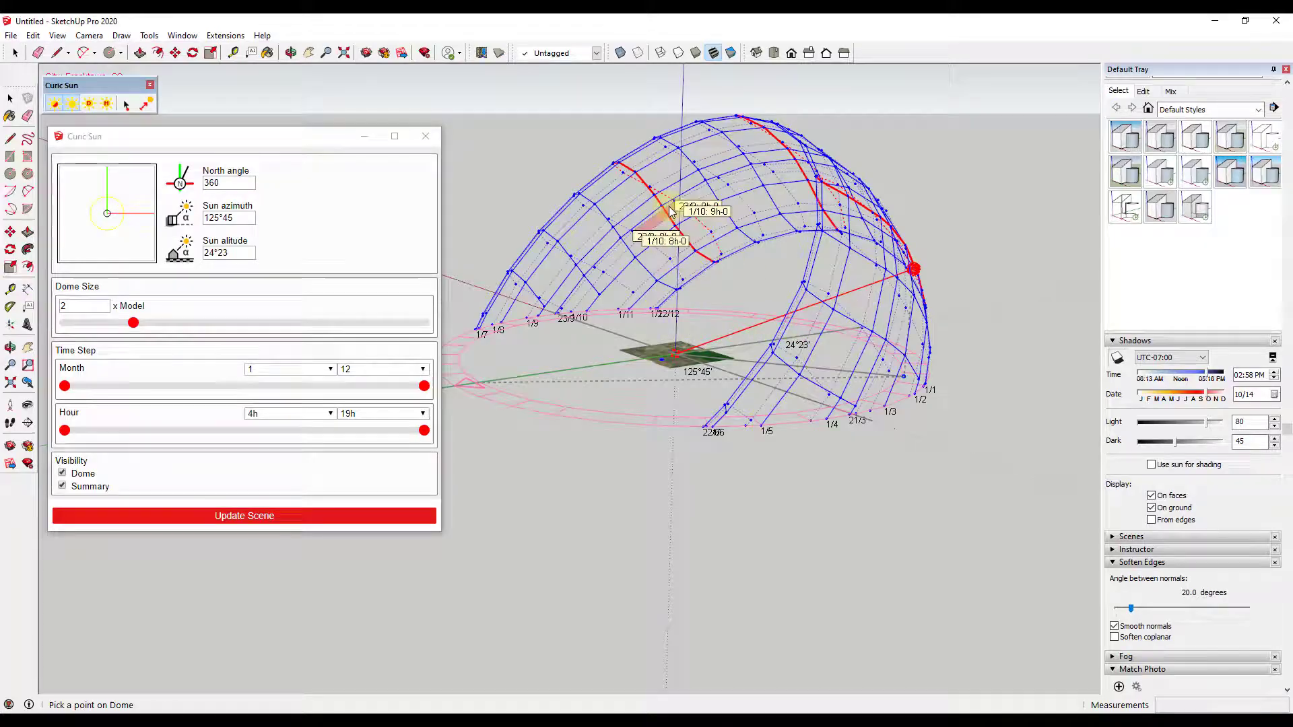
pyautogui.moveTo(835, 260); pyautogui.dragTo(499, 353, button='middle')
pyautogui.scroll(3, 683, 367)
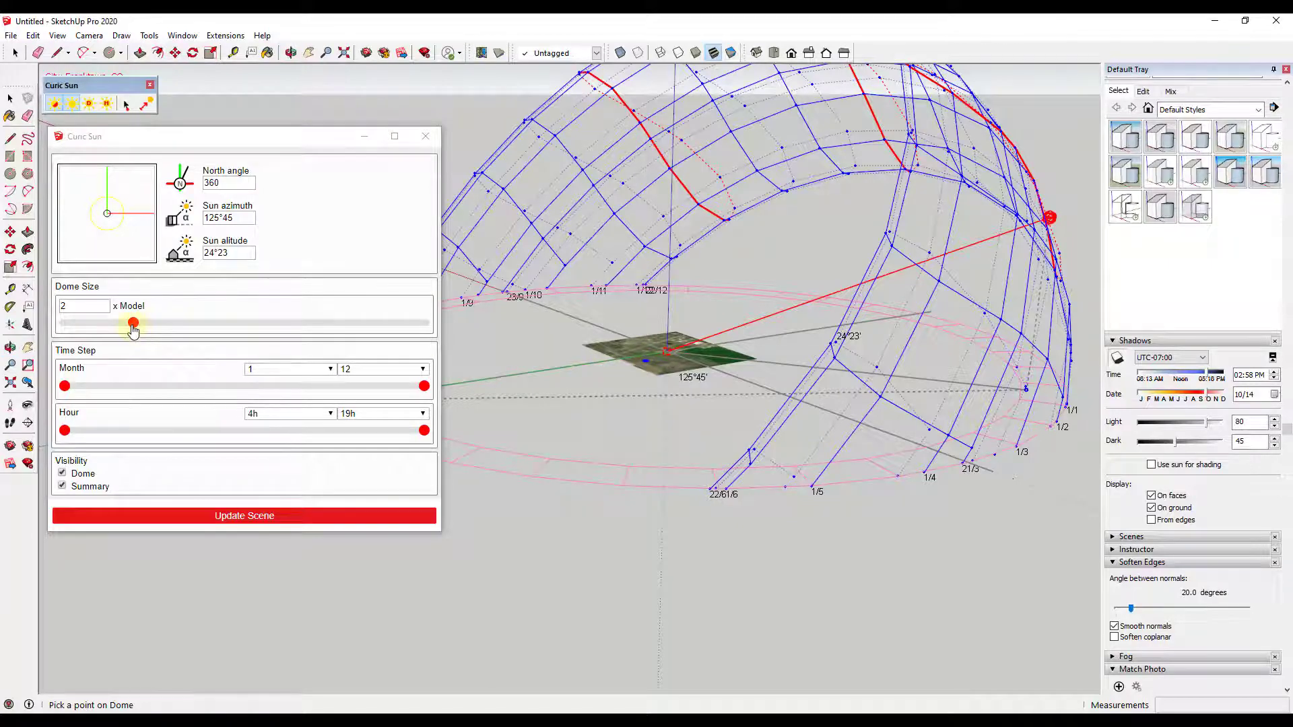
# Drag the Dome Size slider from 2 down to 0.1 x Model
pyautogui.moveTo(133, 329); pyautogui.dragTo(66, 334)
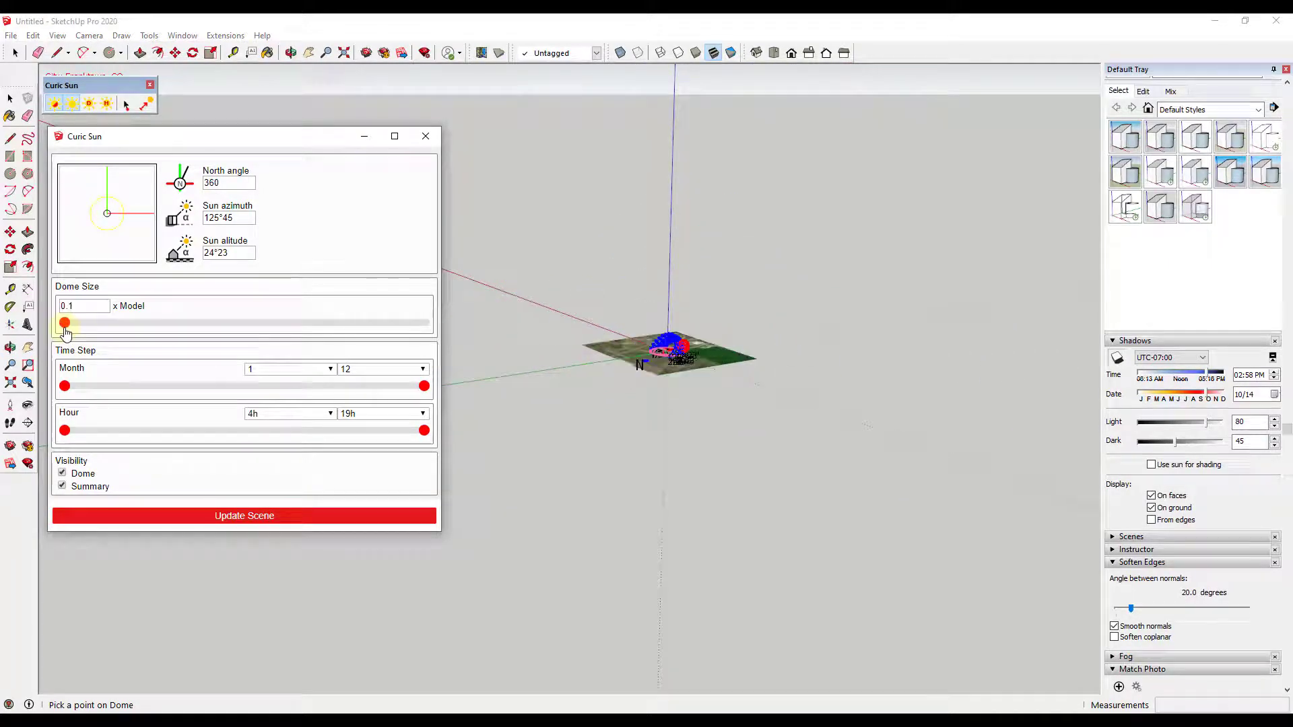
pyautogui.scroll(10, 685, 361)
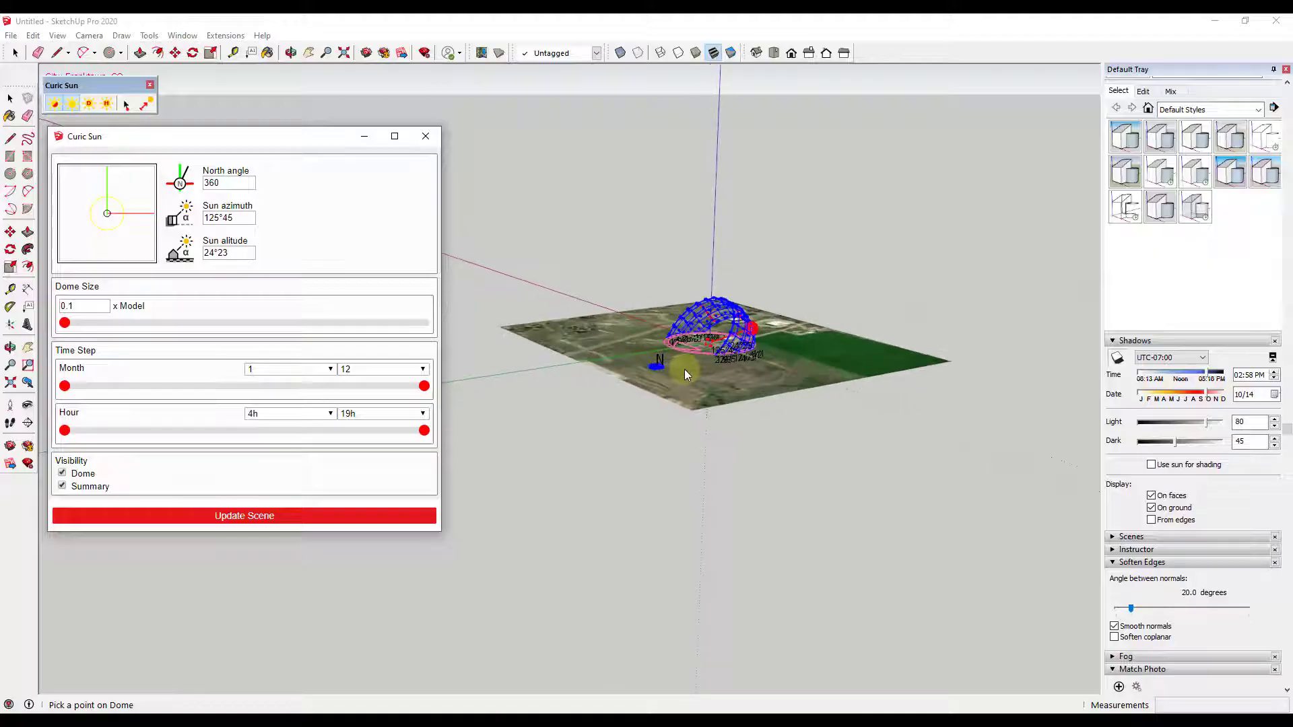
pyautogui.scroll(8, 556, 420)
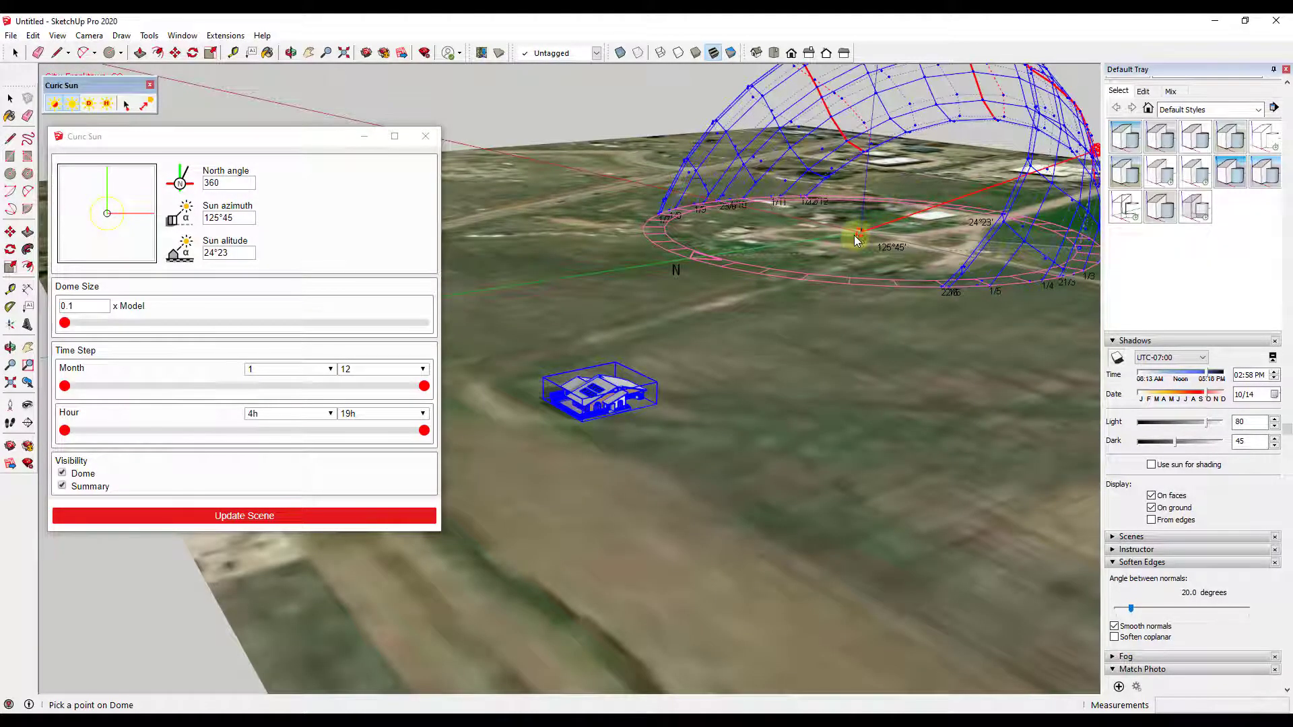
# Centre the Curic Sun dome on the Solar House using Set Center
pyautogui.click(126, 106)
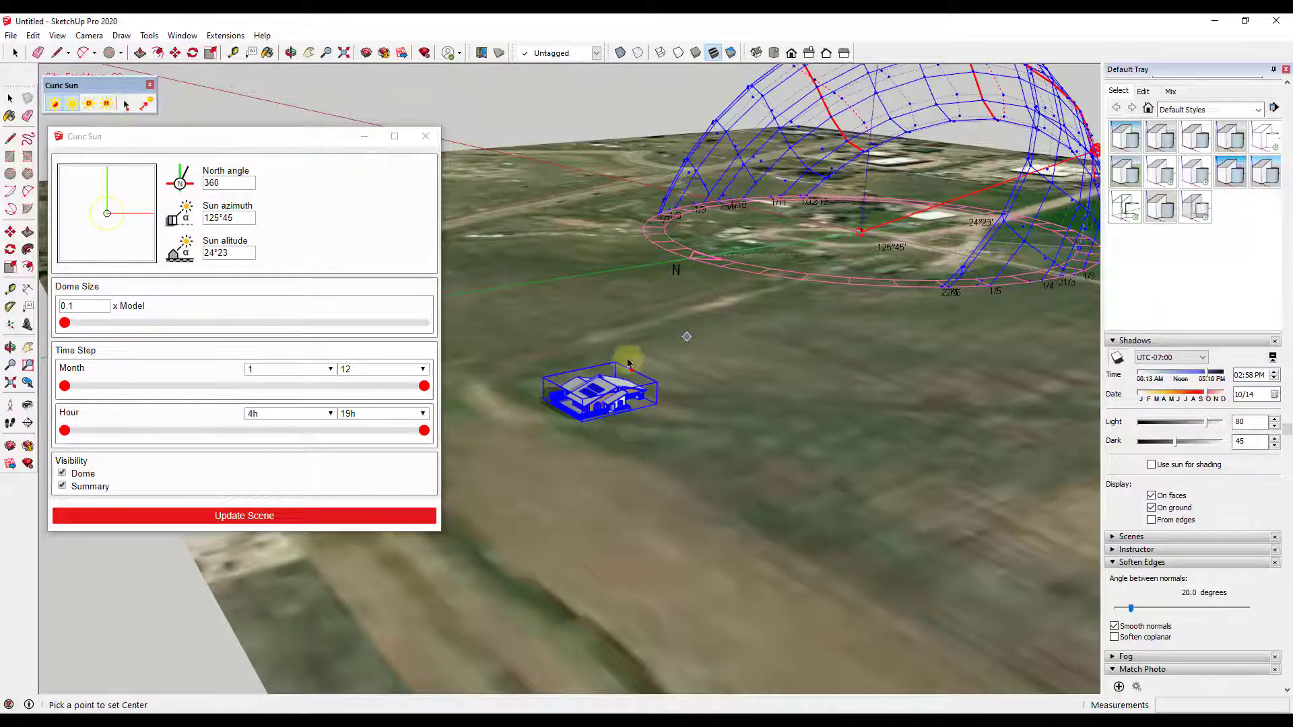
pyautogui.scroll(4, 607, 418)
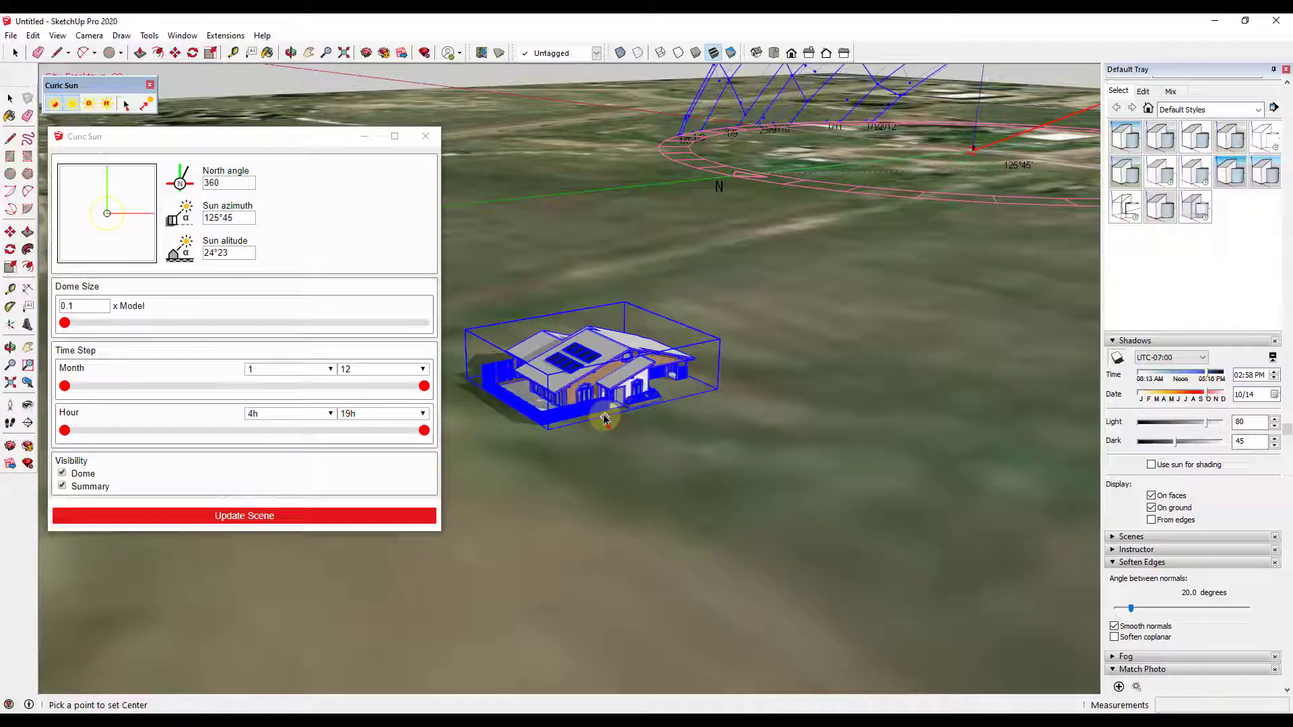
pyautogui.click(606, 414)
pyautogui.scroll(-5, 655, 424)
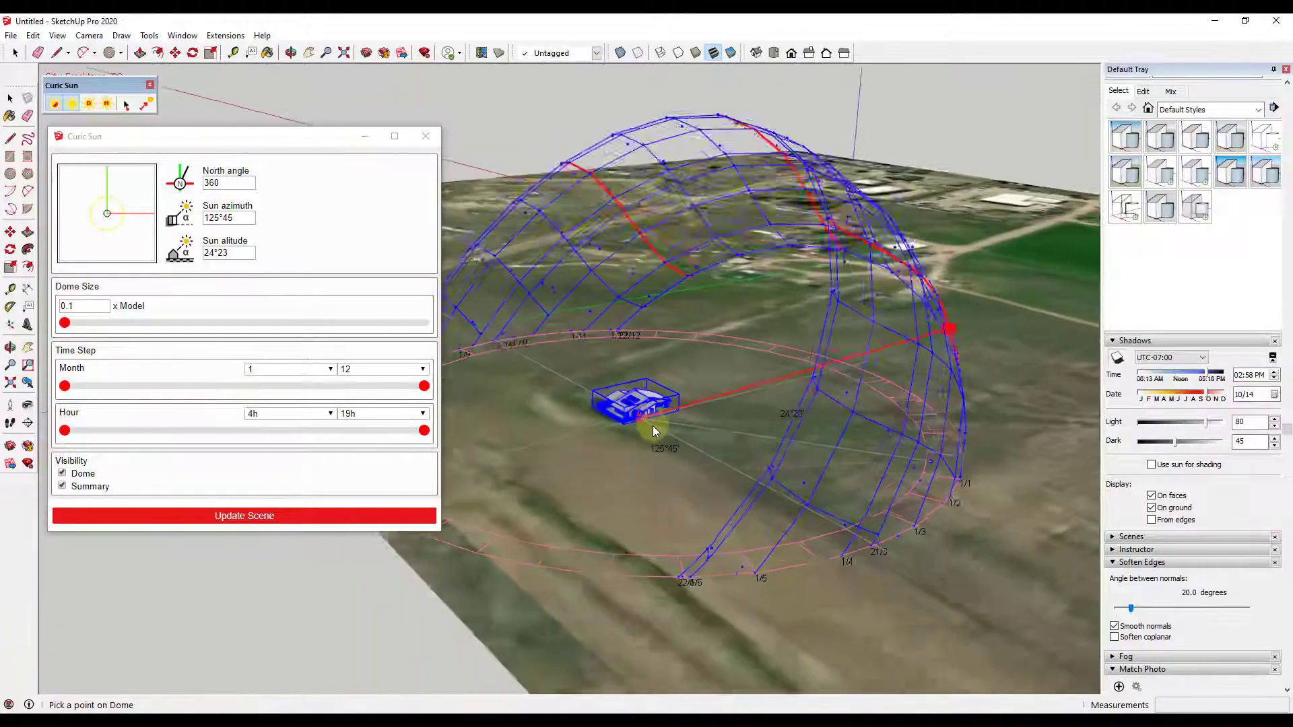
# Orbit around the house inside the dome to inspect the sun azimuth and altitude
pyautogui.moveTo(652, 426); pyautogui.dragTo(801, 395, button='middle')
pyautogui.scroll(3, 801, 394)
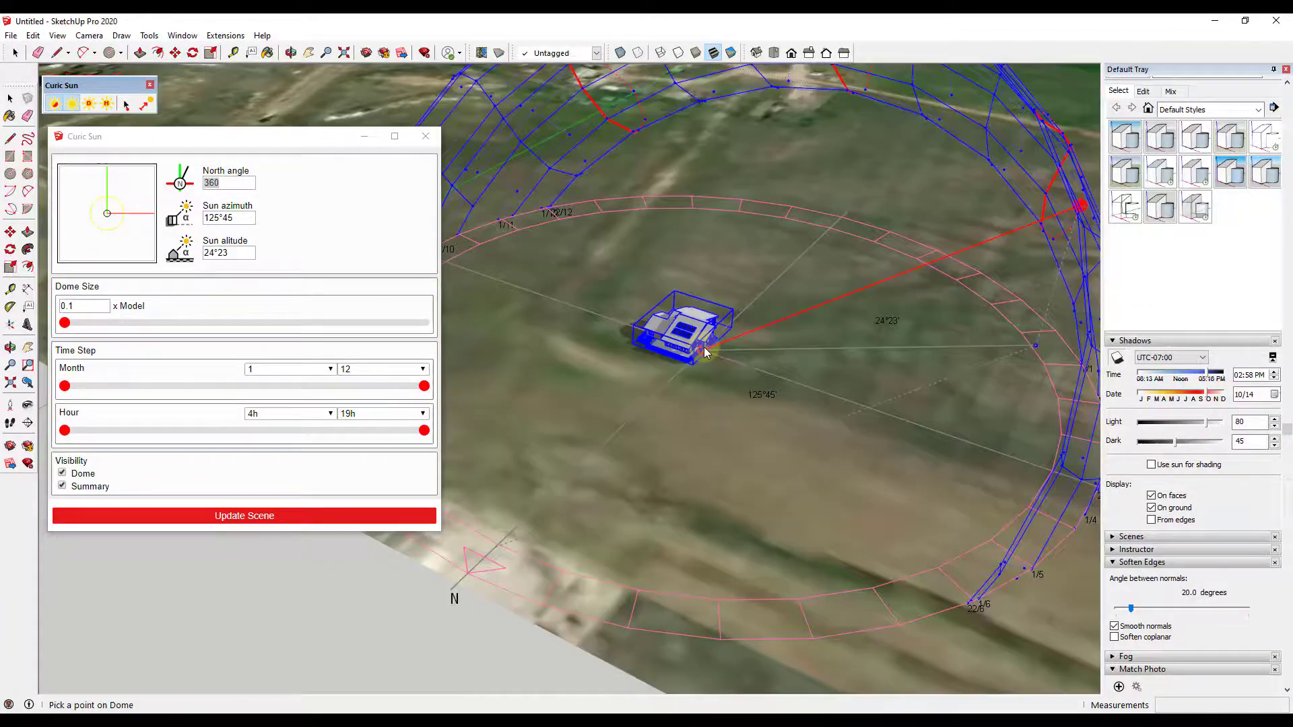
pyautogui.moveTo(718, 358); pyautogui.dragTo(734, 373, button='middle')
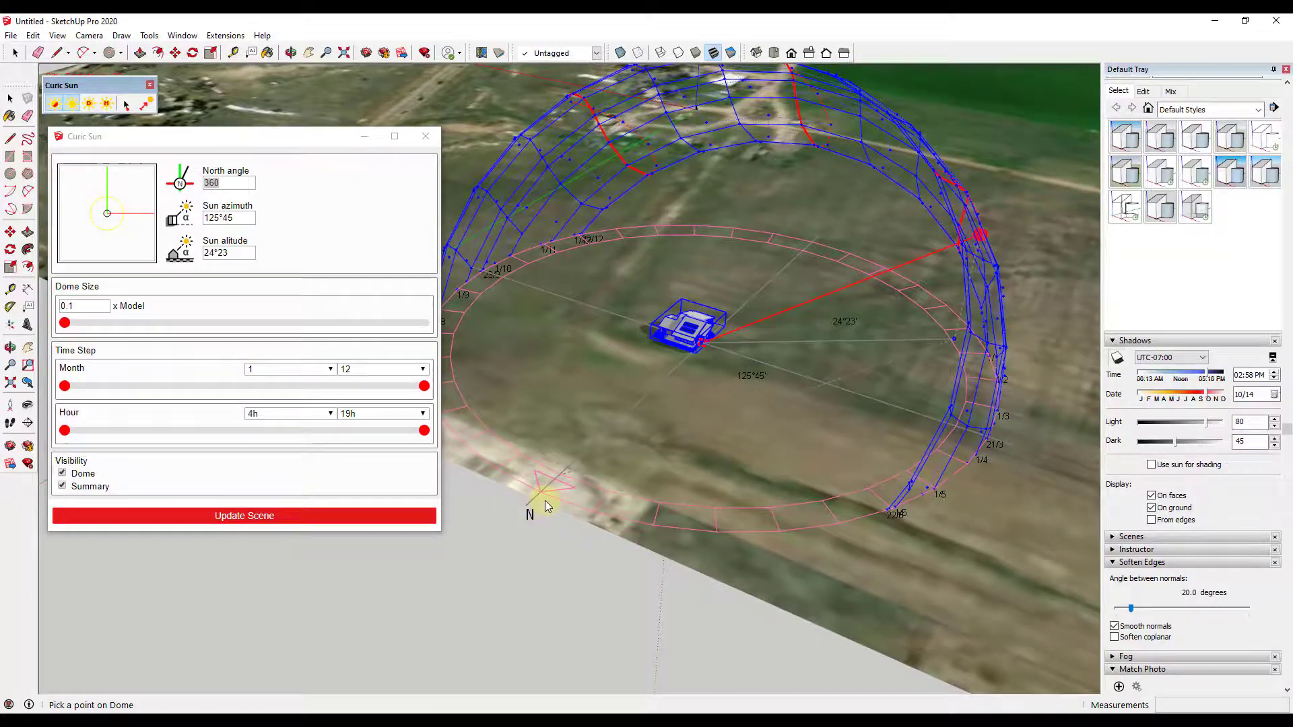
pyautogui.scroll(-5, 539, 499)
pyautogui.moveTo(828, 384); pyautogui.dragTo(468, 430, button='middle')
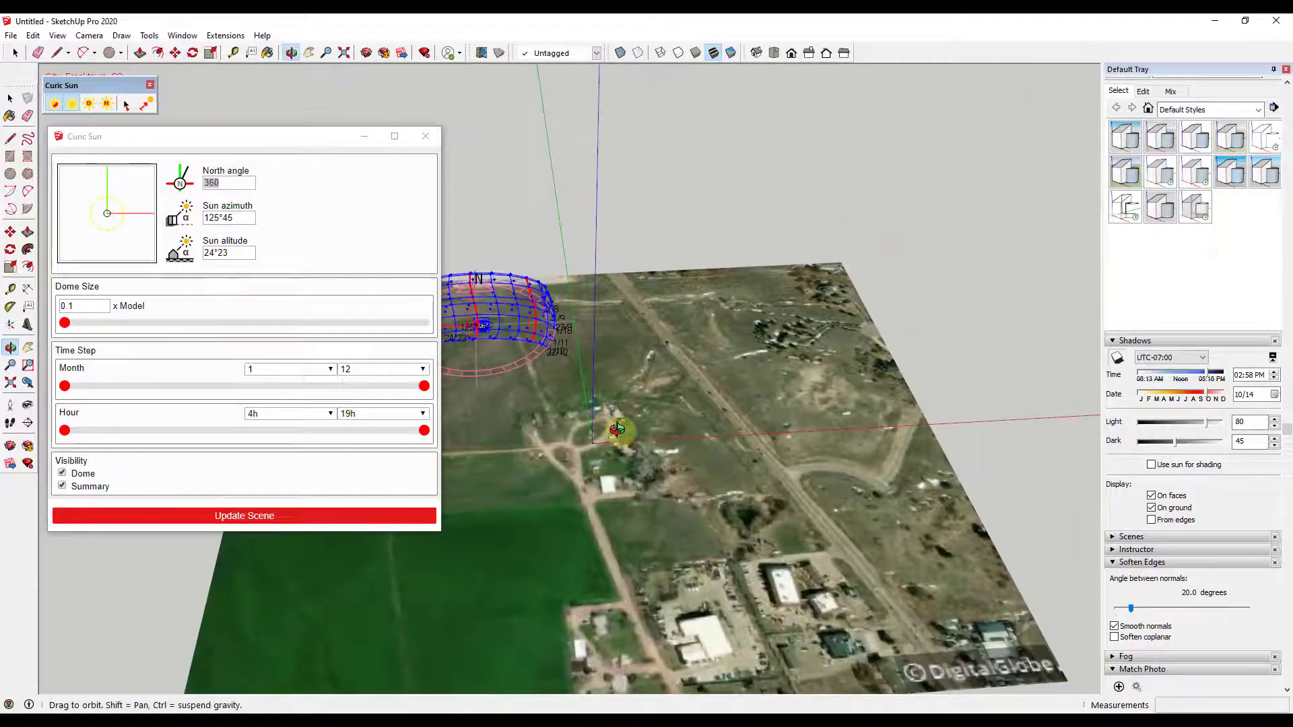
pyautogui.moveTo(620, 435); pyautogui.dragTo(579, 431, button='middle')
pyautogui.scroll(5, 494, 293)
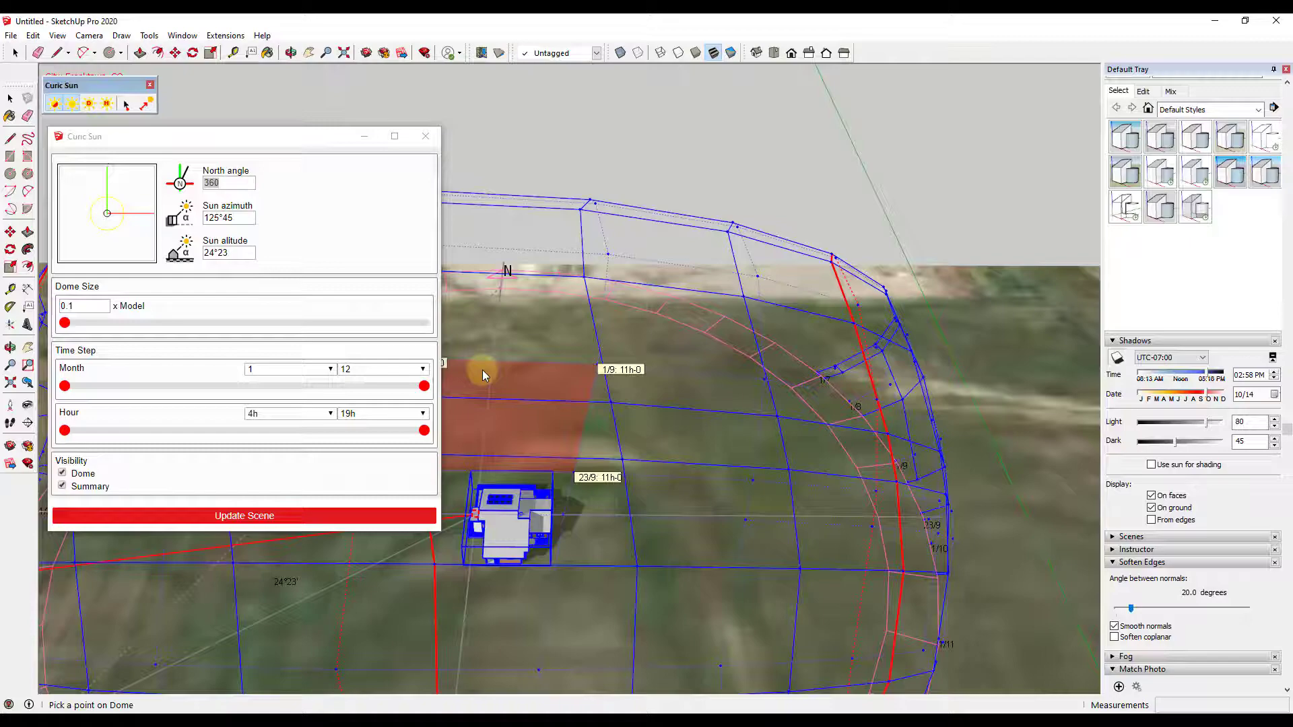
pyautogui.moveTo(482, 370); pyautogui.dragTo(799, 425, button='middle')
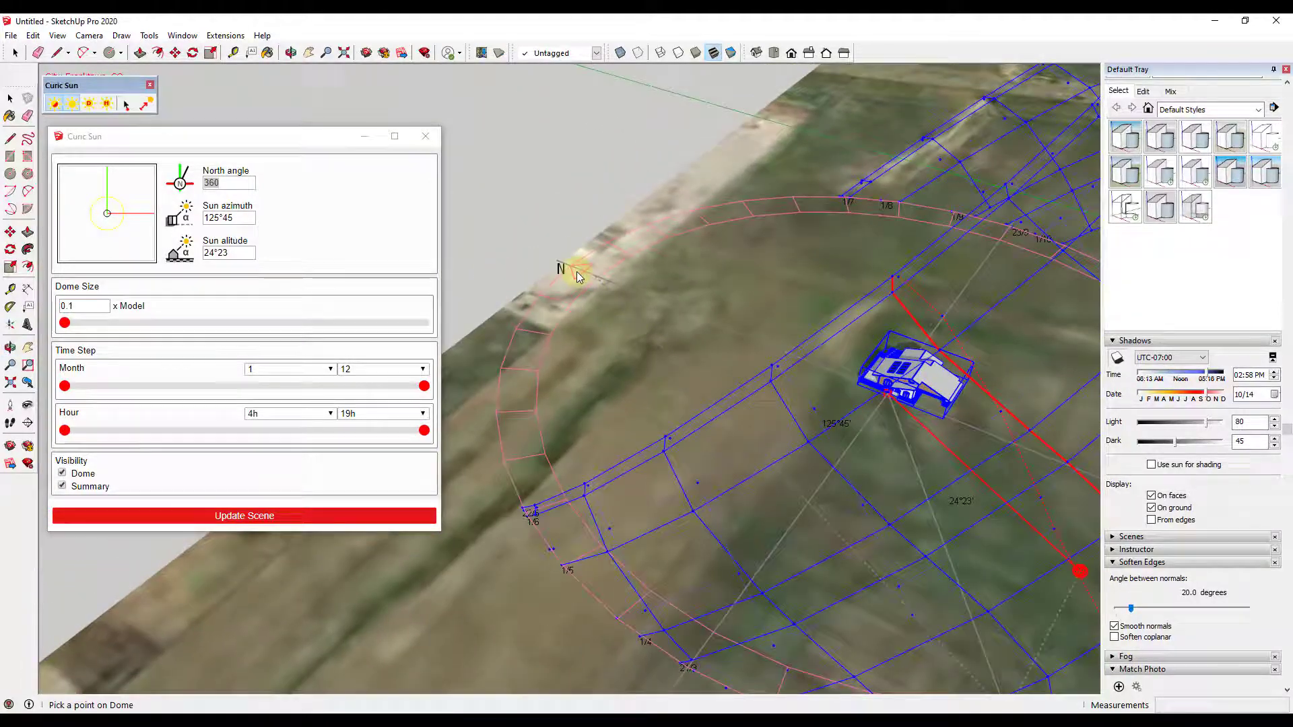
pyautogui.click(250, 185)
pyautogui.click(250, 186)
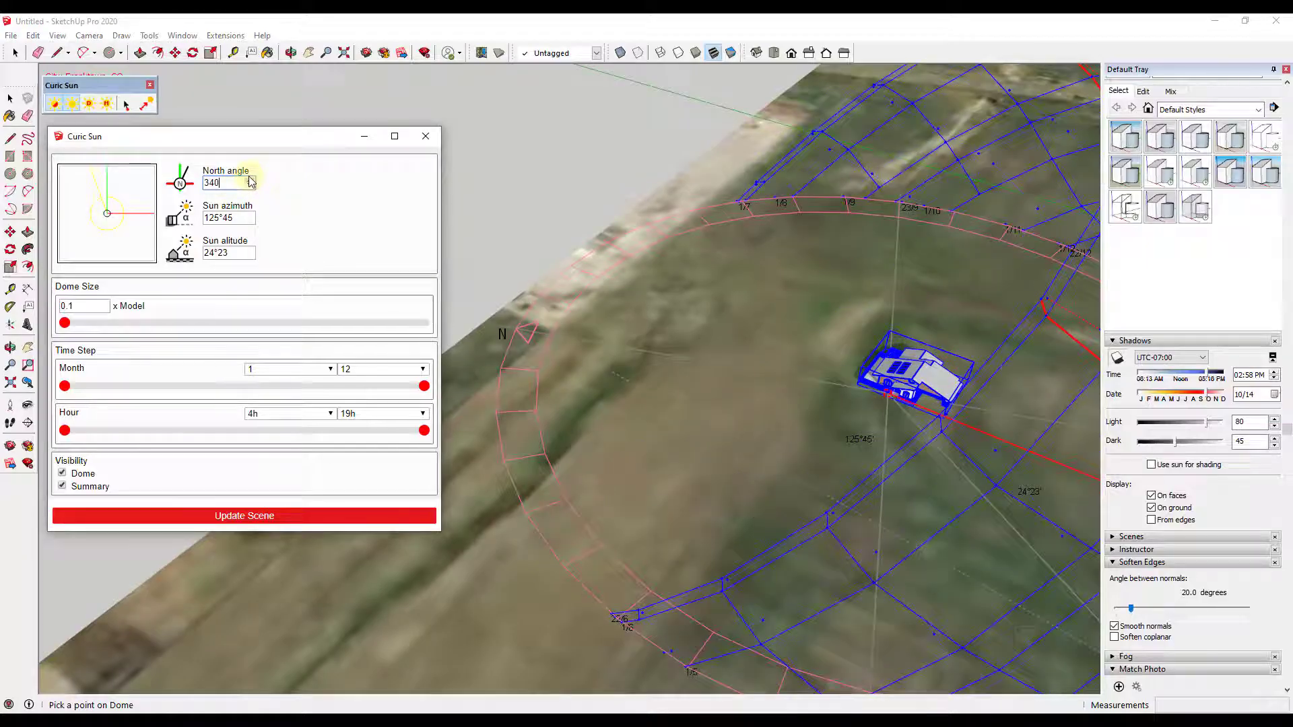
pyautogui.click(251, 181)
pyautogui.click(251, 181)
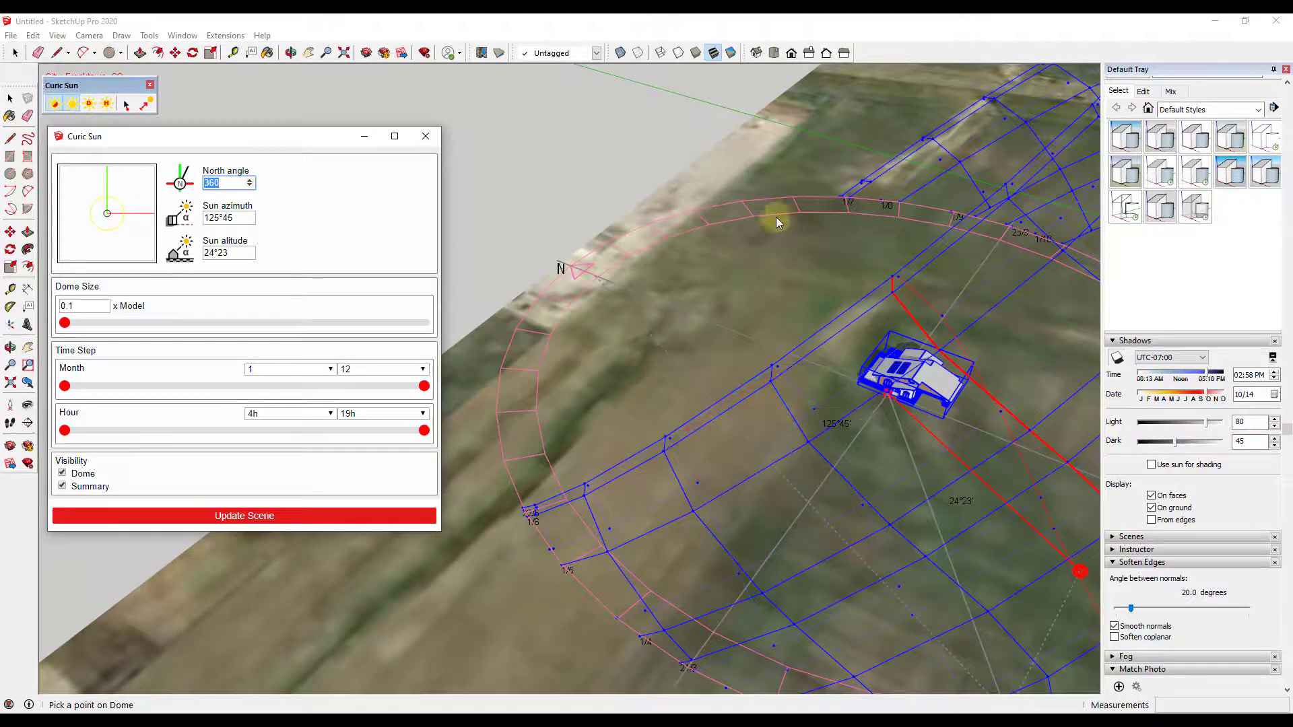
pyautogui.moveTo(577, 350); pyautogui.dragTo(701, 284, button='middle')
pyautogui.click(64, 323)
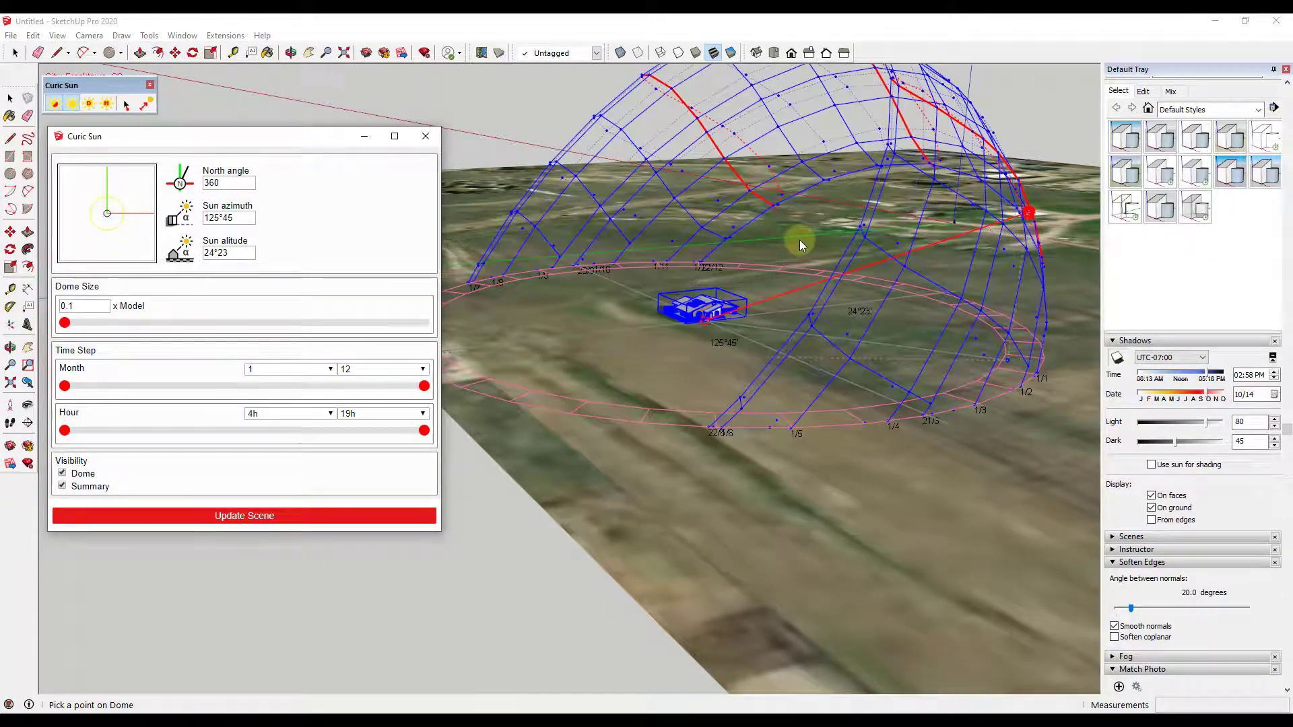
pyautogui.scroll(2, 798, 246)
pyautogui.scroll(-3, 734, 384)
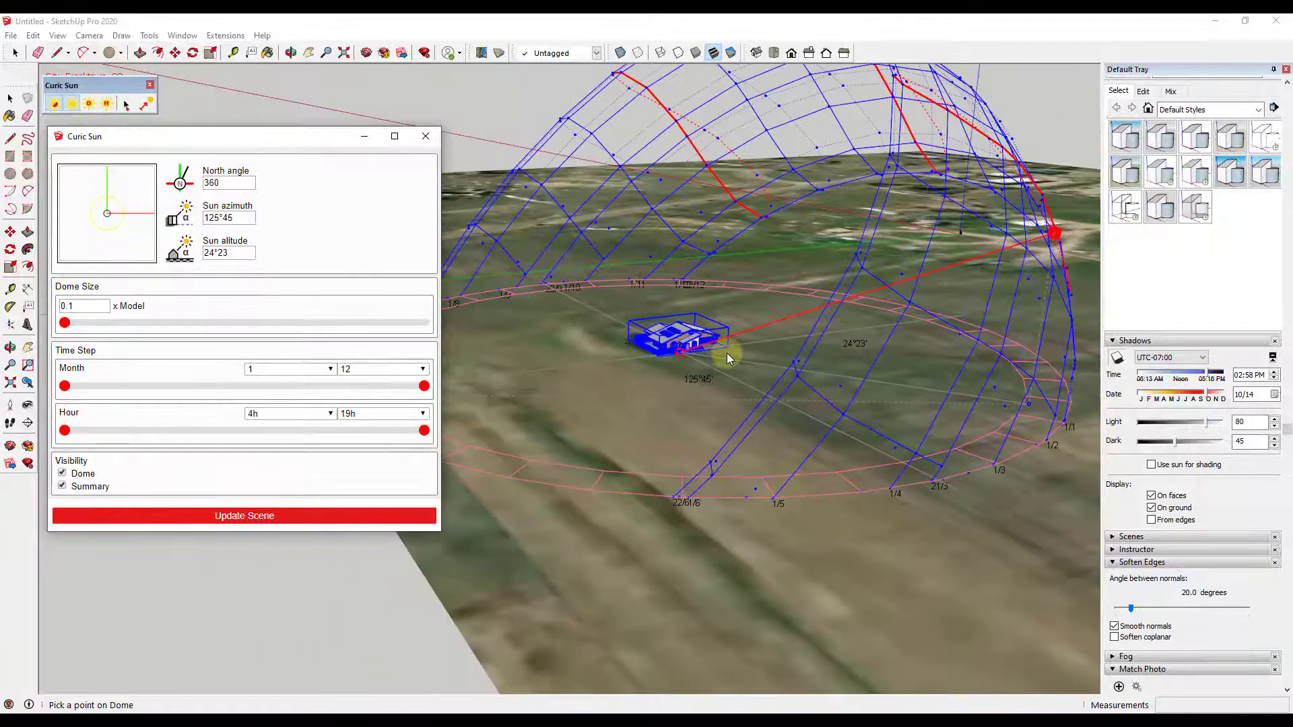
pyautogui.moveTo(721, 355); pyautogui.dragTo(936, 226, button='middle')
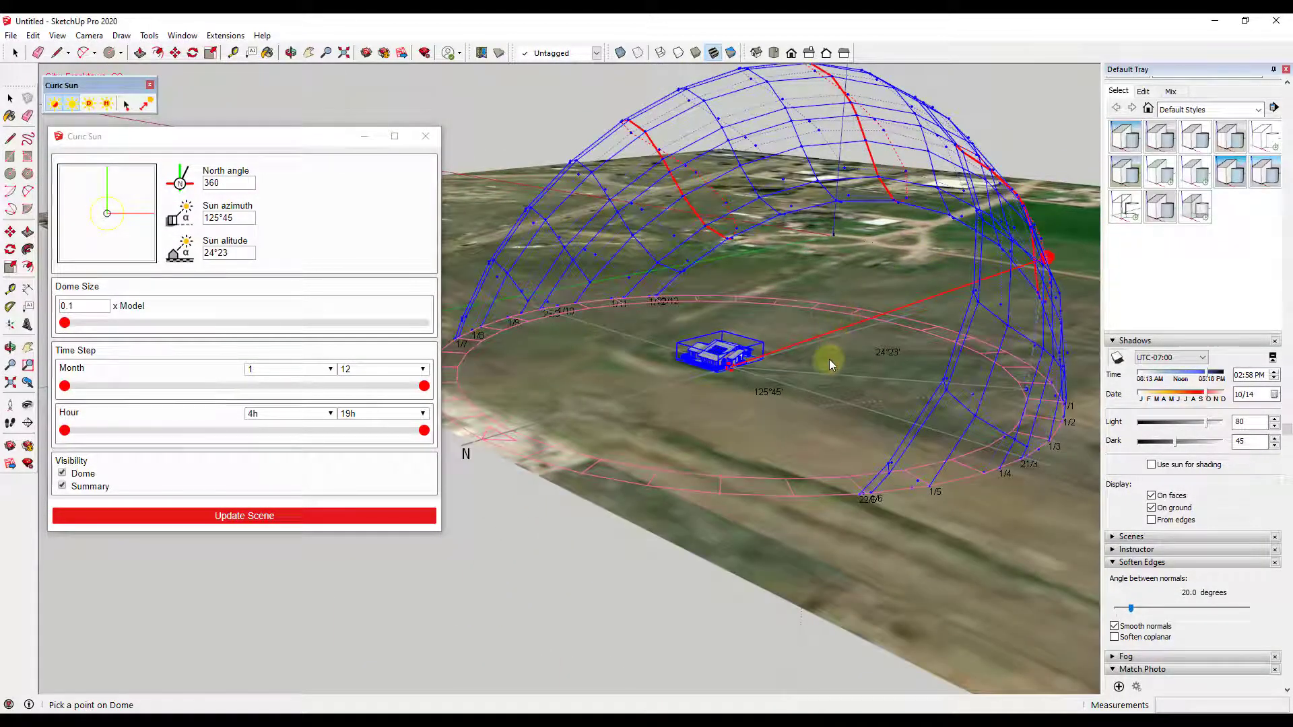
pyautogui.scroll(3, 784, 369)
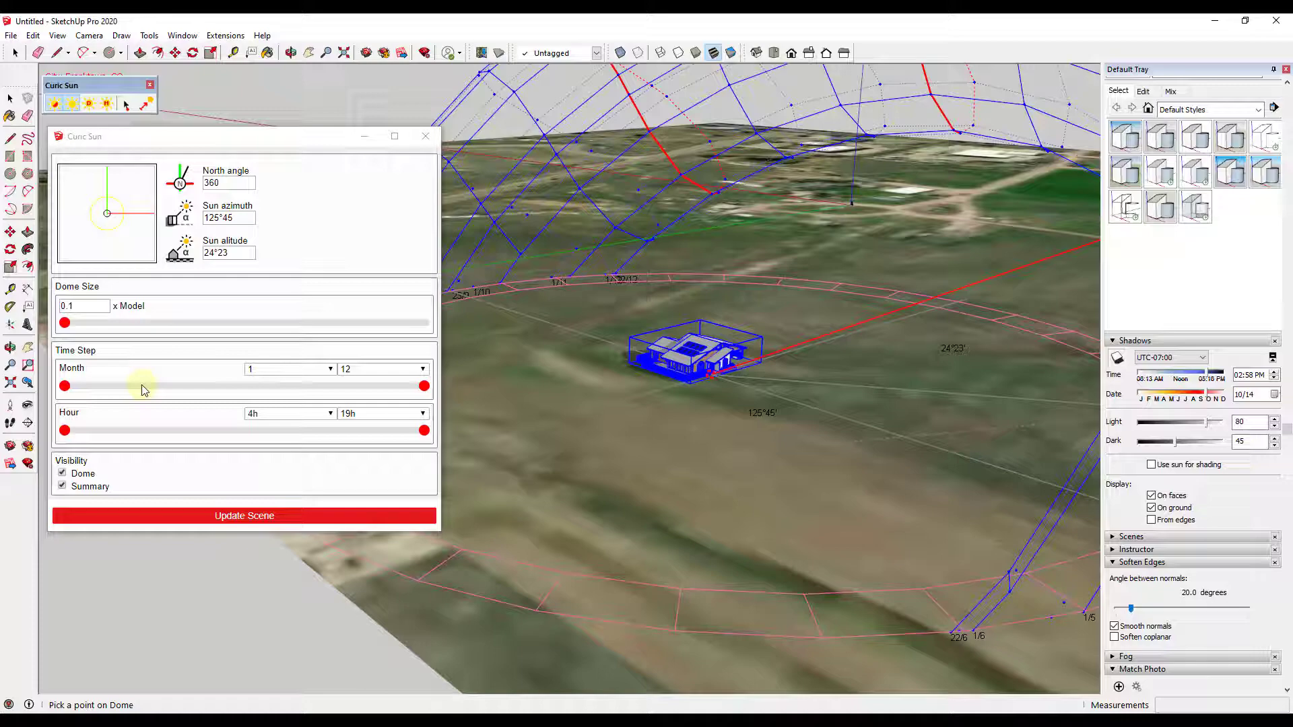
pyautogui.scroll(-3, 661, 404)
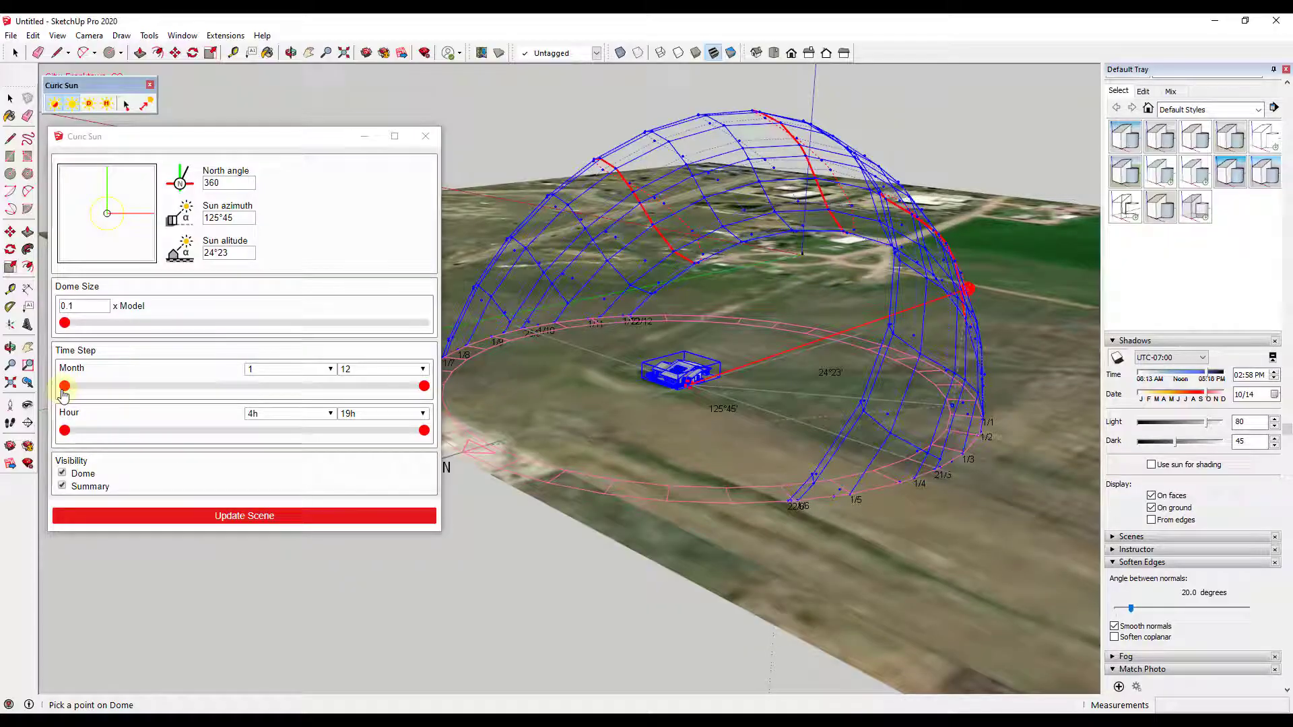
# Narrow the Curic Sun dome to months 4–6 and hours 4h–19h, then orbit to view it
pyautogui.moveTo(64, 389); pyautogui.dragTo(170, 392)
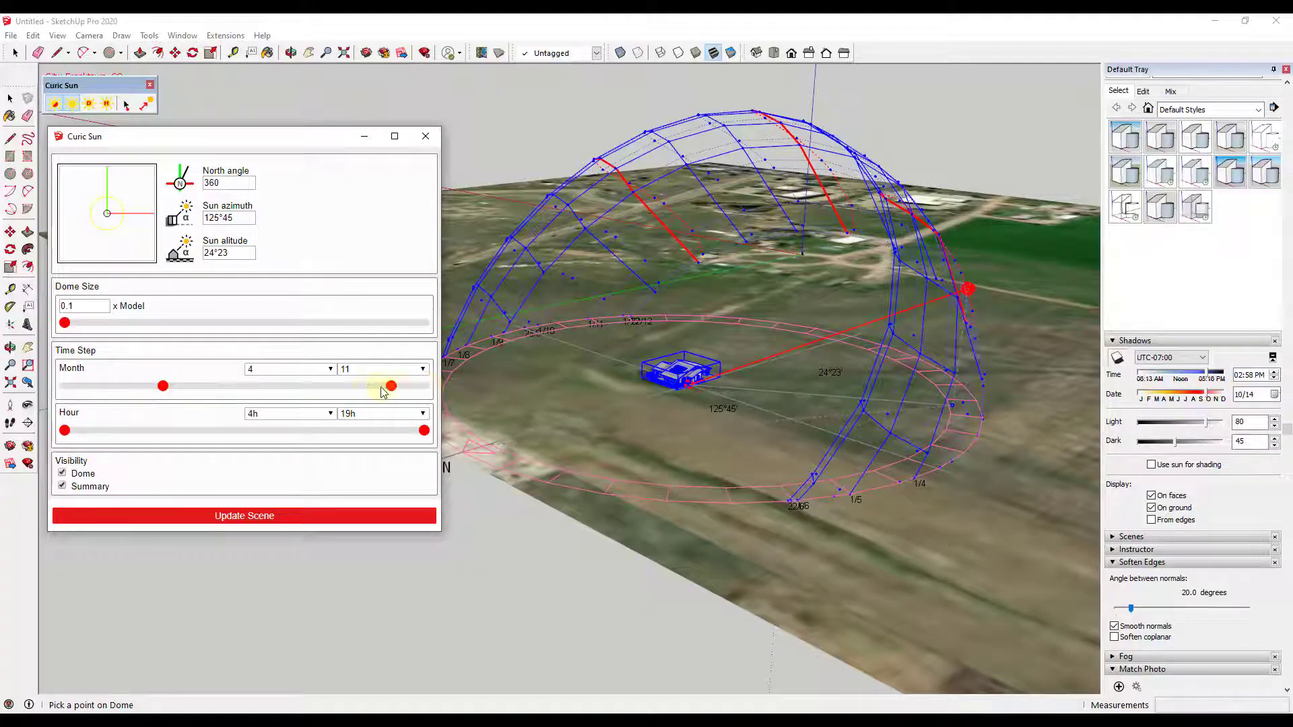
pyautogui.moveTo(383, 392)
pyautogui.mouseDown()
pyautogui.moveTo(290, 393)
pyautogui.moveTo(375, 391)
pyautogui.mouseUp()
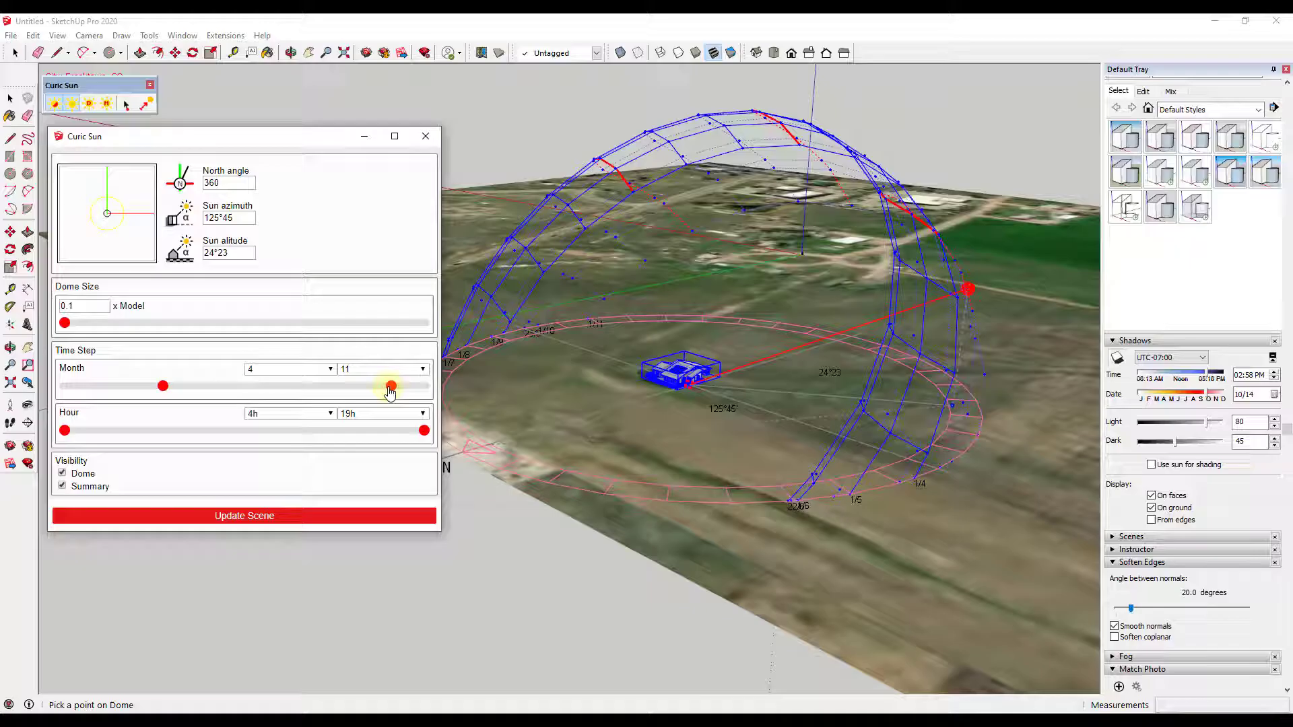
pyautogui.moveTo(411, 396); pyautogui.dragTo(291, 396)
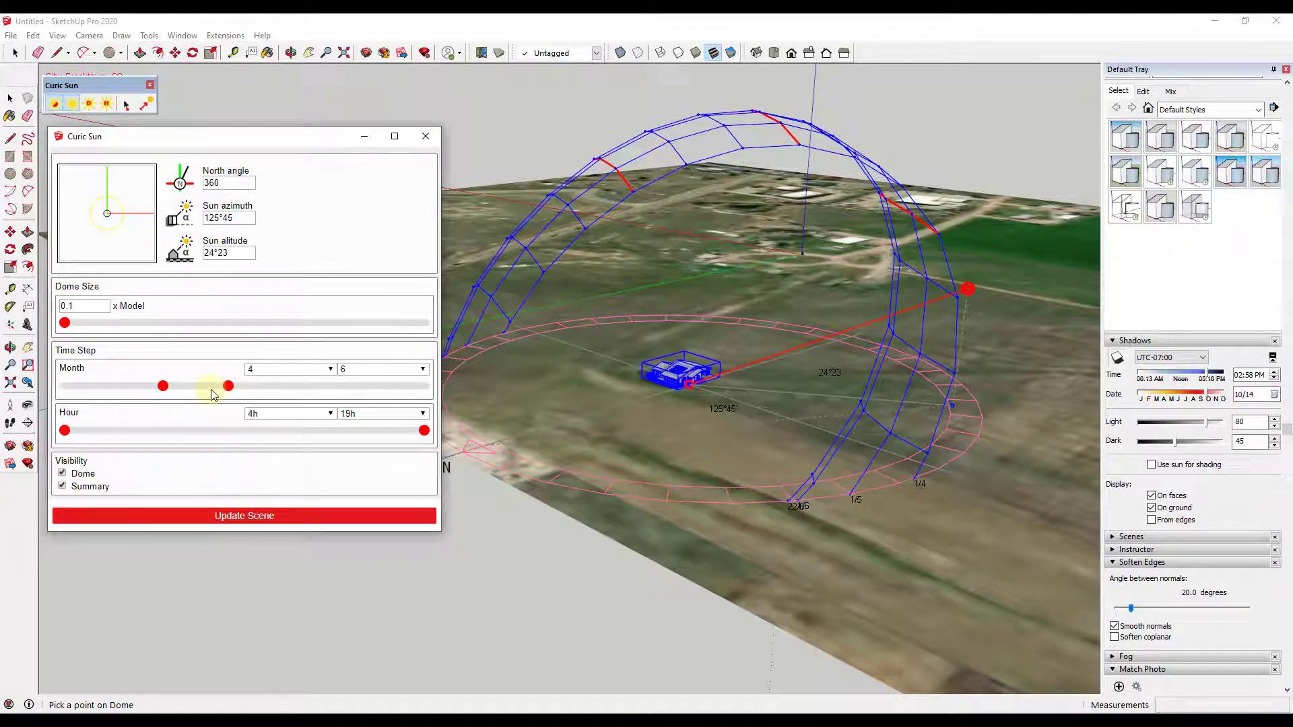
pyautogui.moveTo(213, 396); pyautogui.dragTo(207, 395)
pyautogui.moveTo(771, 435); pyautogui.dragTo(611, 482, button='middle')
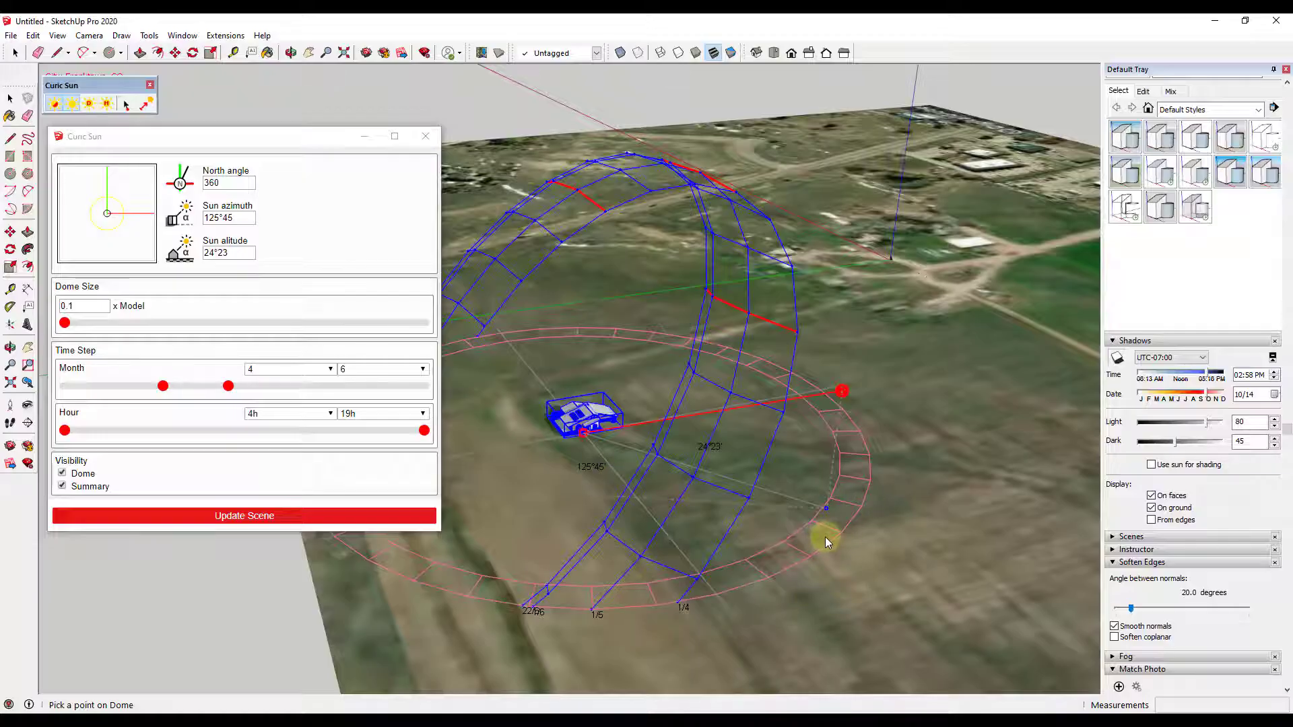
pyautogui.moveTo(868, 420); pyautogui.dragTo(939, 361, button='middle')
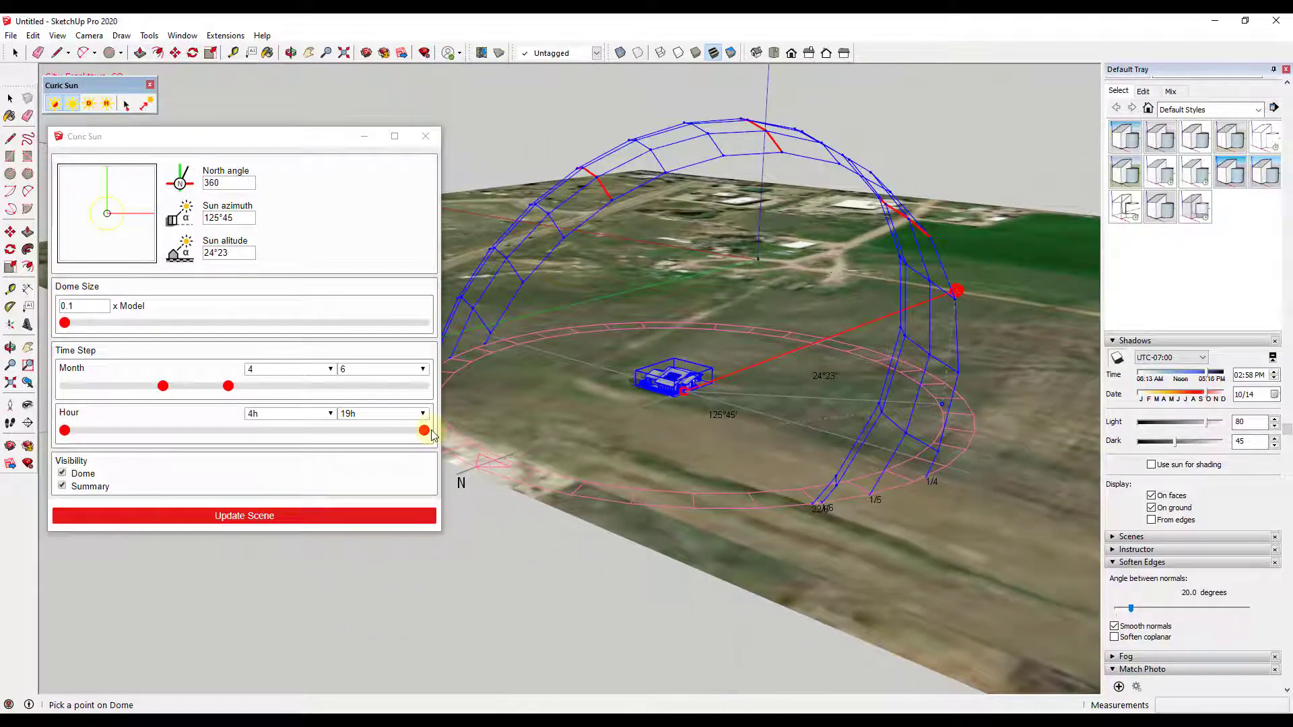
# Narrow the dome's hour range to 12h–14h and orbit to inspect it from several angles
pyautogui.moveTo(424, 436); pyautogui.dragTo(351, 442)
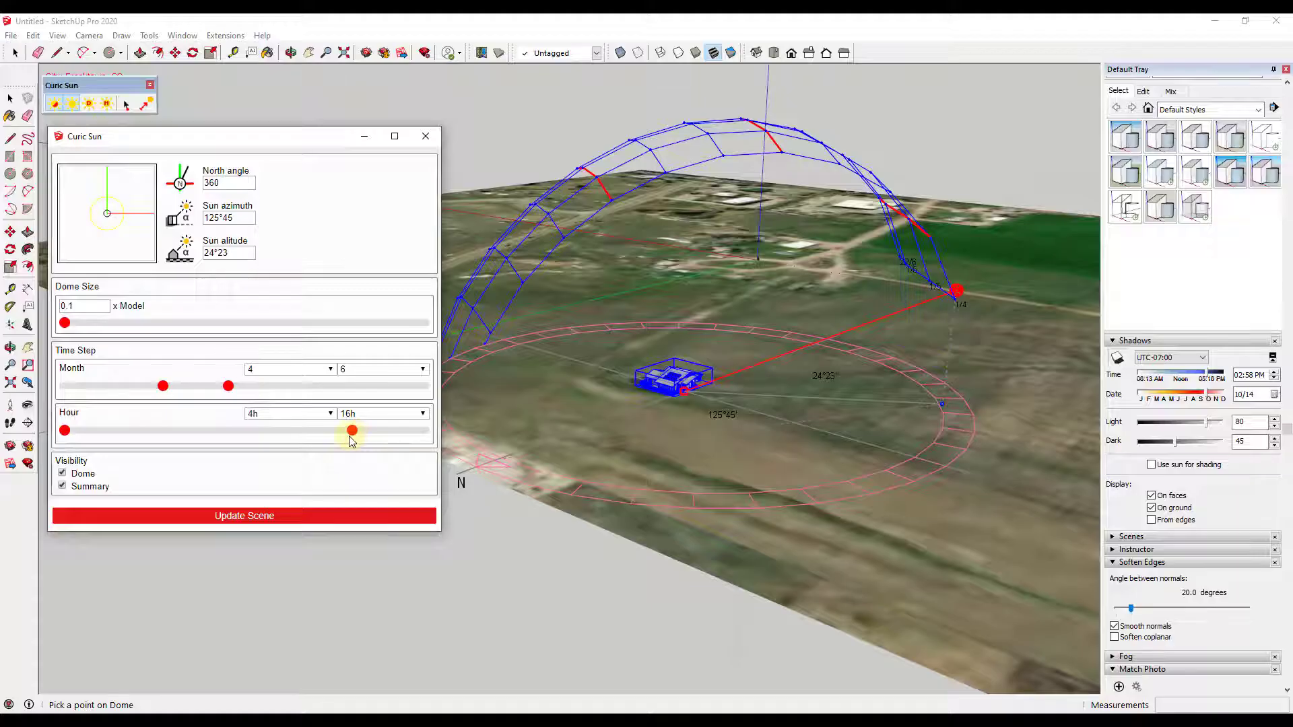
pyautogui.moveTo(89, 431); pyautogui.dragTo(248, 436)
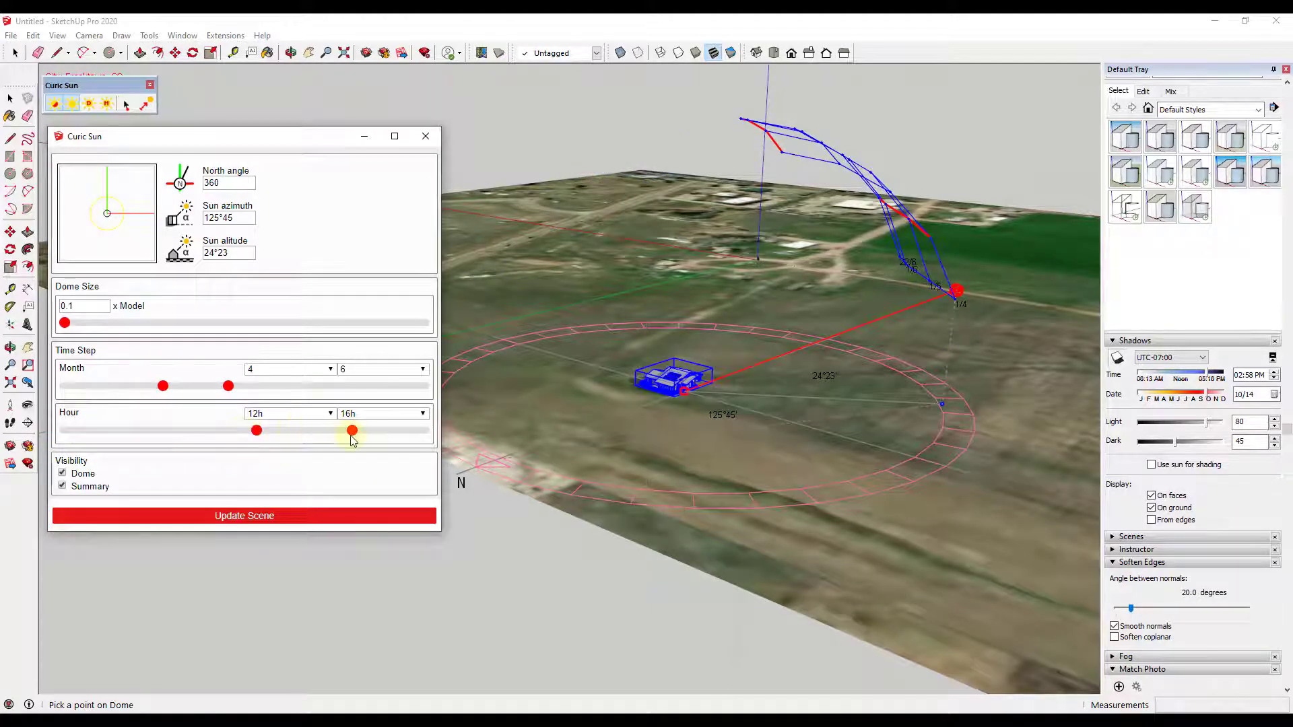
pyautogui.moveTo(352, 436); pyautogui.dragTo(318, 436)
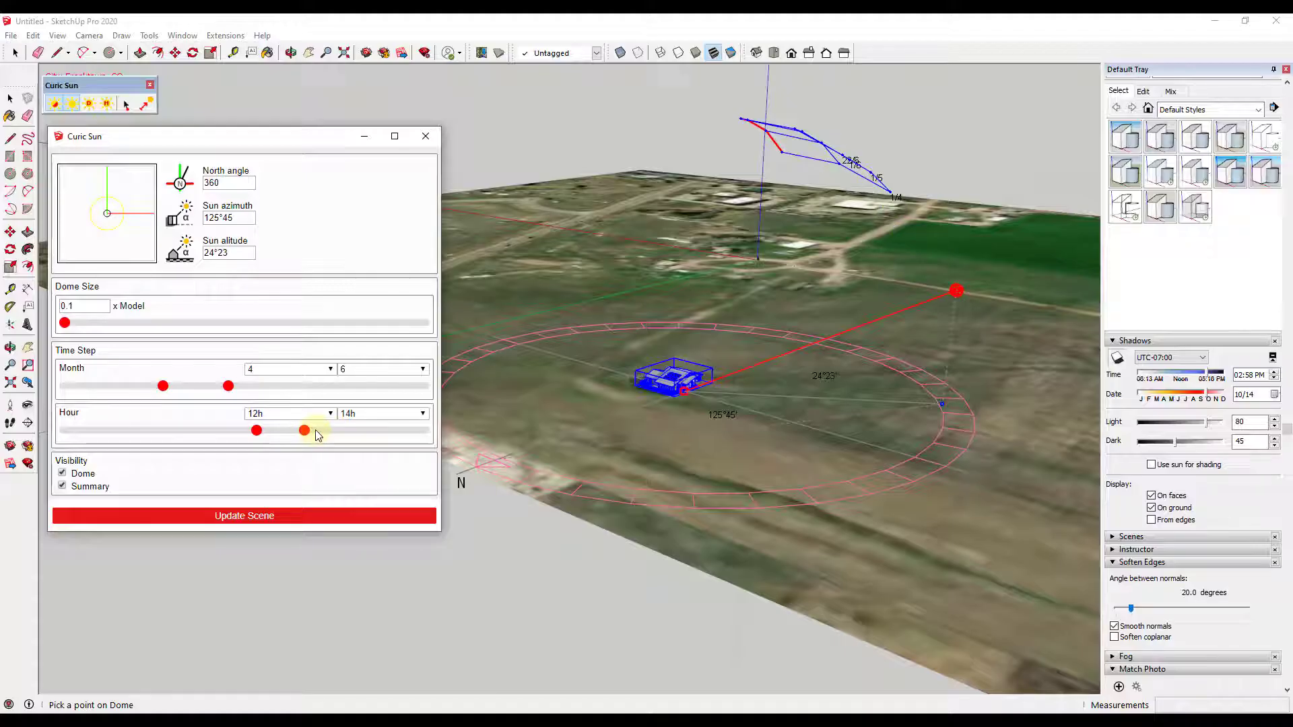
pyautogui.moveTo(981, 426); pyautogui.dragTo(832, 393, button='middle')
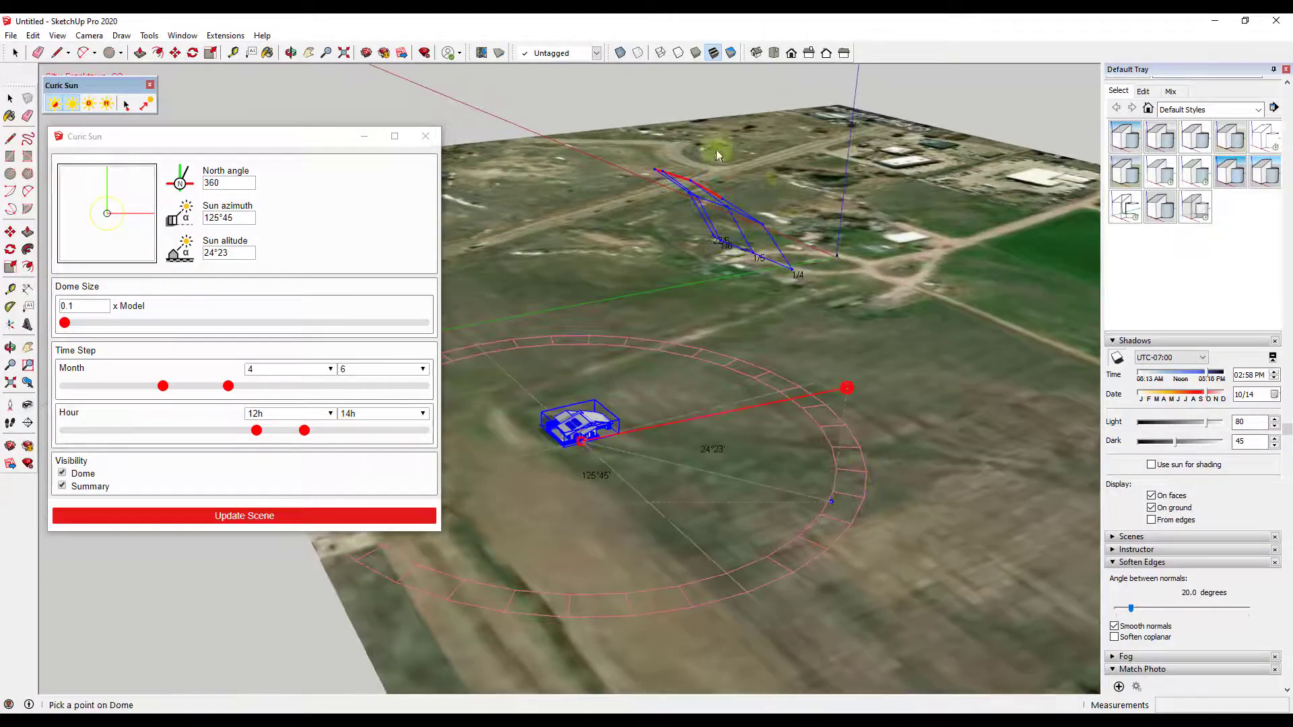
pyautogui.moveTo(835, 211); pyautogui.dragTo(693, 283, button='middle')
pyautogui.moveTo(818, 357)
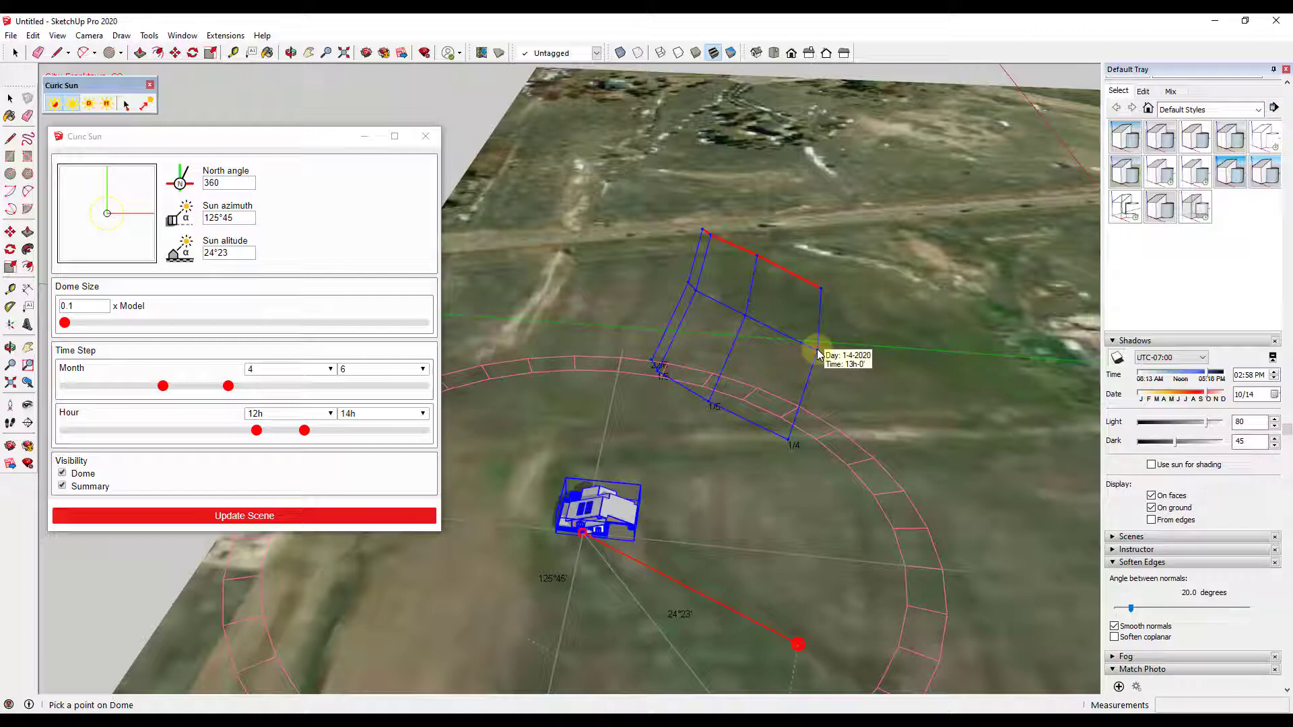
pyautogui.moveTo(747, 319)
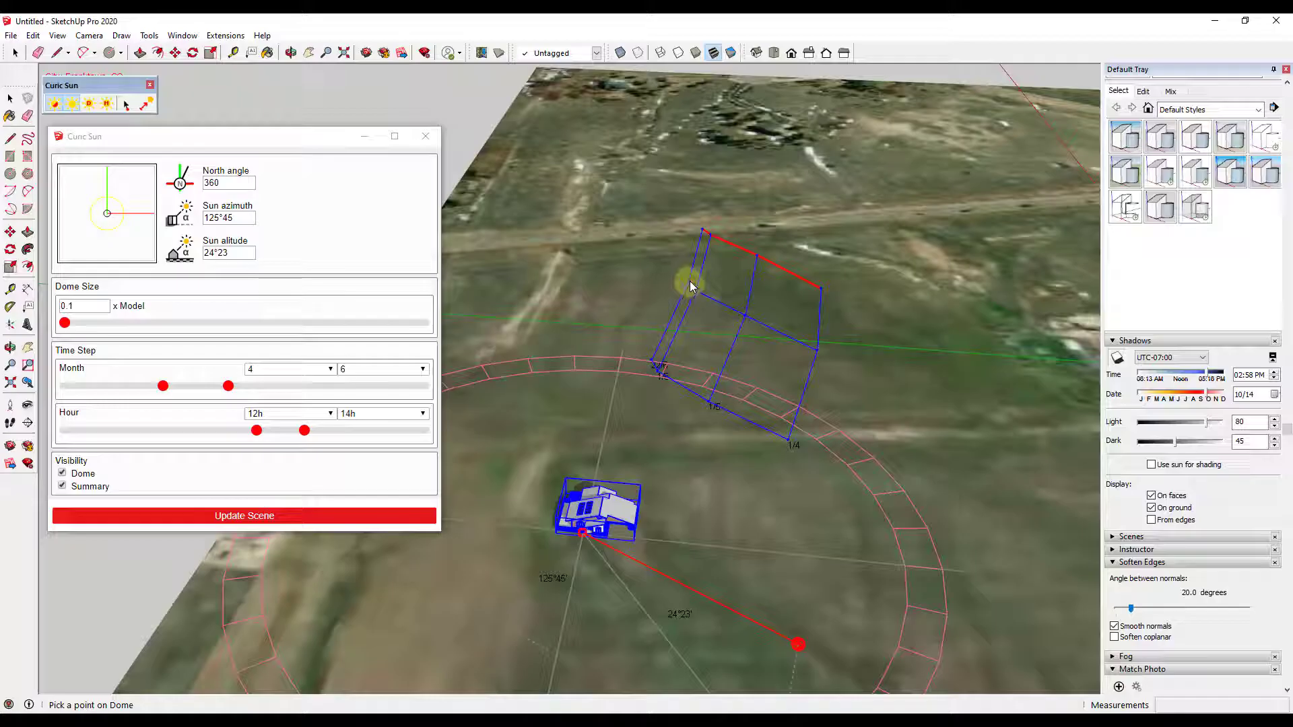
pyautogui.moveTo(690, 286)
pyautogui.moveTo(700, 357); pyautogui.dragTo(684, 479, button='middle')
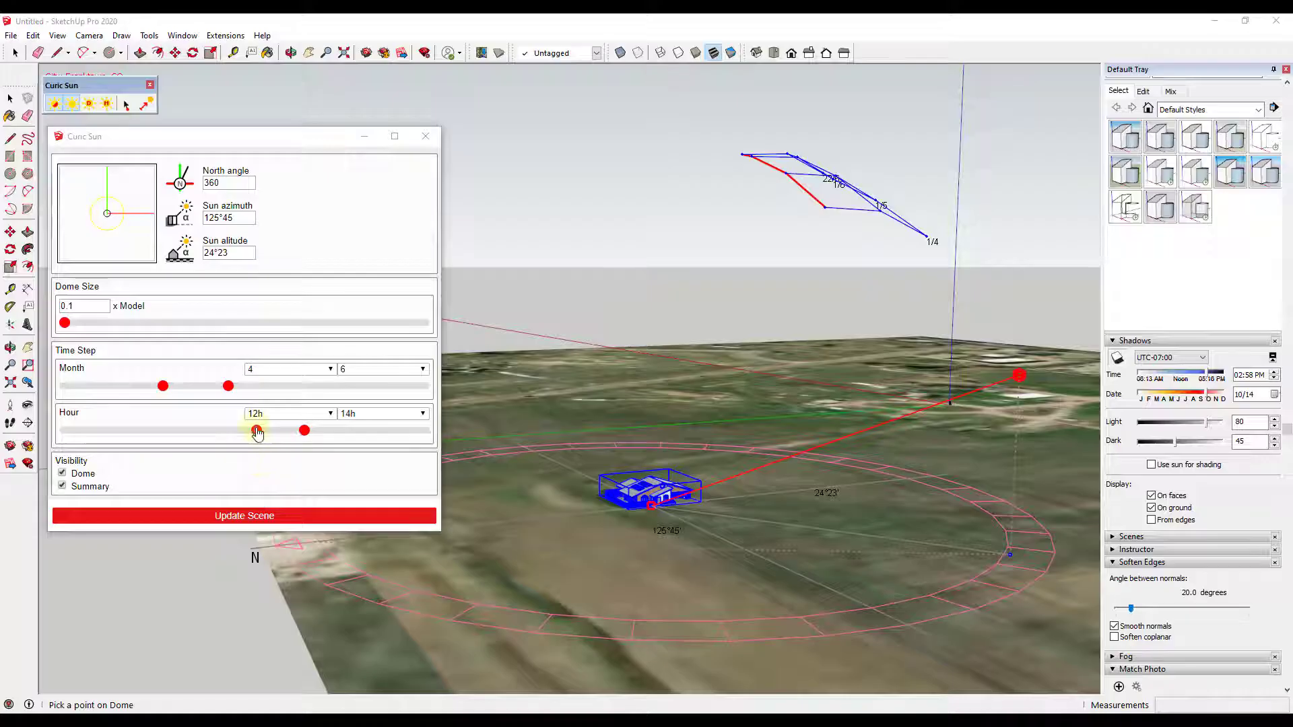
# Widen the dome's hour range to 8h–15h and bring the whole dome into view
pyautogui.moveTo(257, 431); pyautogui.dragTo(152, 436)
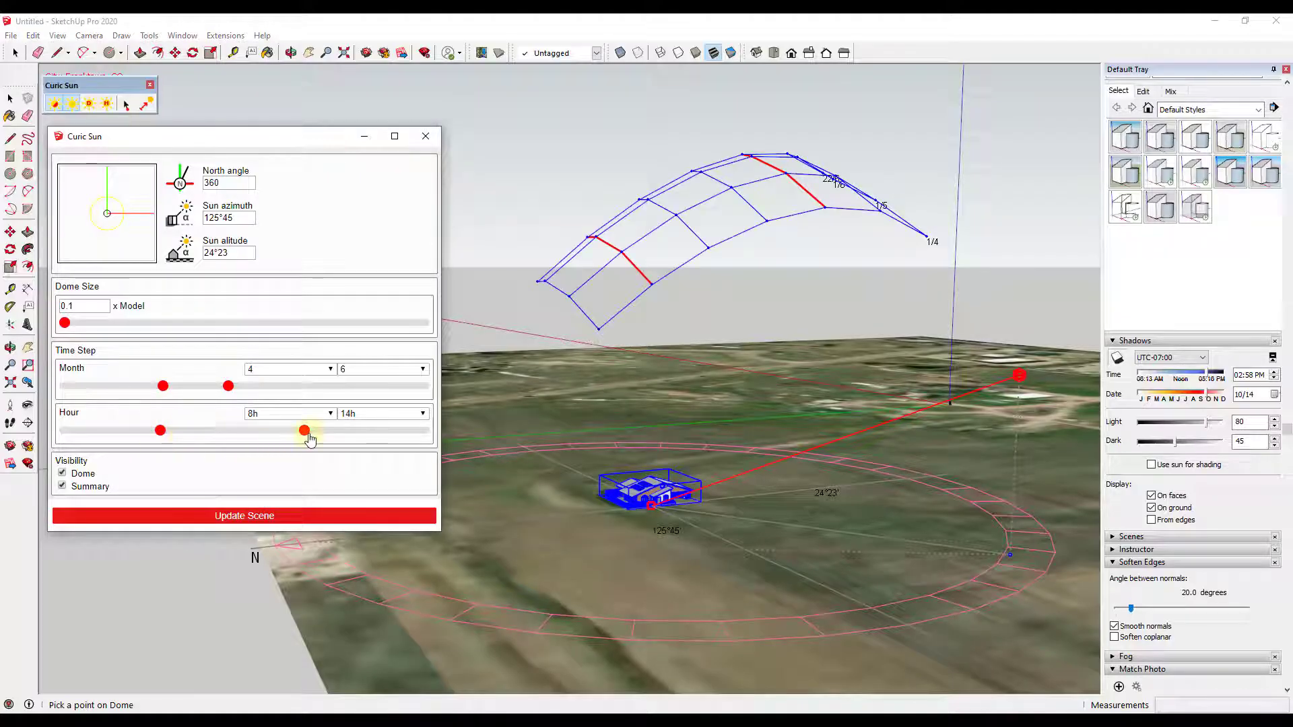
pyautogui.moveTo(321, 432)
pyautogui.mouseDown()
pyautogui.moveTo(356, 435)
pyautogui.moveTo(324, 439)
pyautogui.mouseUp()
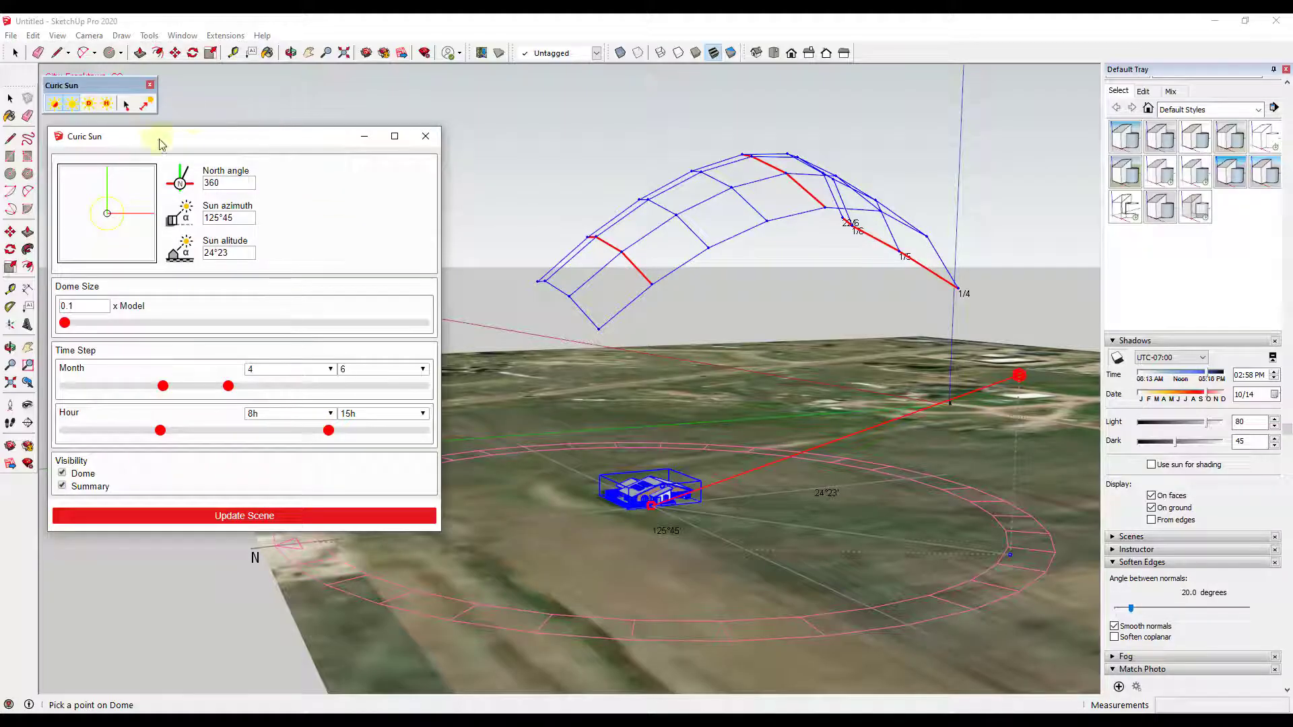
pyautogui.moveTo(684, 423); pyautogui.dragTo(754, 431, button='middle')
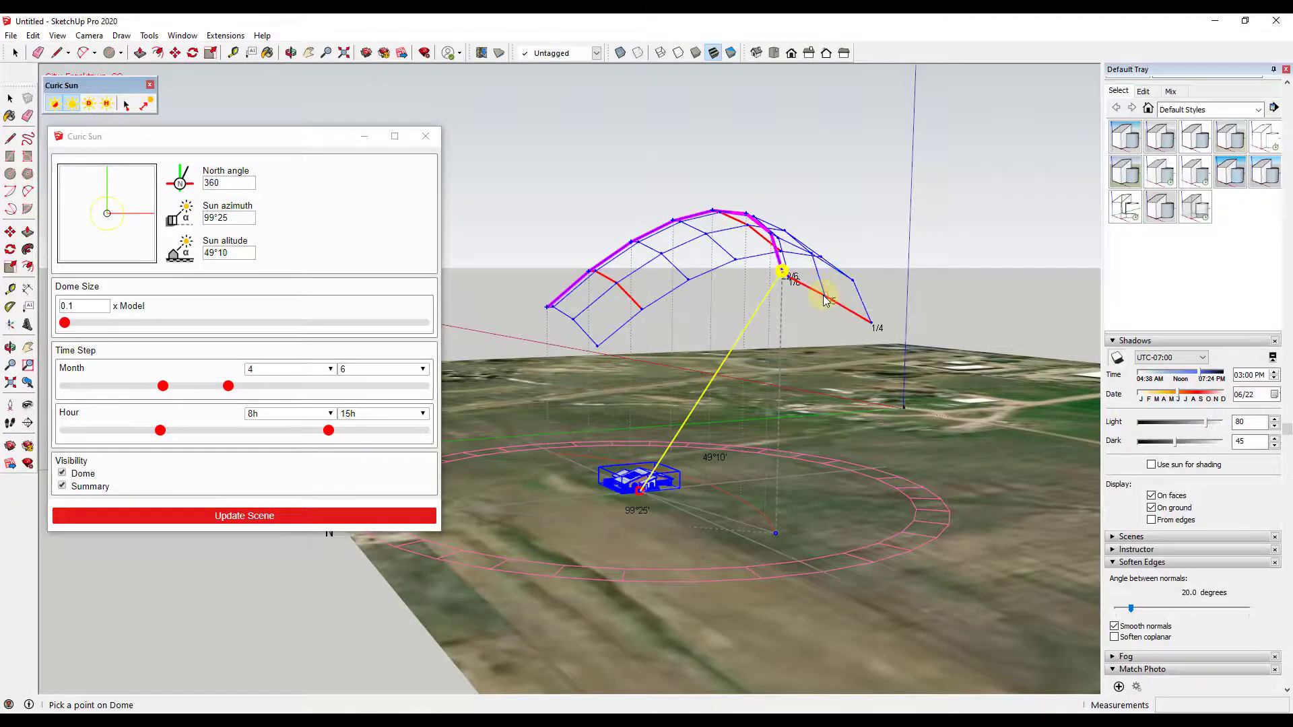
# Move the sun to a 1 May dome point and orbit to check the shadows
pyautogui.click(824, 298)
pyautogui.moveTo(827, 303); pyautogui.dragTo(769, 419, button='middle')
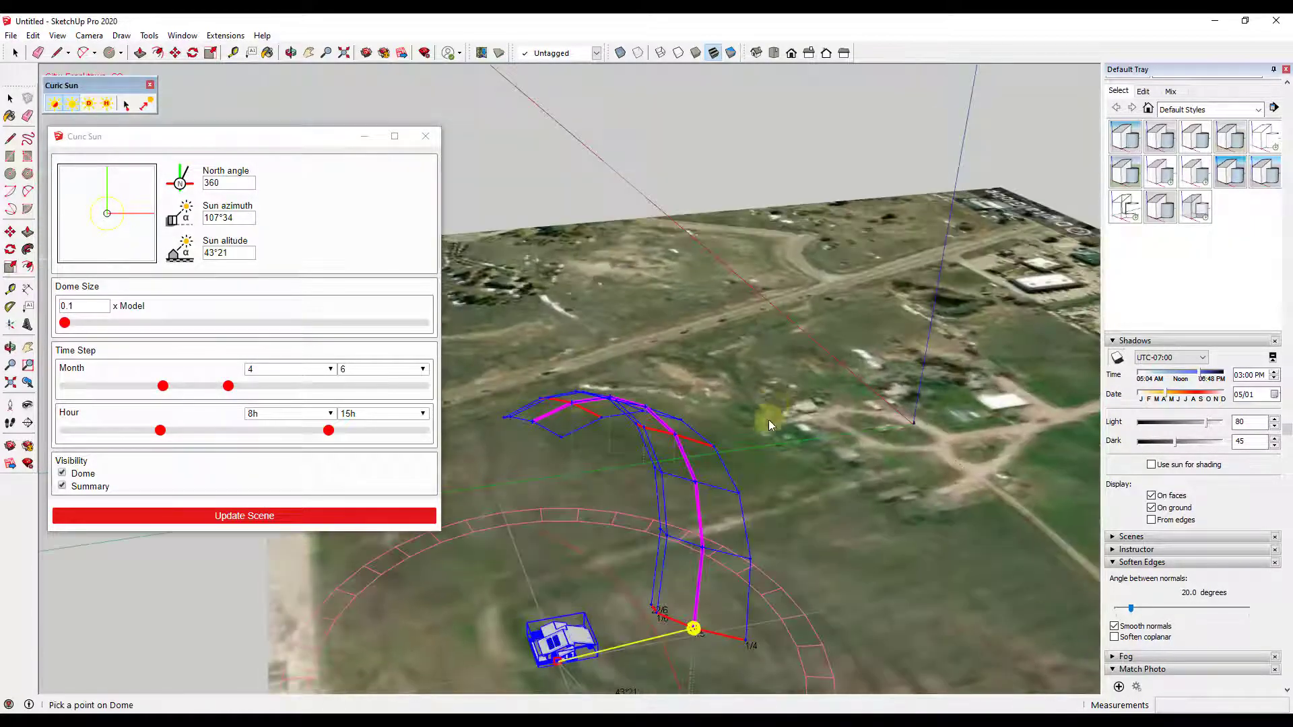
pyautogui.moveTo(665, 607); pyautogui.dragTo(740, 507, button='middle')
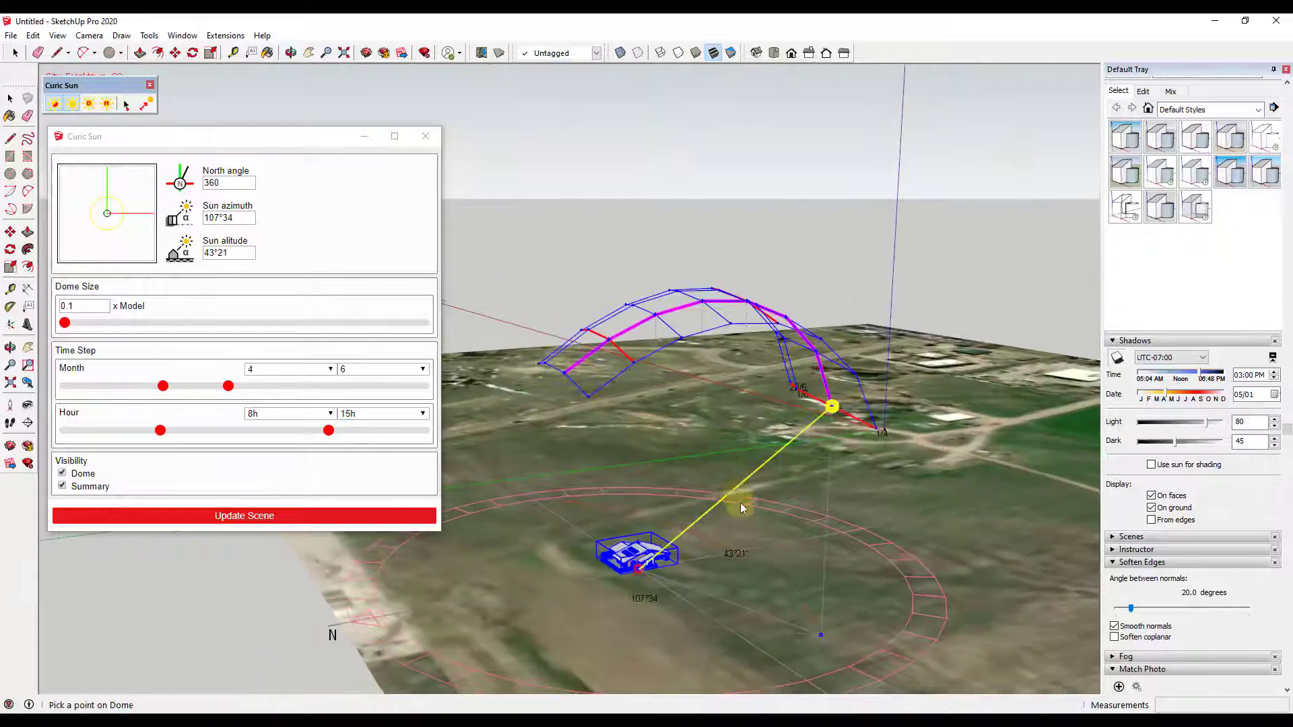
pyautogui.scroll(5, 670, 548)
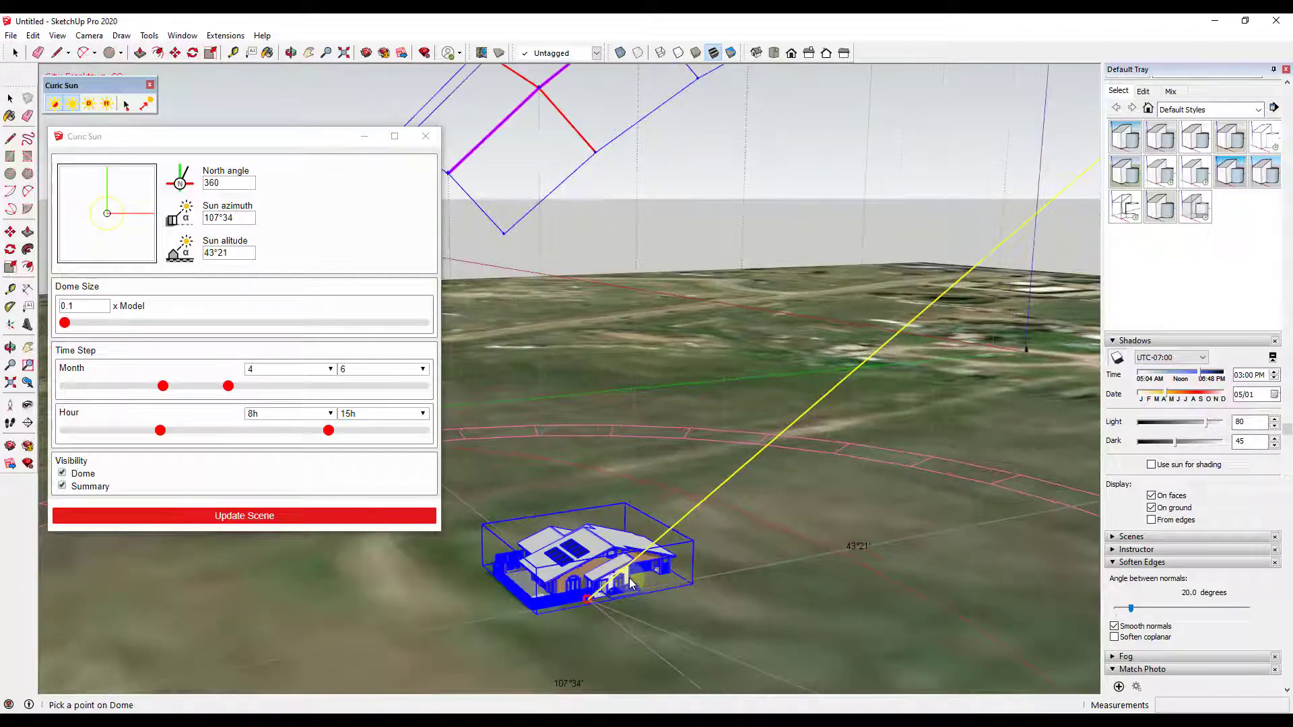
pyautogui.scroll(-6, 714, 360)
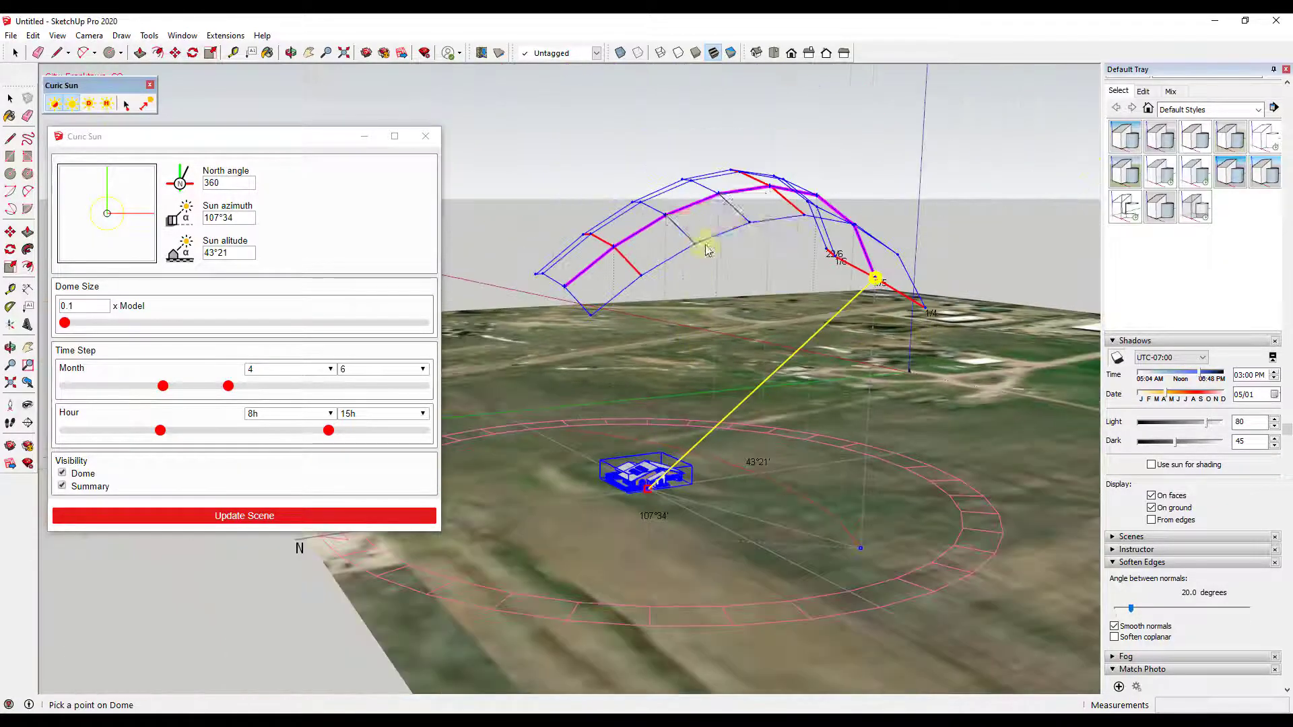
# Place the sun at 22 June, 11:00 AM and check the house shadows at eye level
pyautogui.moveTo(682, 182)
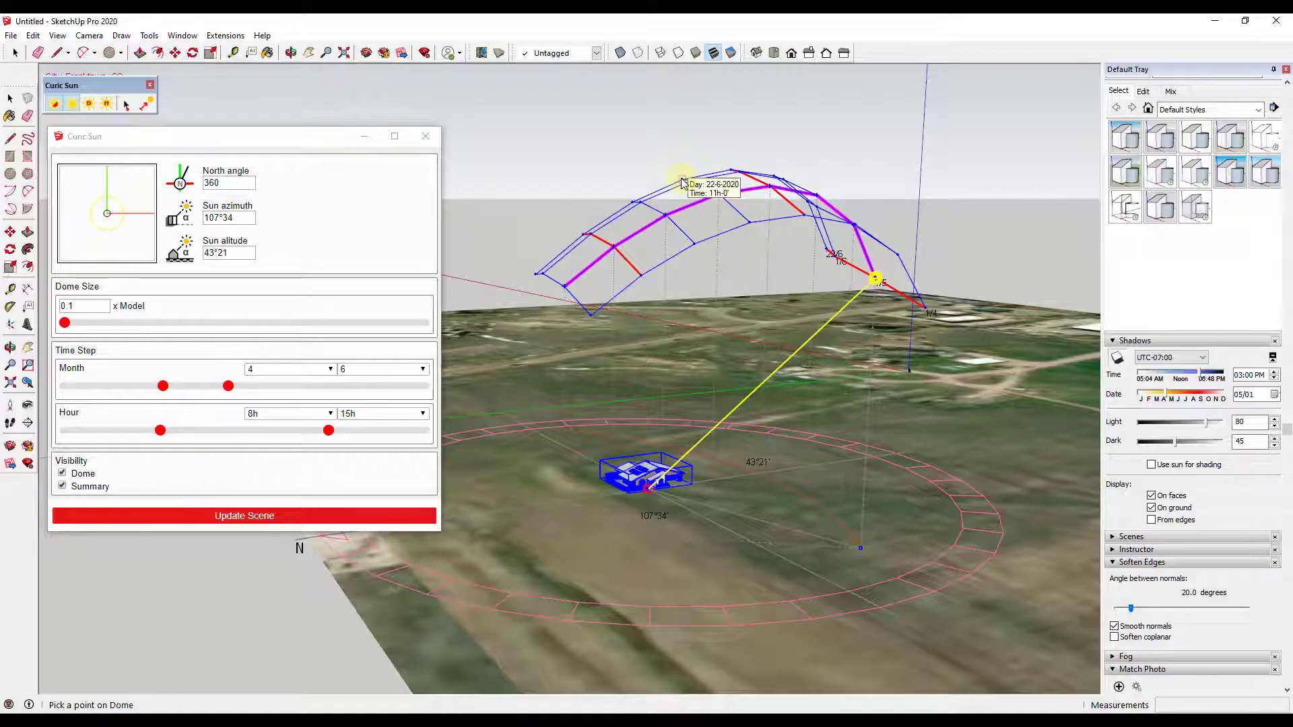
pyautogui.click(683, 182)
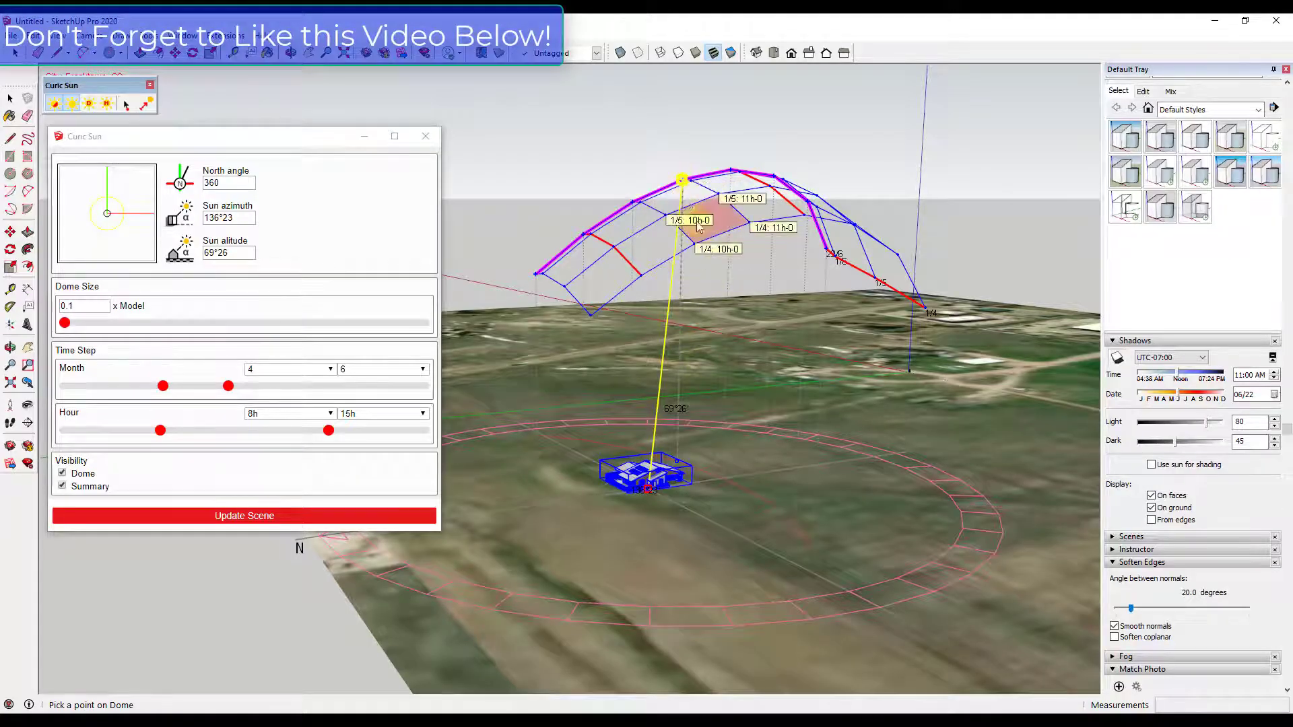
pyautogui.scroll(10, 643, 485)
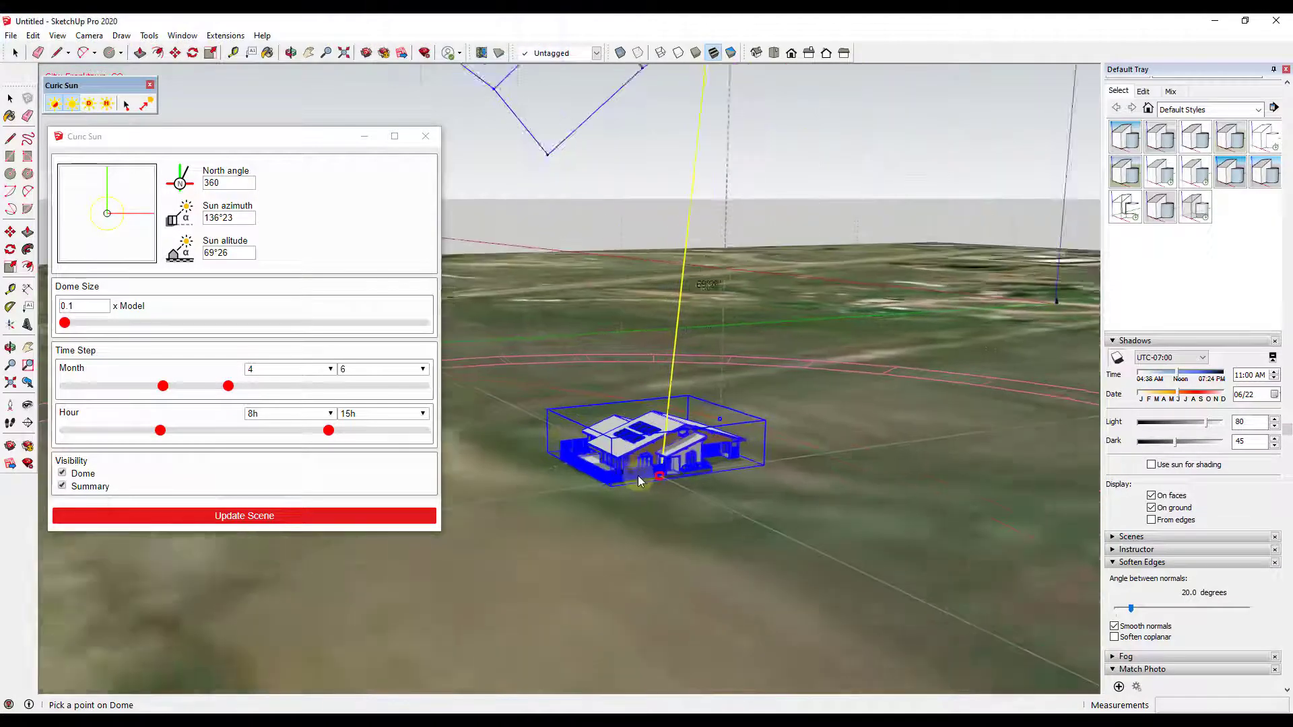
pyautogui.scroll(4, 683, 451)
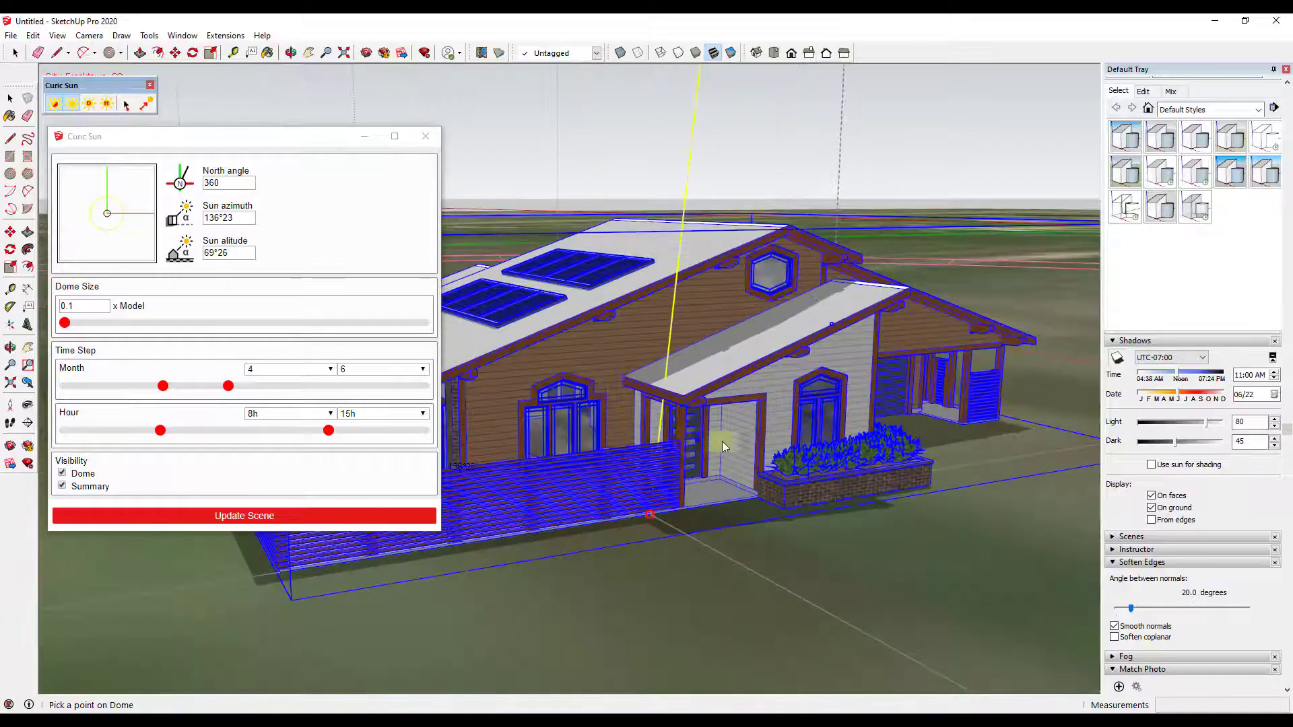
pyautogui.moveTo(701, 437); pyautogui.dragTo(741, 402, button='middle')
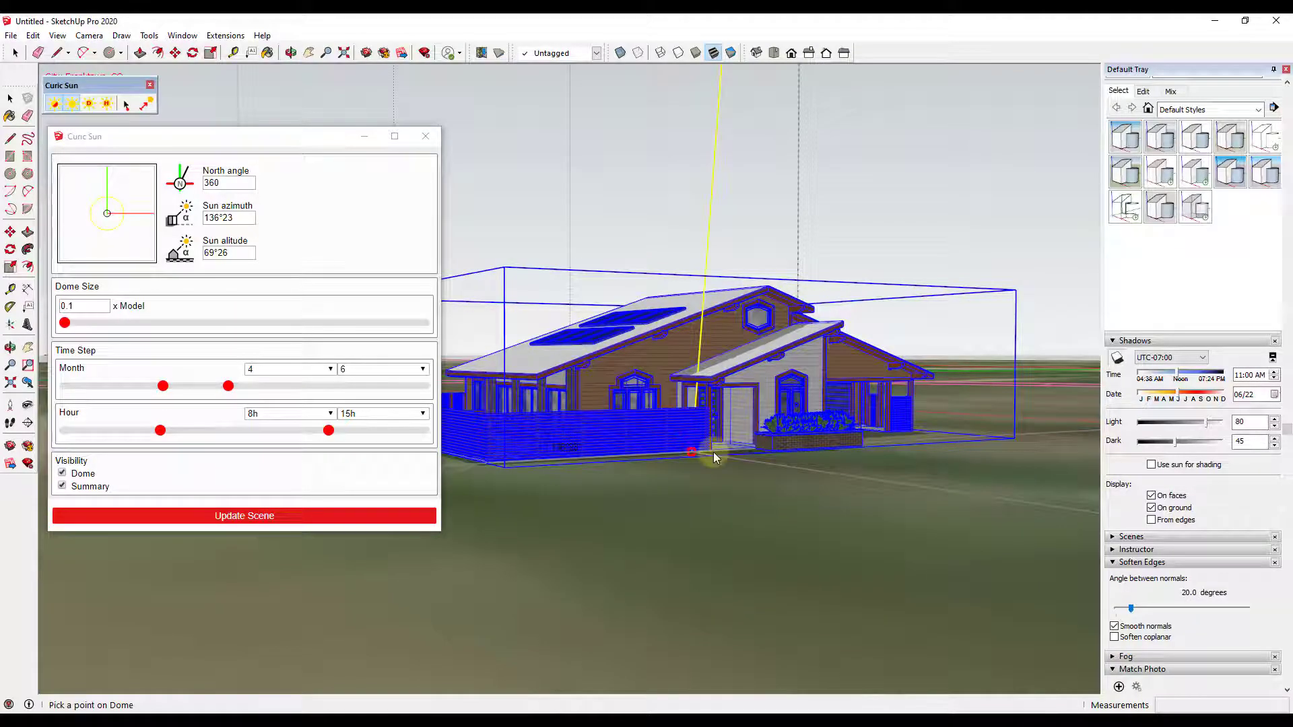
pyautogui.scroll(-6, 747, 459)
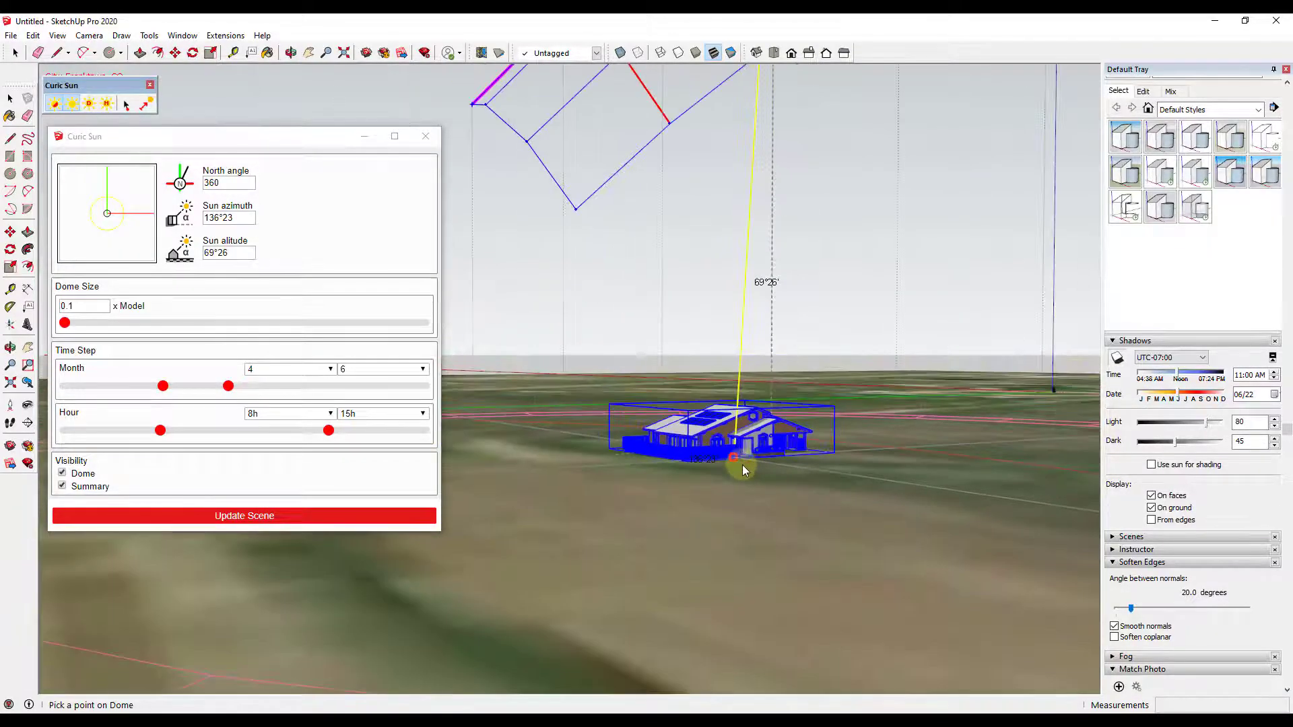
pyautogui.scroll(-2, 741, 469)
pyautogui.scroll(6, 745, 433)
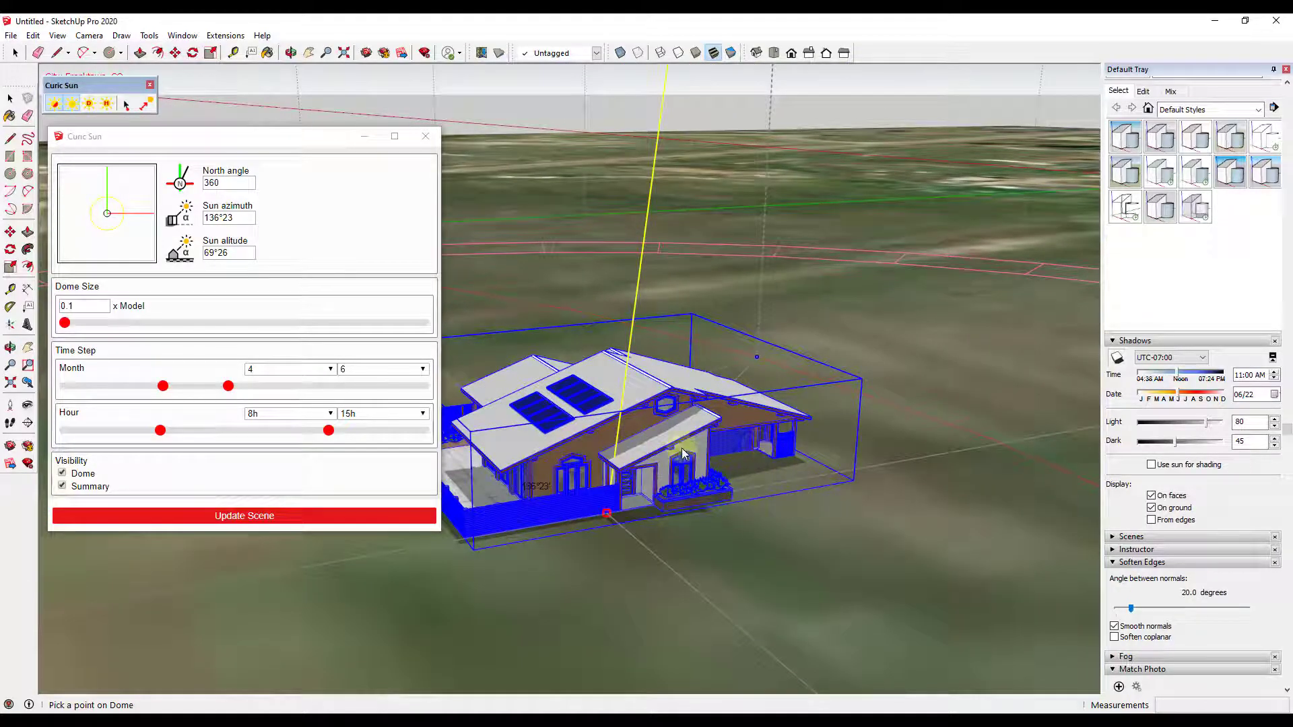
pyautogui.scroll(-5, 792, 487)
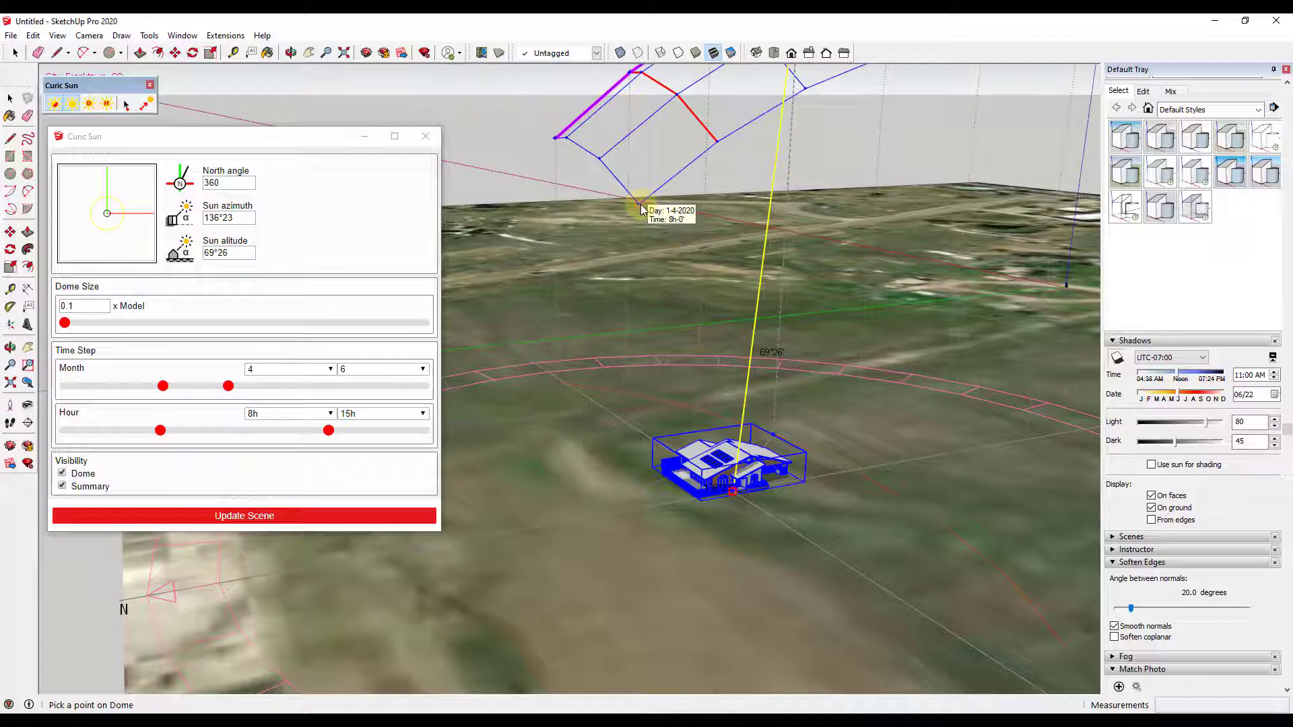
# Place the sun at 1 April, 8:00 AM (azimuth 105°41, altitude 25°32) and inspect the shadows
pyautogui.click(641, 209)
pyautogui.scroll(4, 795, 505)
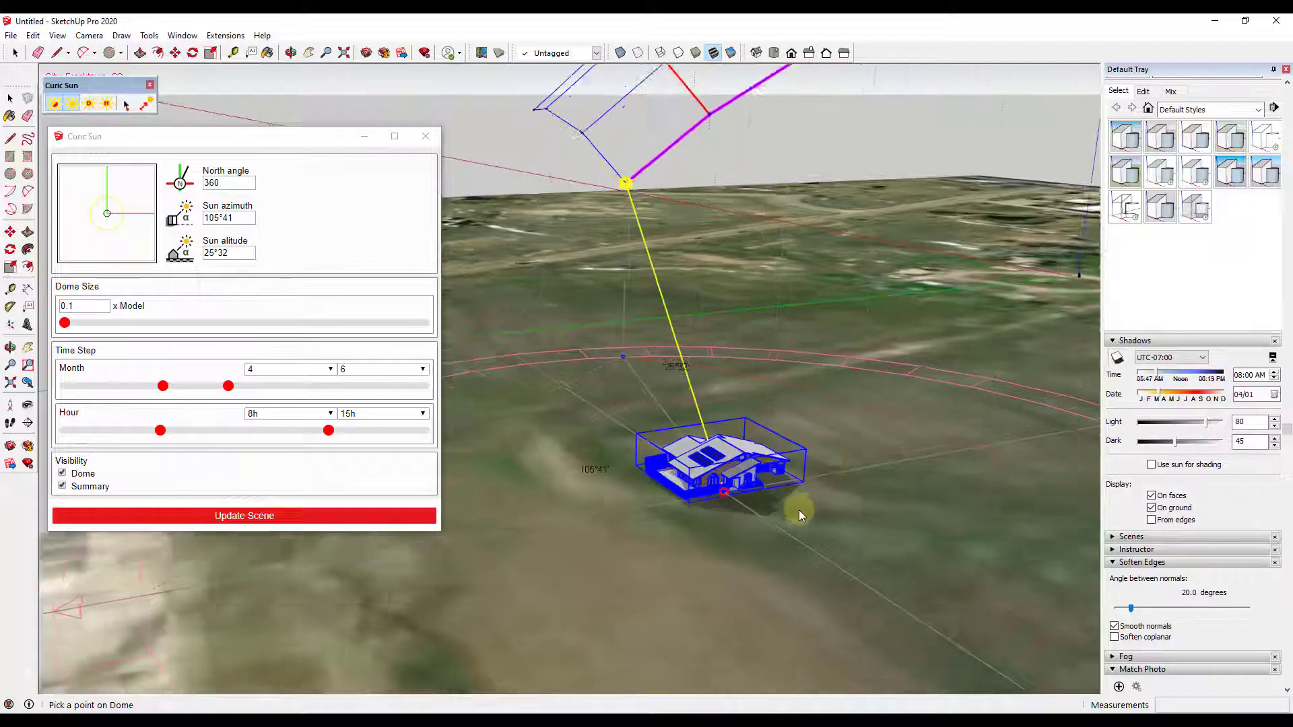
pyautogui.scroll(3, 784, 490)
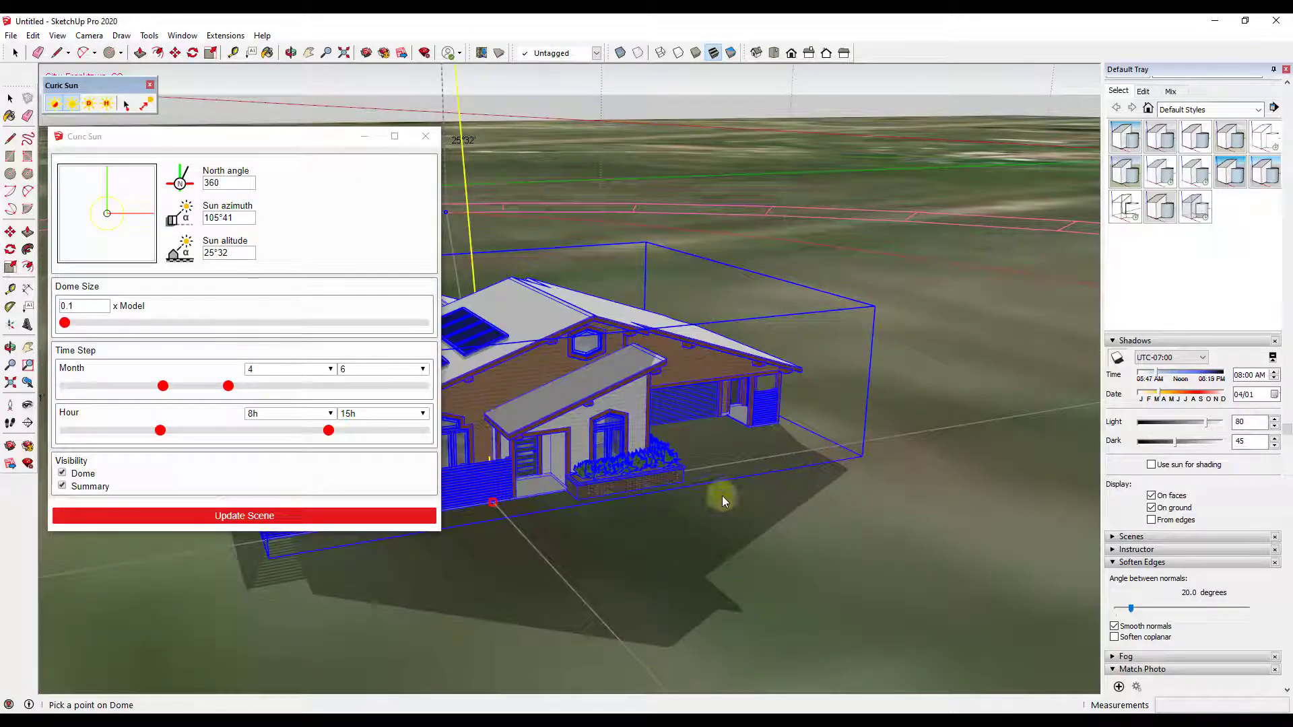
pyautogui.scroll(-8, 757, 452)
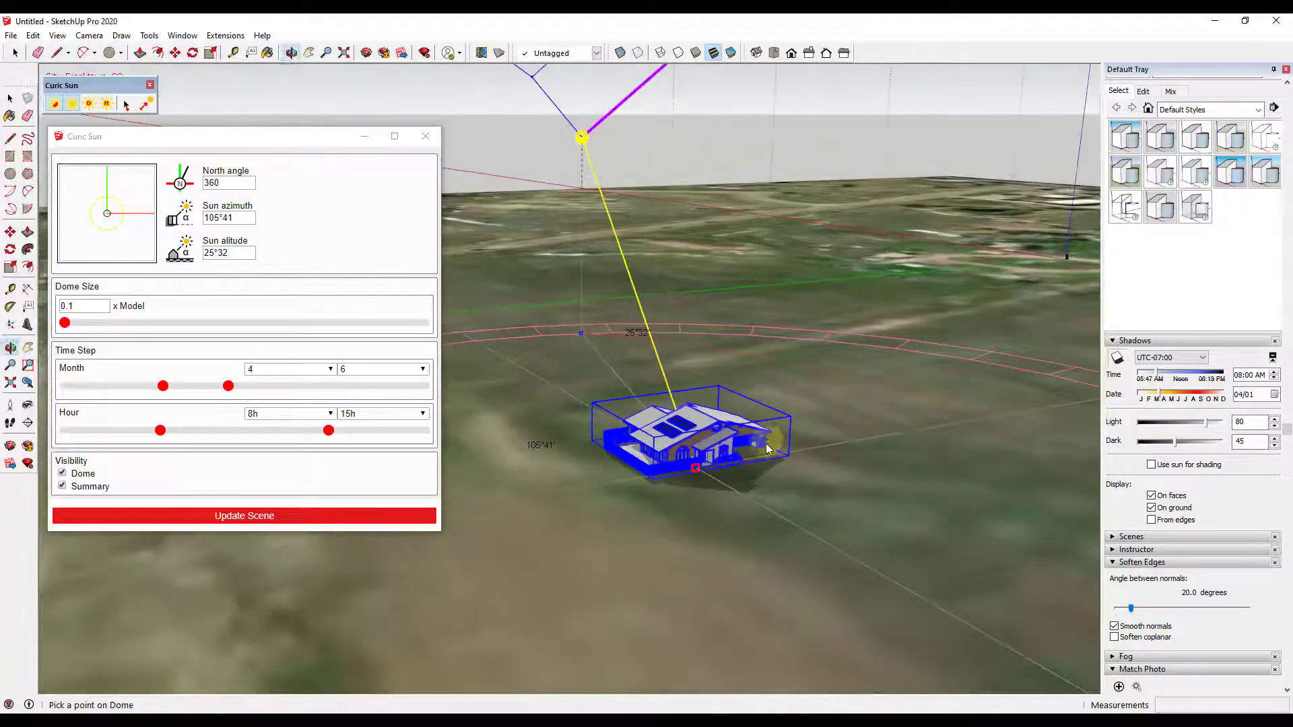
pyautogui.scroll(-3, 781, 424)
pyautogui.moveTo(797, 411)
pyautogui.mouseDown(button='middle')
pyautogui.moveTo(860, 378)
pyautogui.moveTo(806, 426)
pyautogui.mouseUp(button='middle')
pyautogui.scroll(3, 859, 402)
pyautogui.scroll(-2, 788, 407)
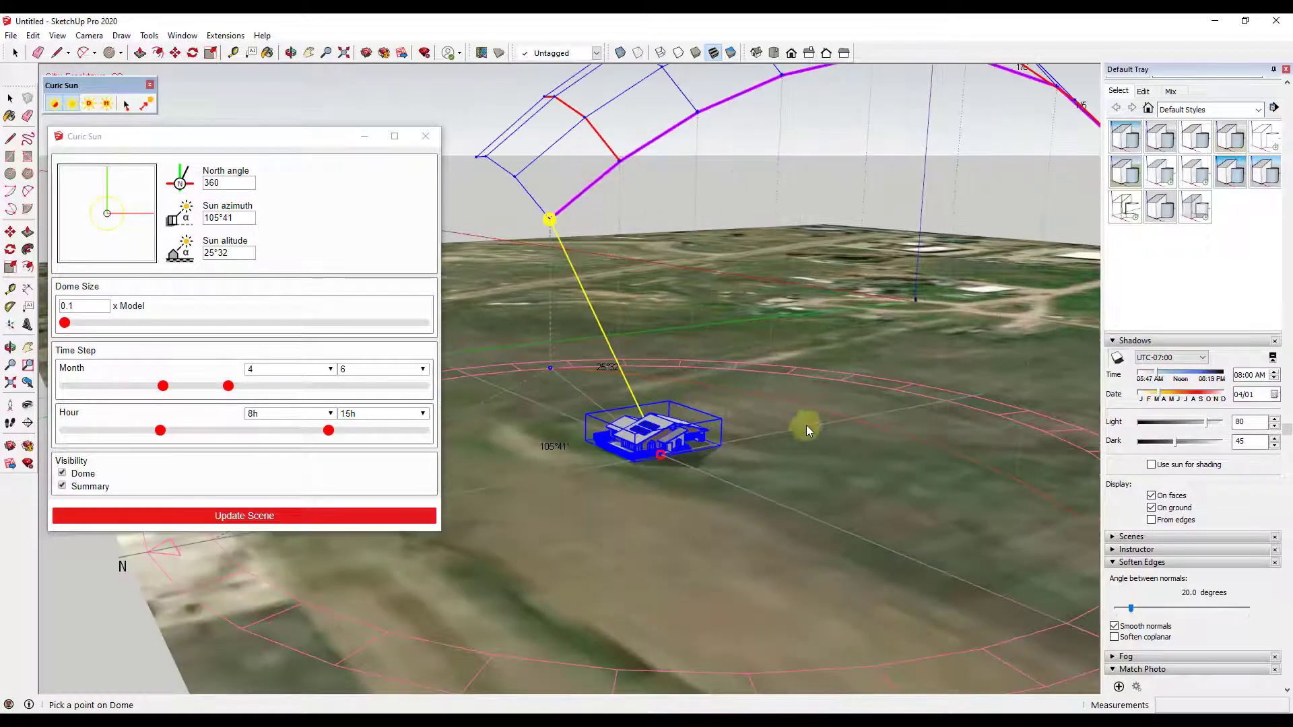
# Add a scene saving the 8:00 AM morning sun view as Scene 1
pyautogui.click(57, 36)
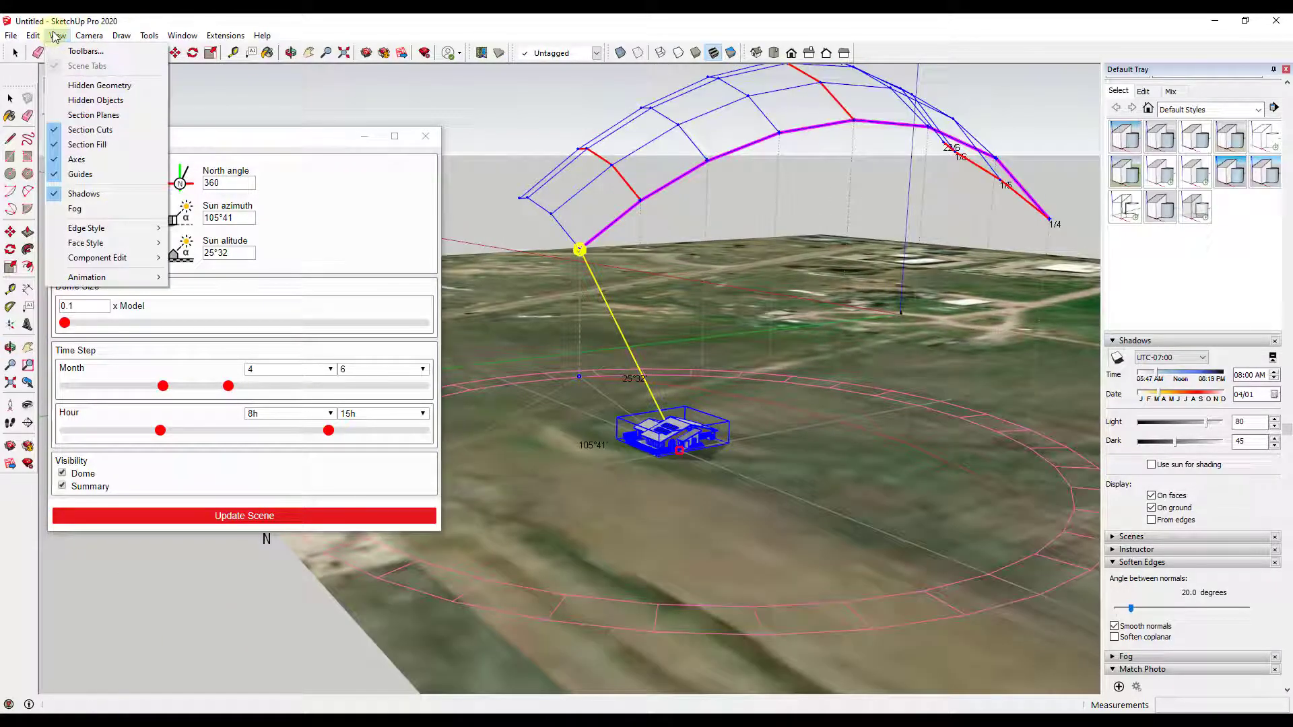
pyautogui.moveTo(86, 277)
pyautogui.click(196, 277)
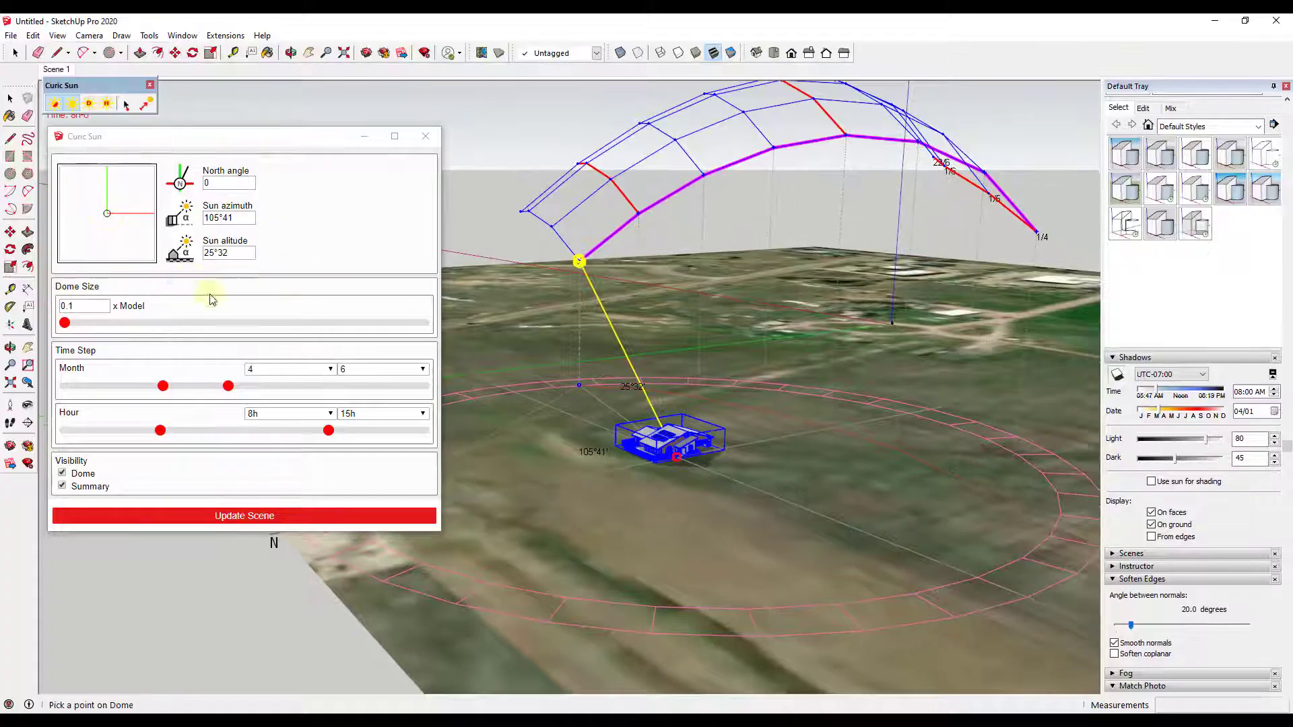
# Pick the 12h dome point and save the noon sun as an updated Scene 2
pyautogui.click(249, 517)
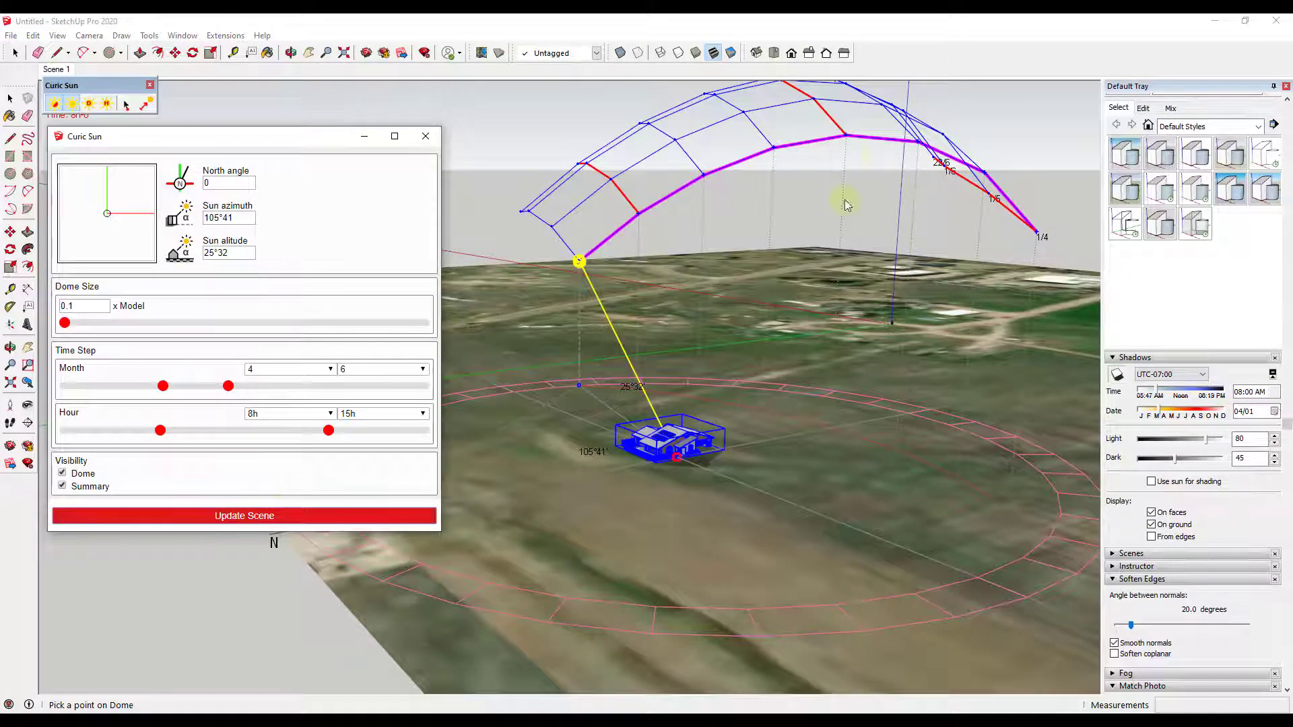
pyautogui.moveTo(847, 141)
pyautogui.click(846, 138)
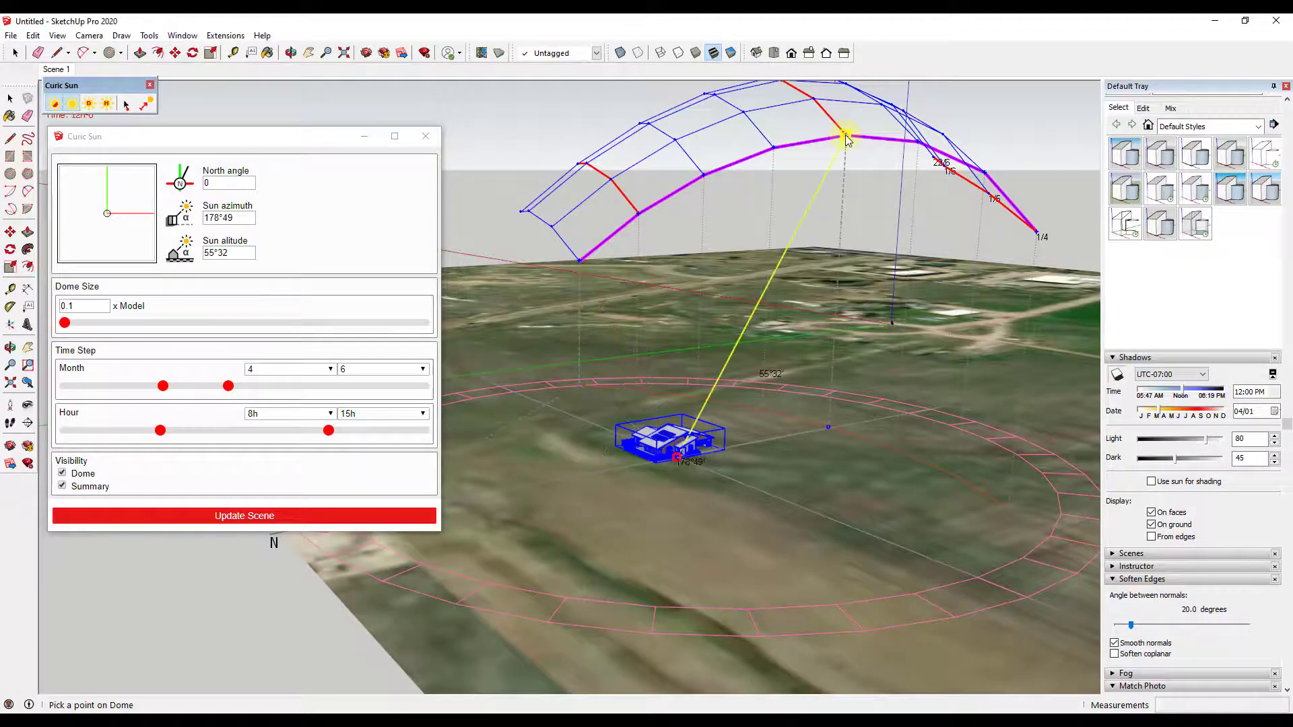
pyautogui.rightClick(54, 71)
pyautogui.click(88, 118)
pyautogui.click(249, 517)
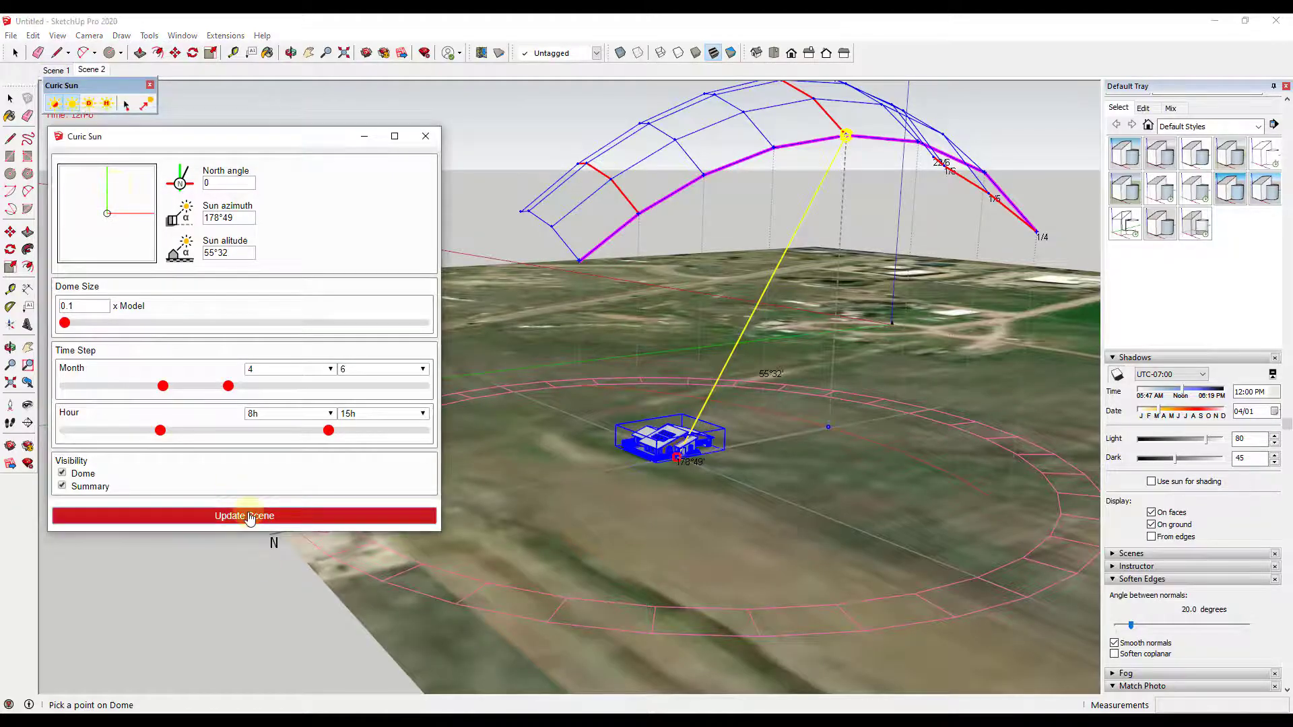
# Switch from Scene 1 to Scene 2 to watch the sun animate to noon
pyautogui.click(51, 74)
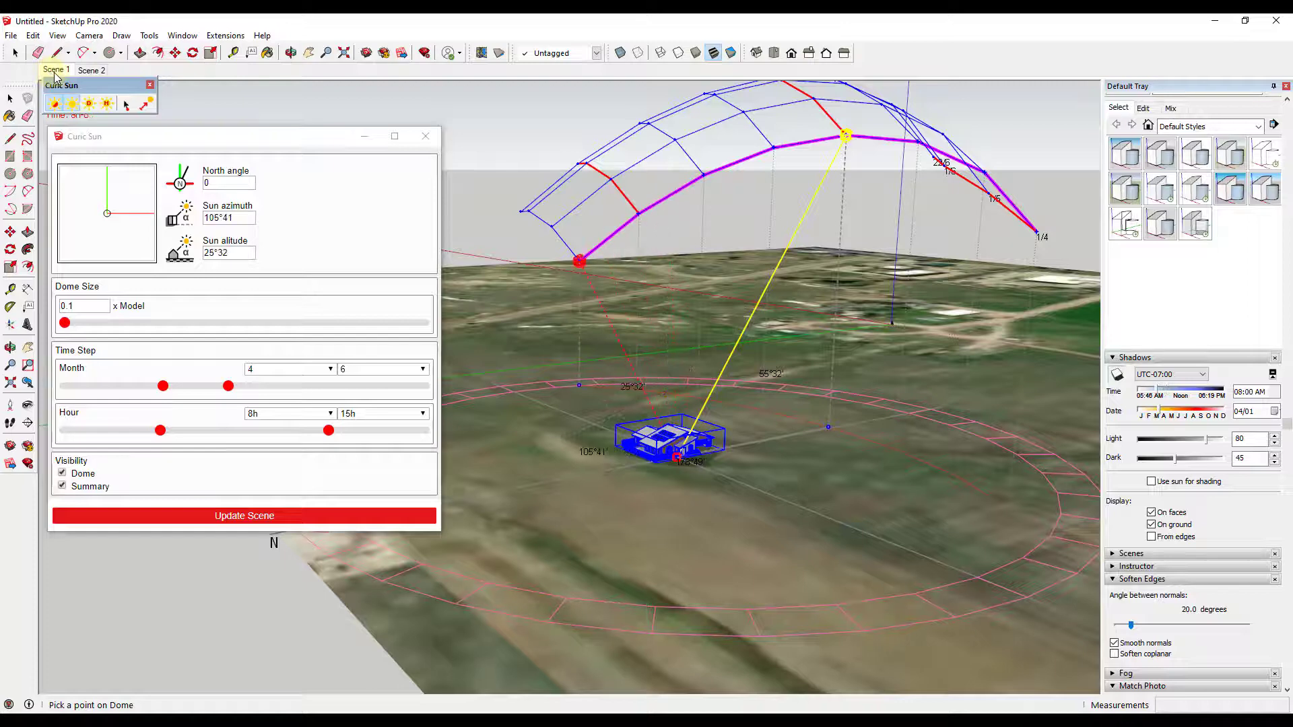
pyautogui.click(93, 71)
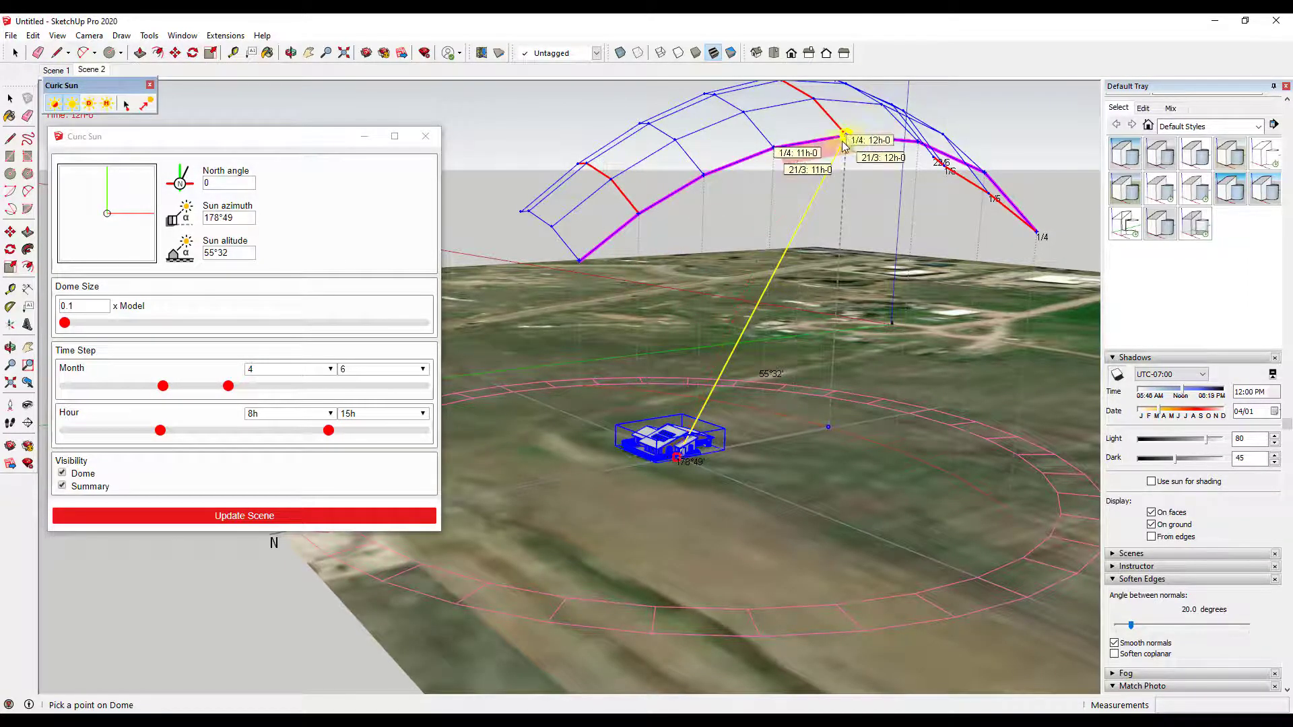
pyautogui.moveTo(825, 361); pyautogui.dragTo(388, 327, button='middle')
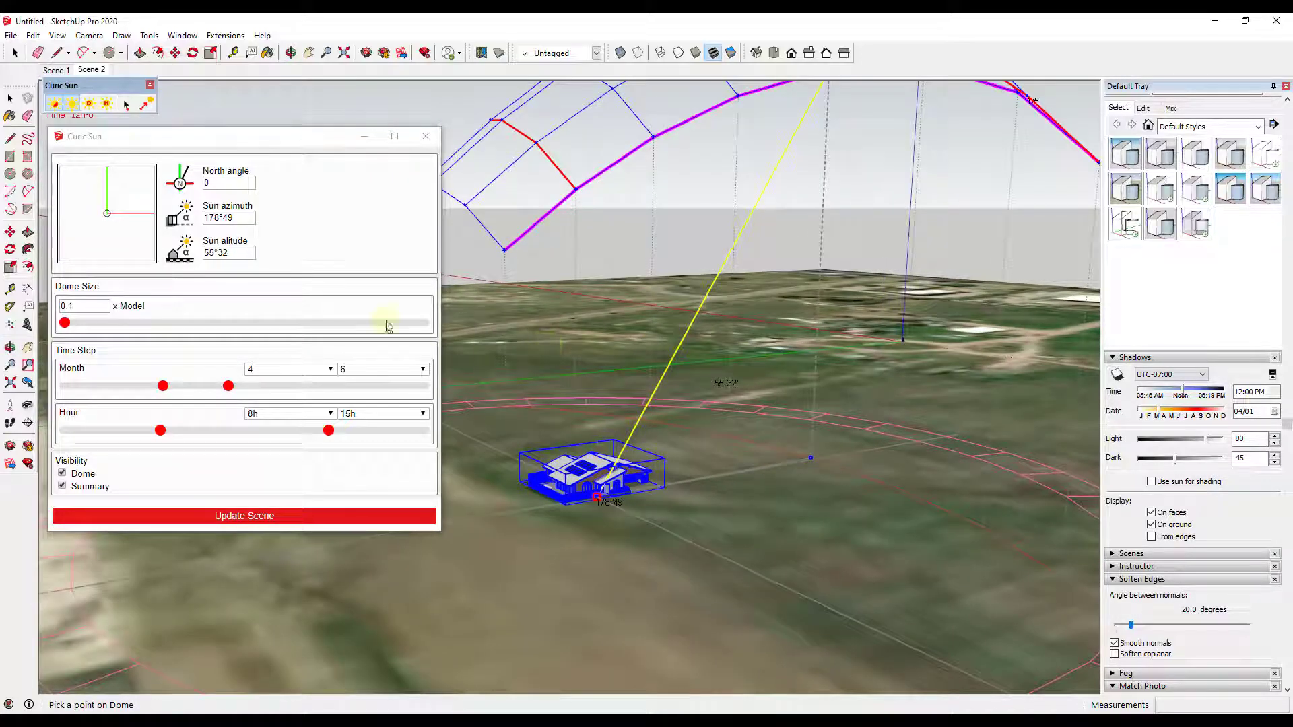
# Choose Curic Sun's Test Day mode and orbit around the close-up house
pyautogui.click(88, 103)
pyautogui.scroll(5, 770, 462)
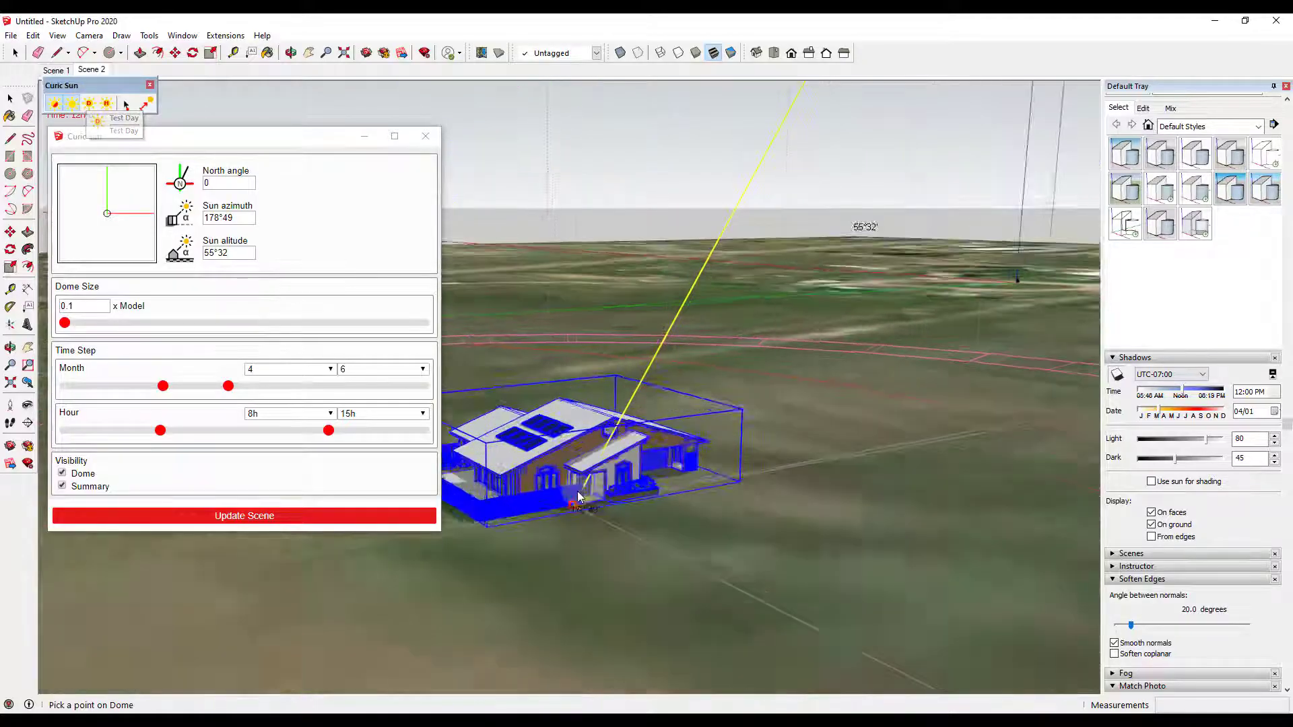
pyautogui.scroll(4, 770, 463)
pyautogui.moveTo(770, 463); pyautogui.dragTo(593, 482, button='middle')
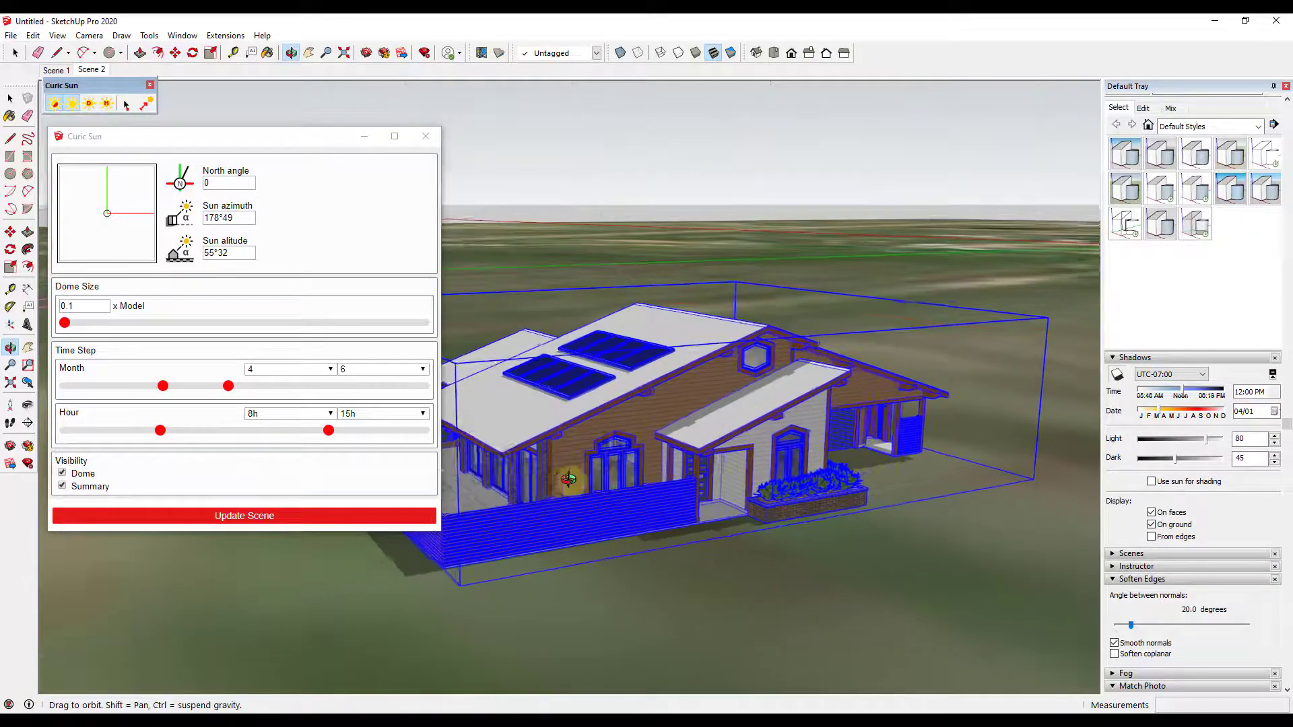
pyautogui.scroll(3, 590, 482)
pyautogui.scroll(-3, 589, 482)
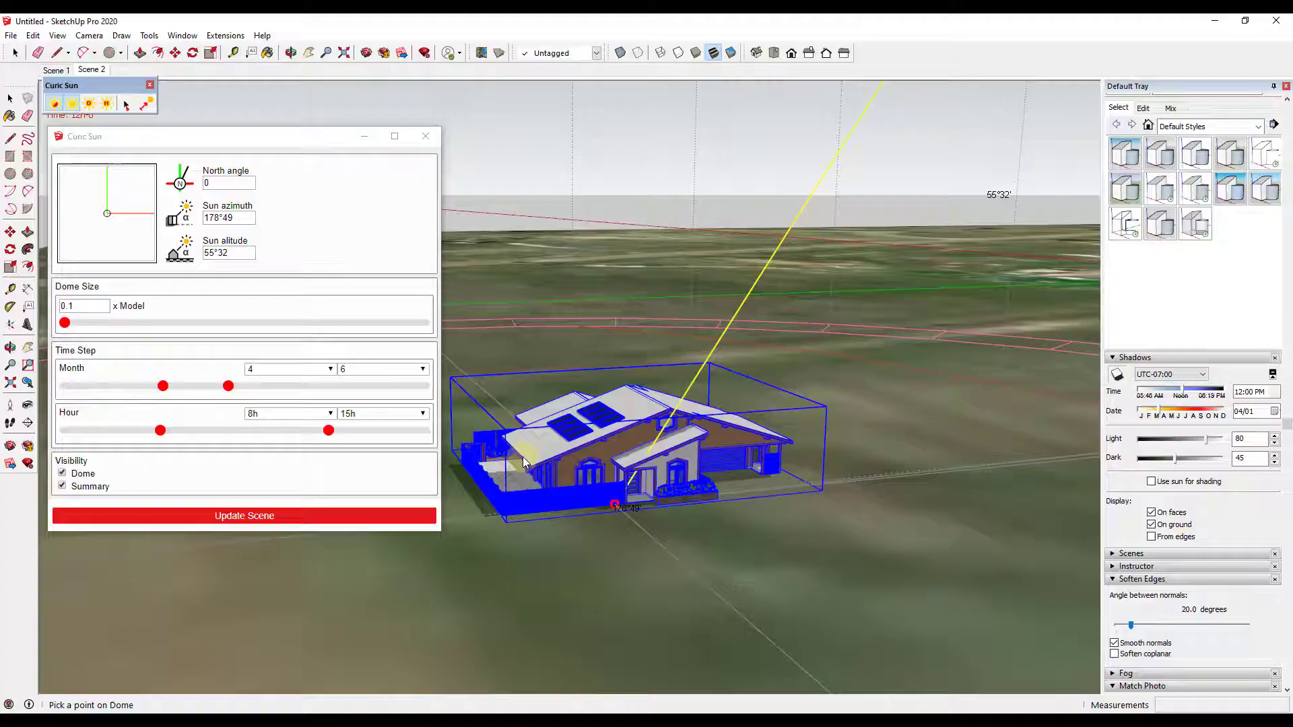
# Run the day animation from sunrise with the dialog minimized, then stop it with Select
pyautogui.click(88, 103)
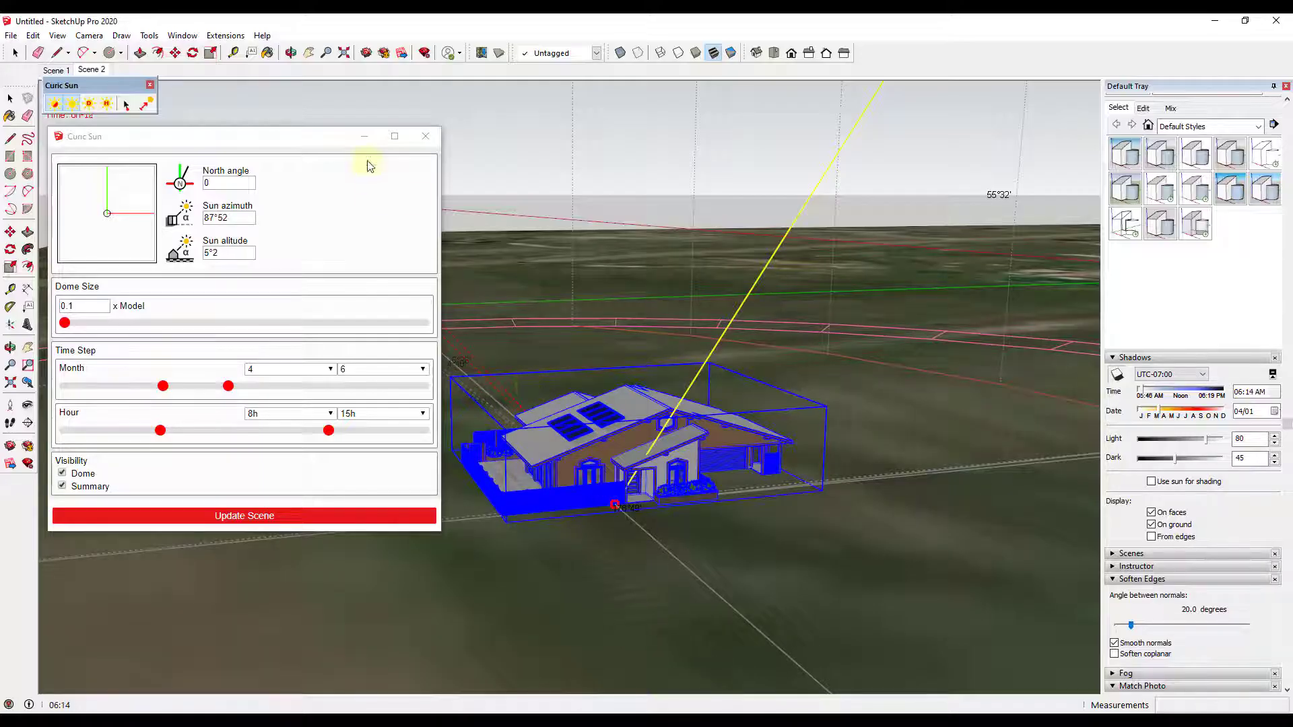
pyautogui.click(364, 137)
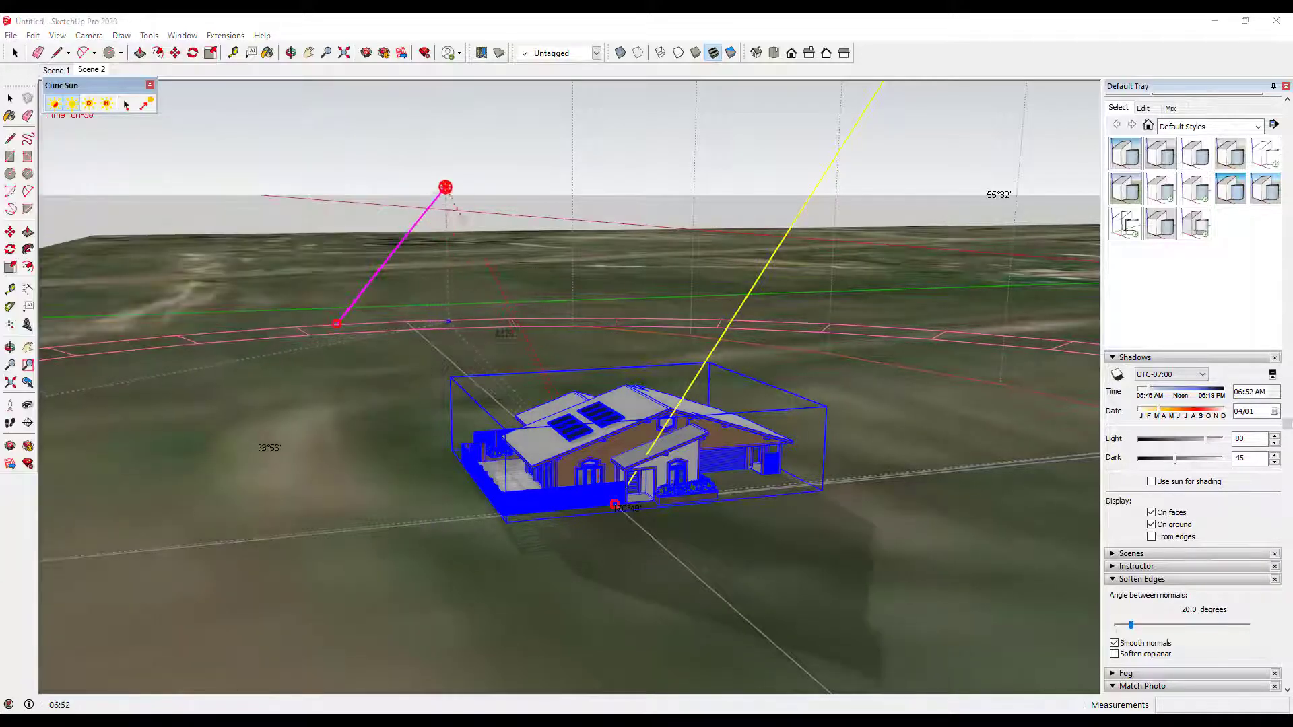
pyautogui.click(734, 525)
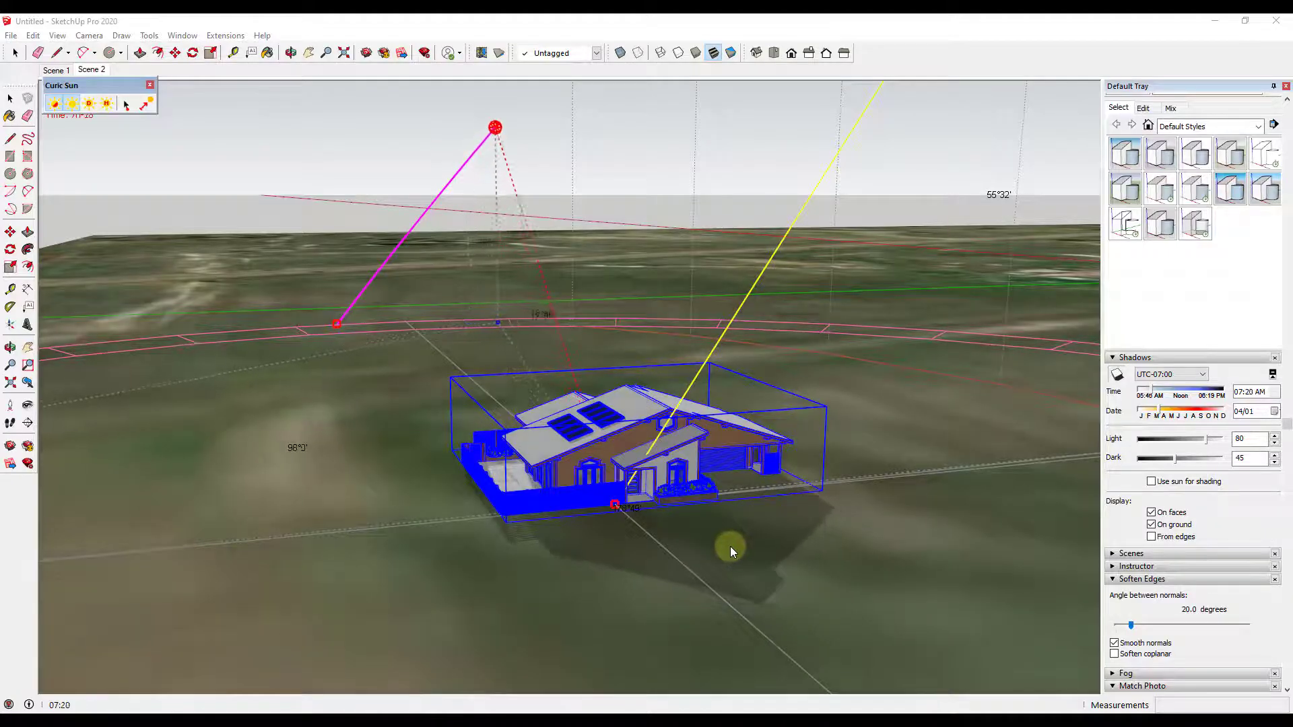
pyautogui.scroll(-3, 739, 547)
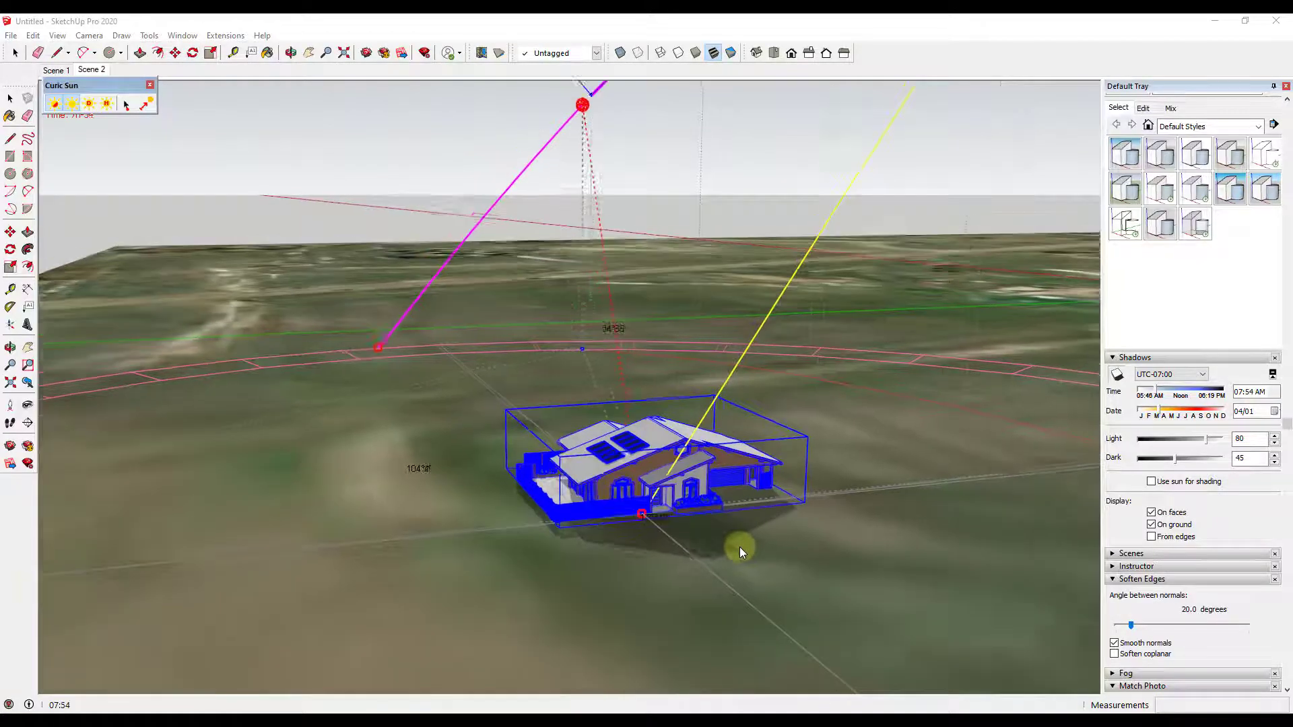
pyautogui.scroll(-4, 739, 547)
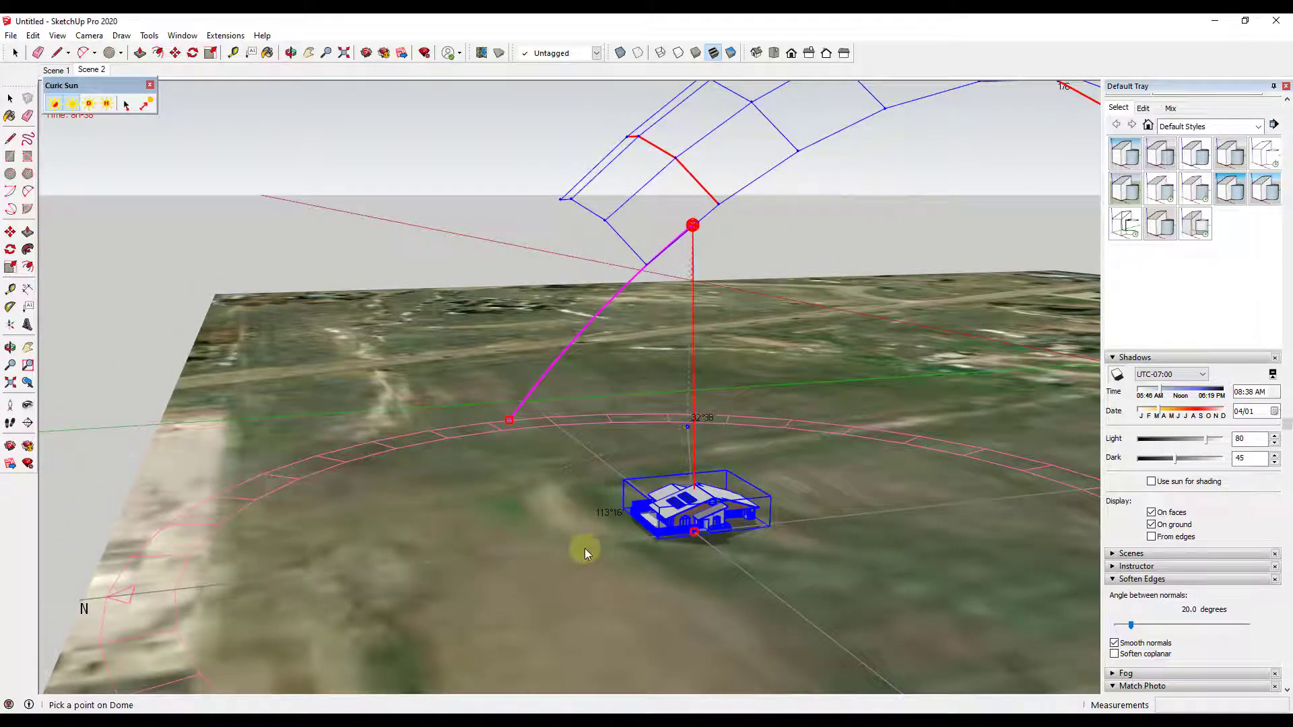
pyautogui.moveTo(494, 534); pyautogui.dragTo(828, 522, button='middle')
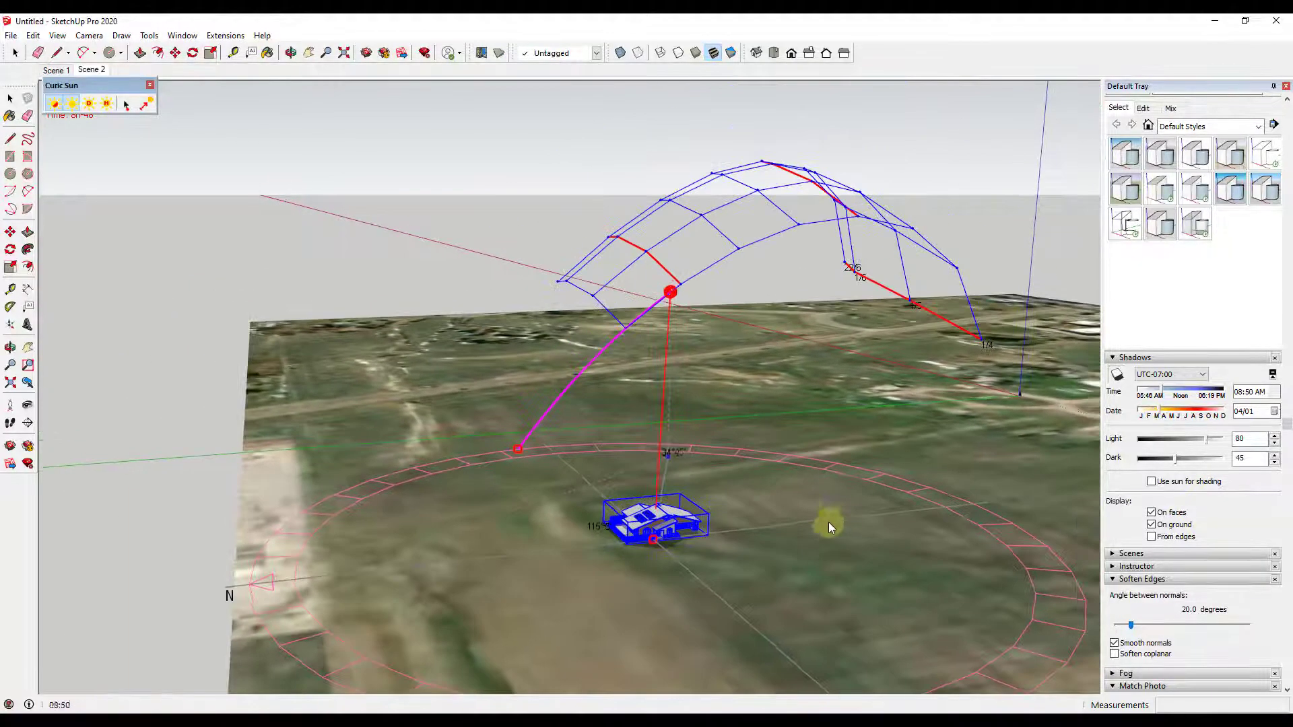
pyautogui.click(16, 54)
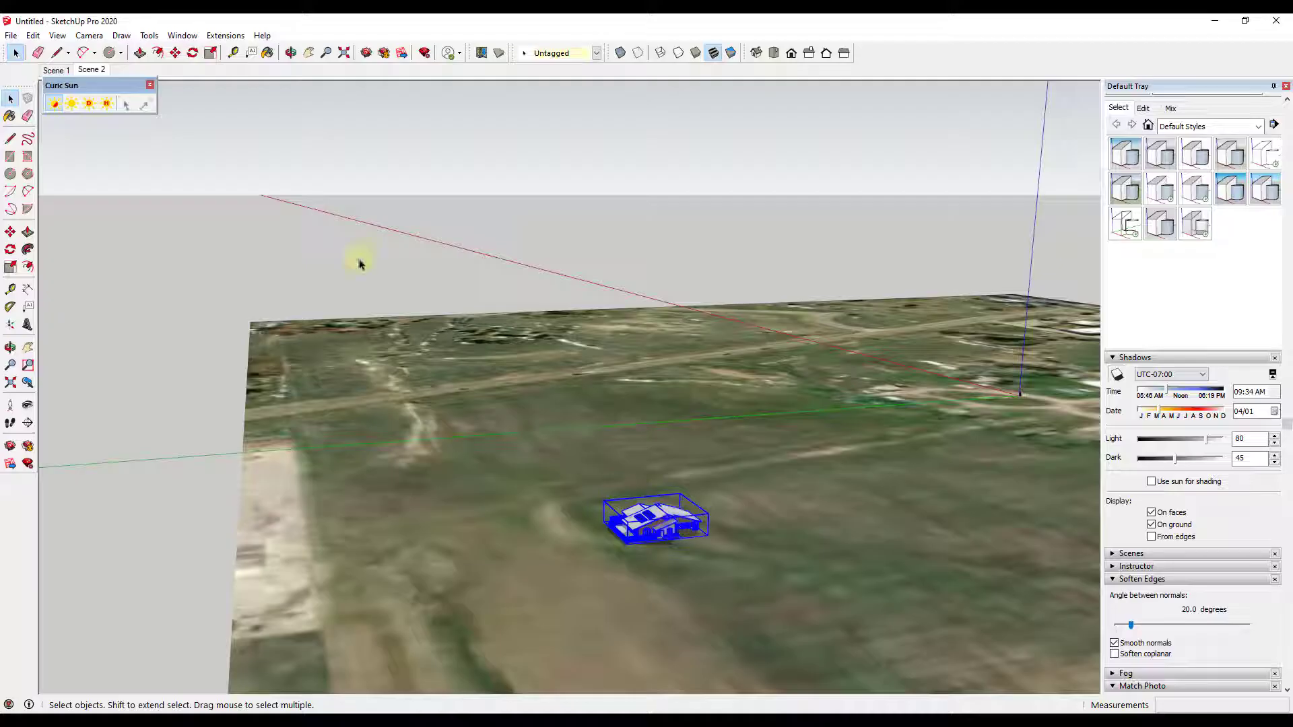
# Show the Curic Sun dome and sun line again and zoom in on the house
pyautogui.click(72, 105)
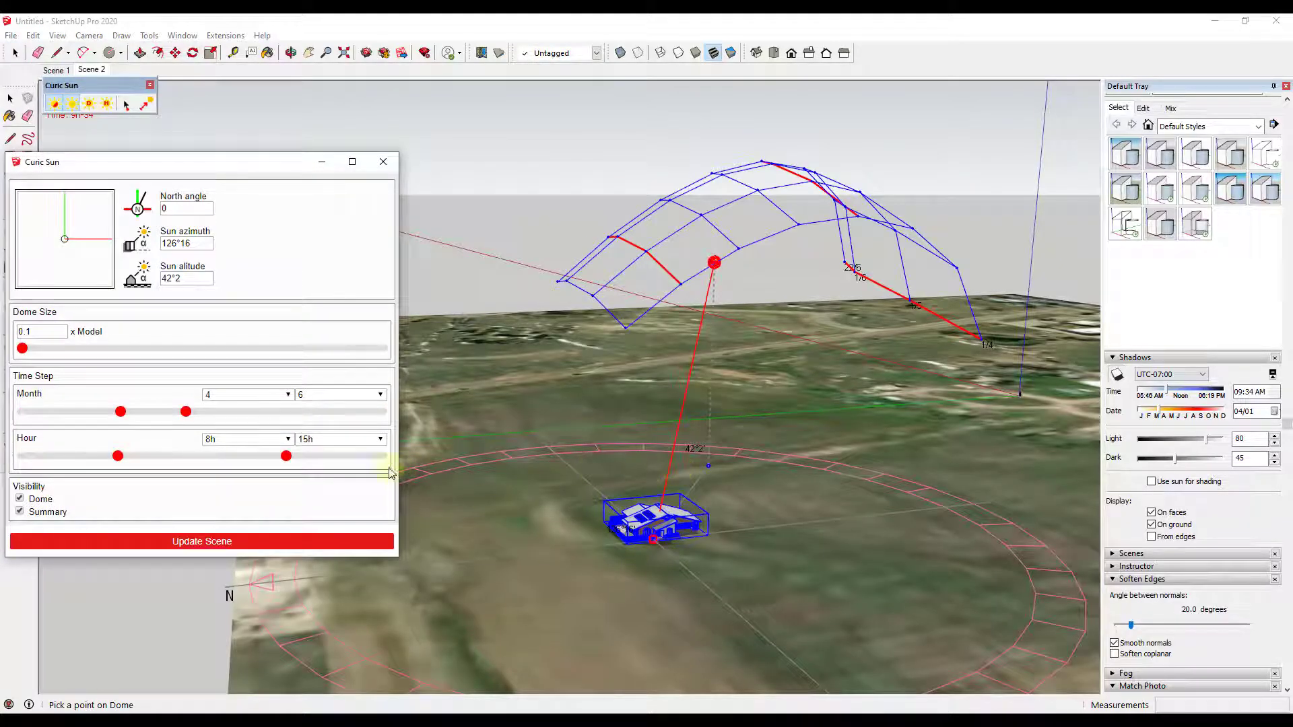
pyautogui.scroll(5, 664, 587)
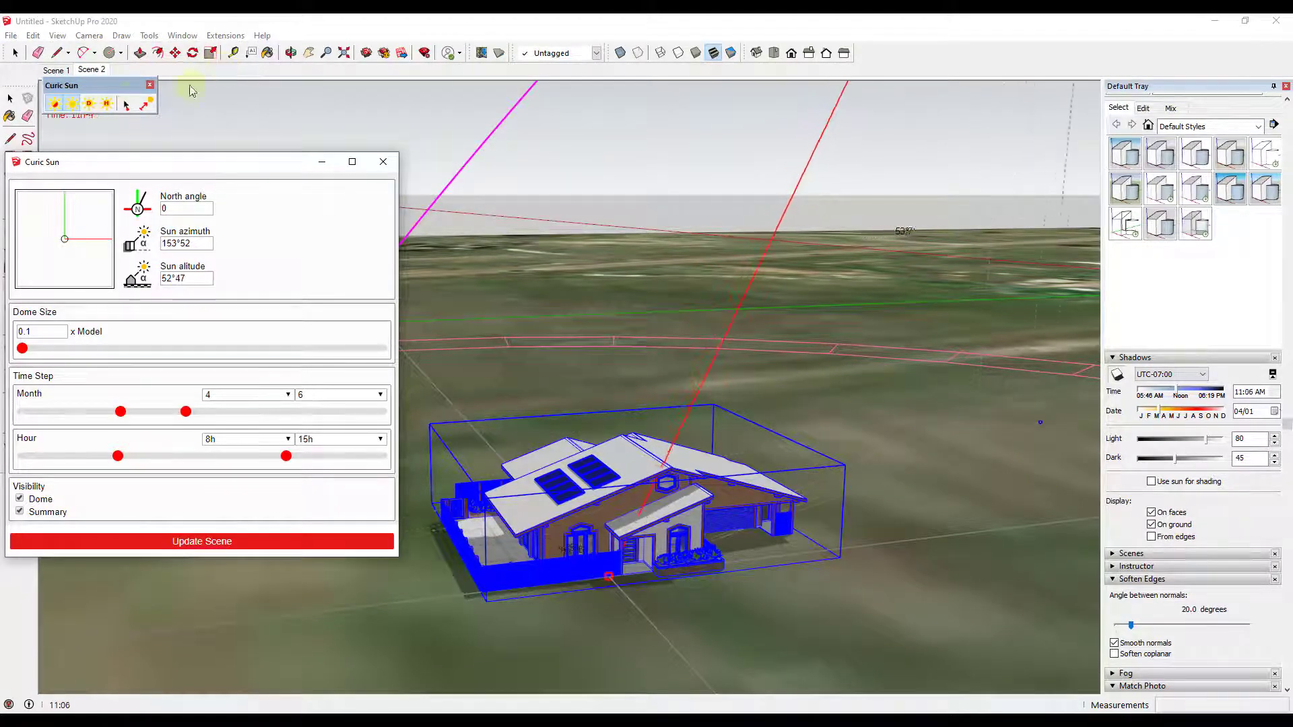
# Move the Curic Sun toolbar aside and set shadows to 01:07 PM on 06/11
pyautogui.moveTo(75, 85); pyautogui.dragTo(175, 93)
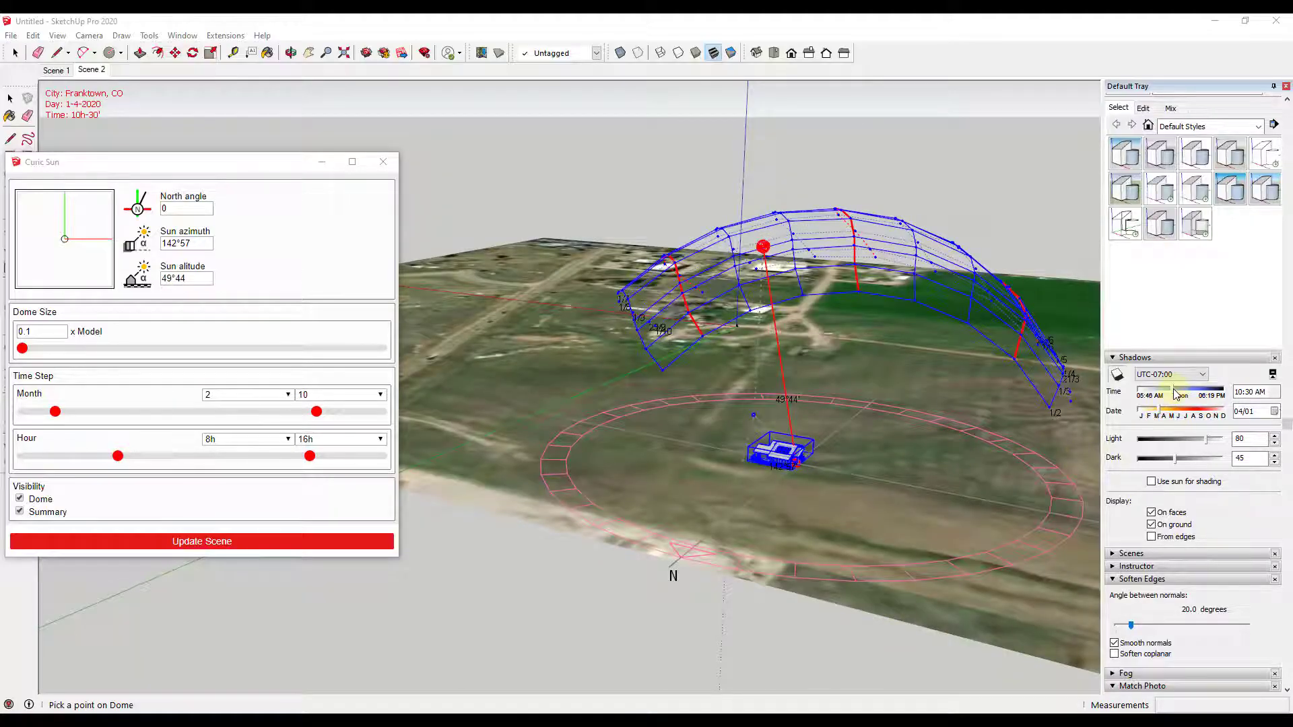
pyautogui.moveTo(1175, 394); pyautogui.dragTo(1194, 391)
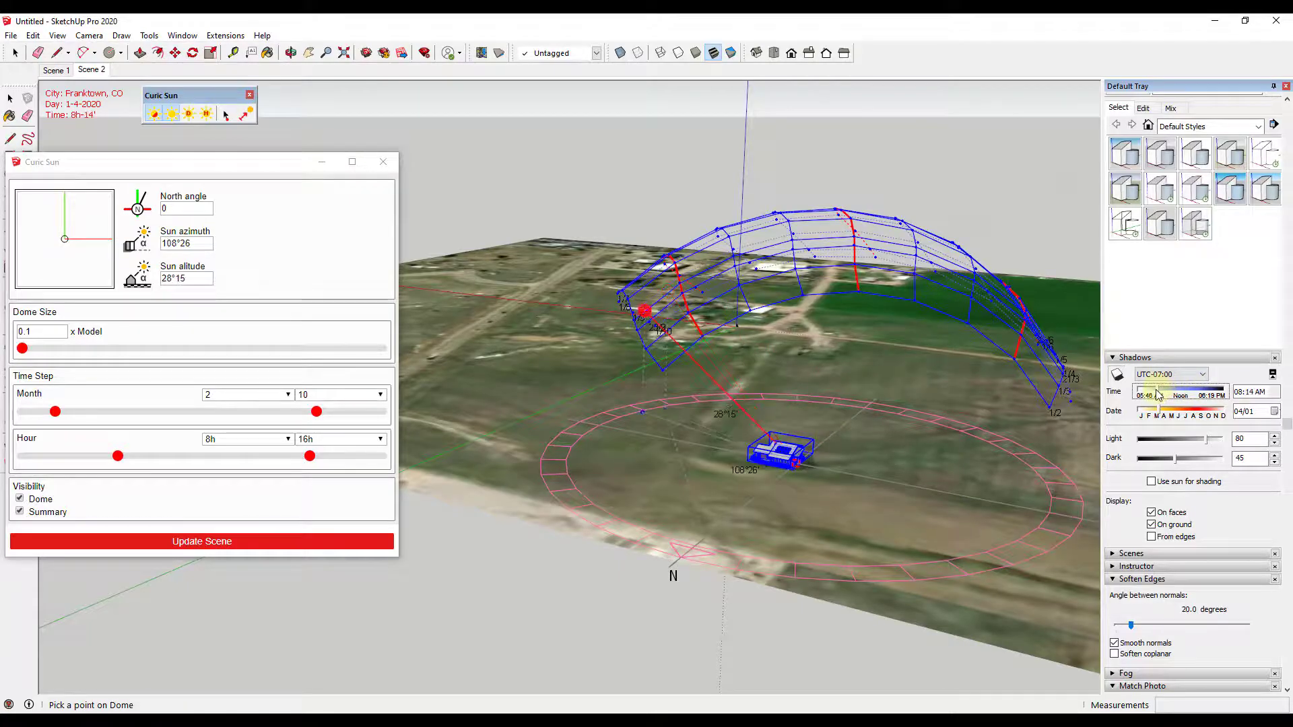
pyautogui.moveTo(1189, 395)
pyautogui.mouseDown()
pyautogui.moveTo(1164, 412)
pyautogui.moveTo(1174, 393)
pyautogui.moveTo(1189, 395)
pyautogui.mouseUp()
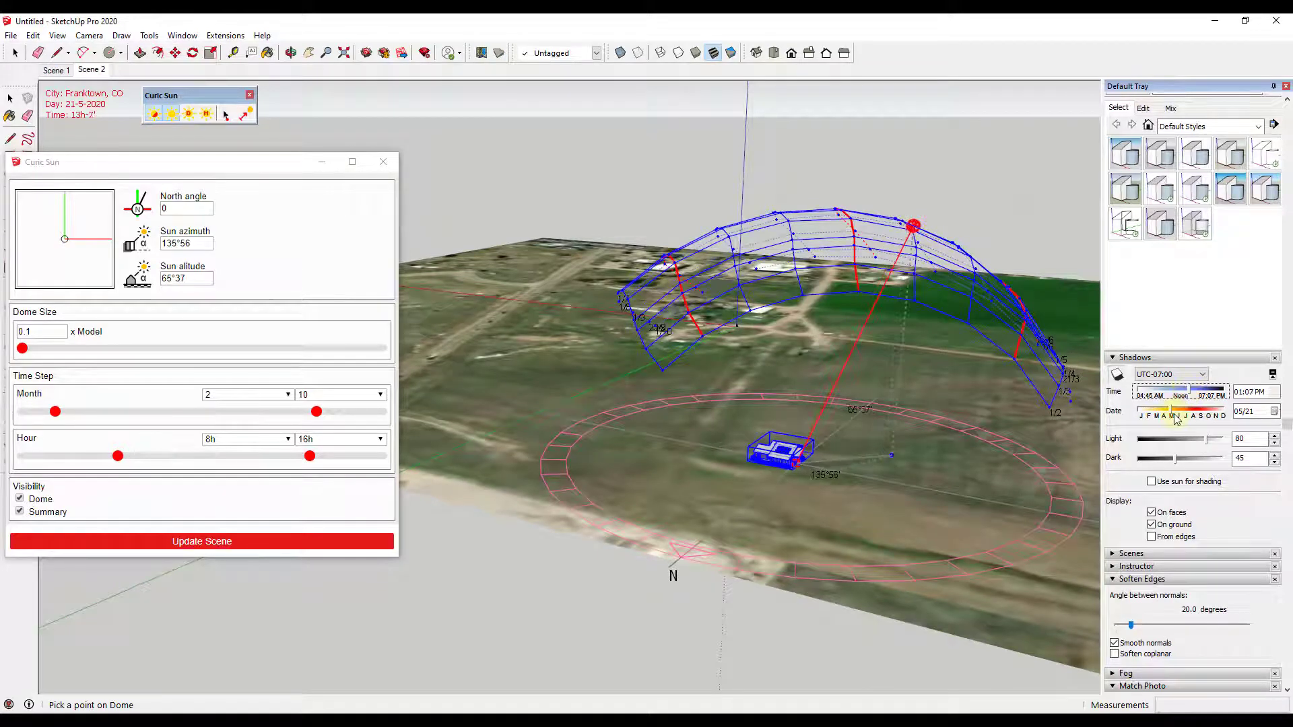
pyautogui.scroll(10, 823, 463)
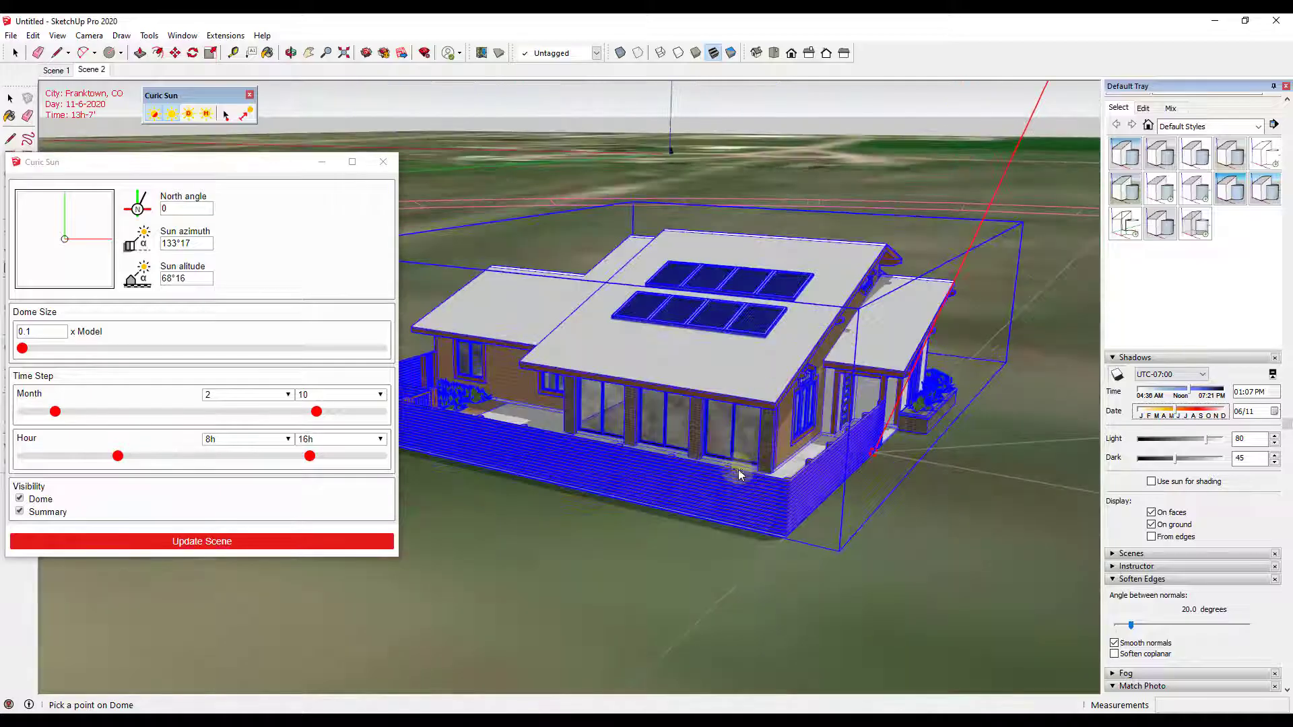
pyautogui.moveTo(739, 475); pyautogui.dragTo(718, 404, button='middle')
pyautogui.scroll(-10, 719, 404)
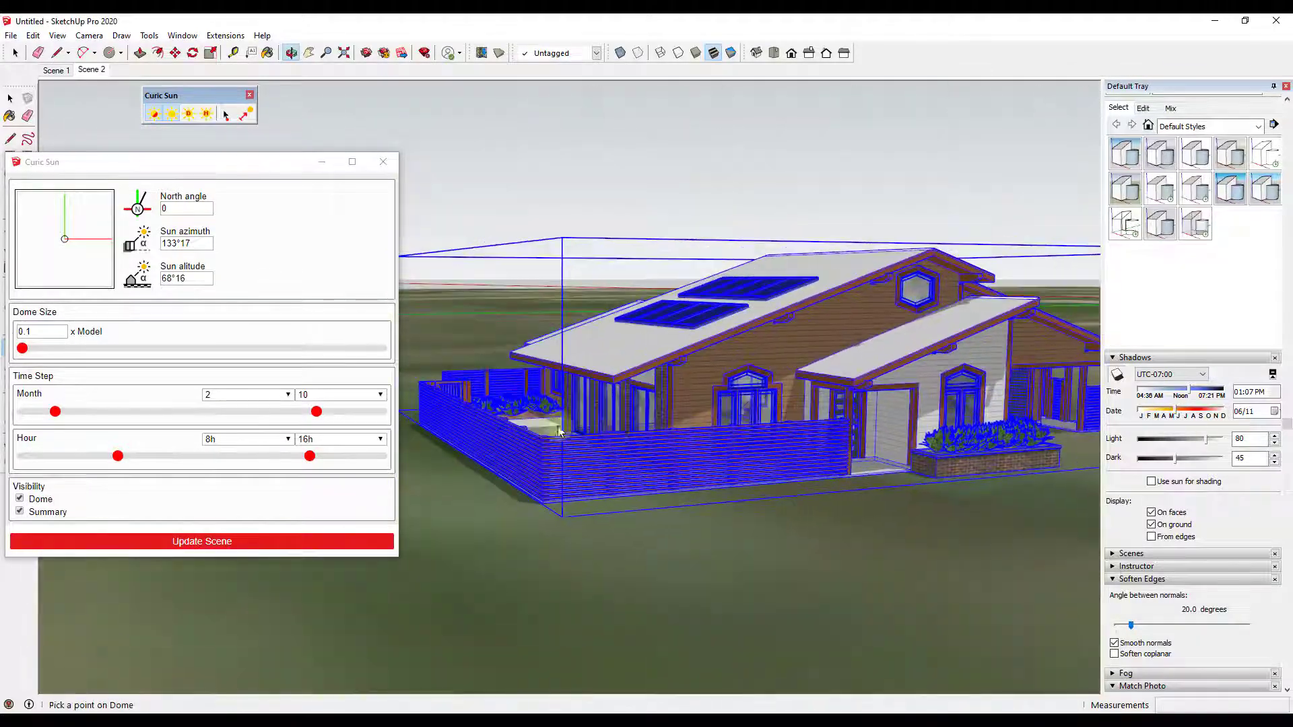